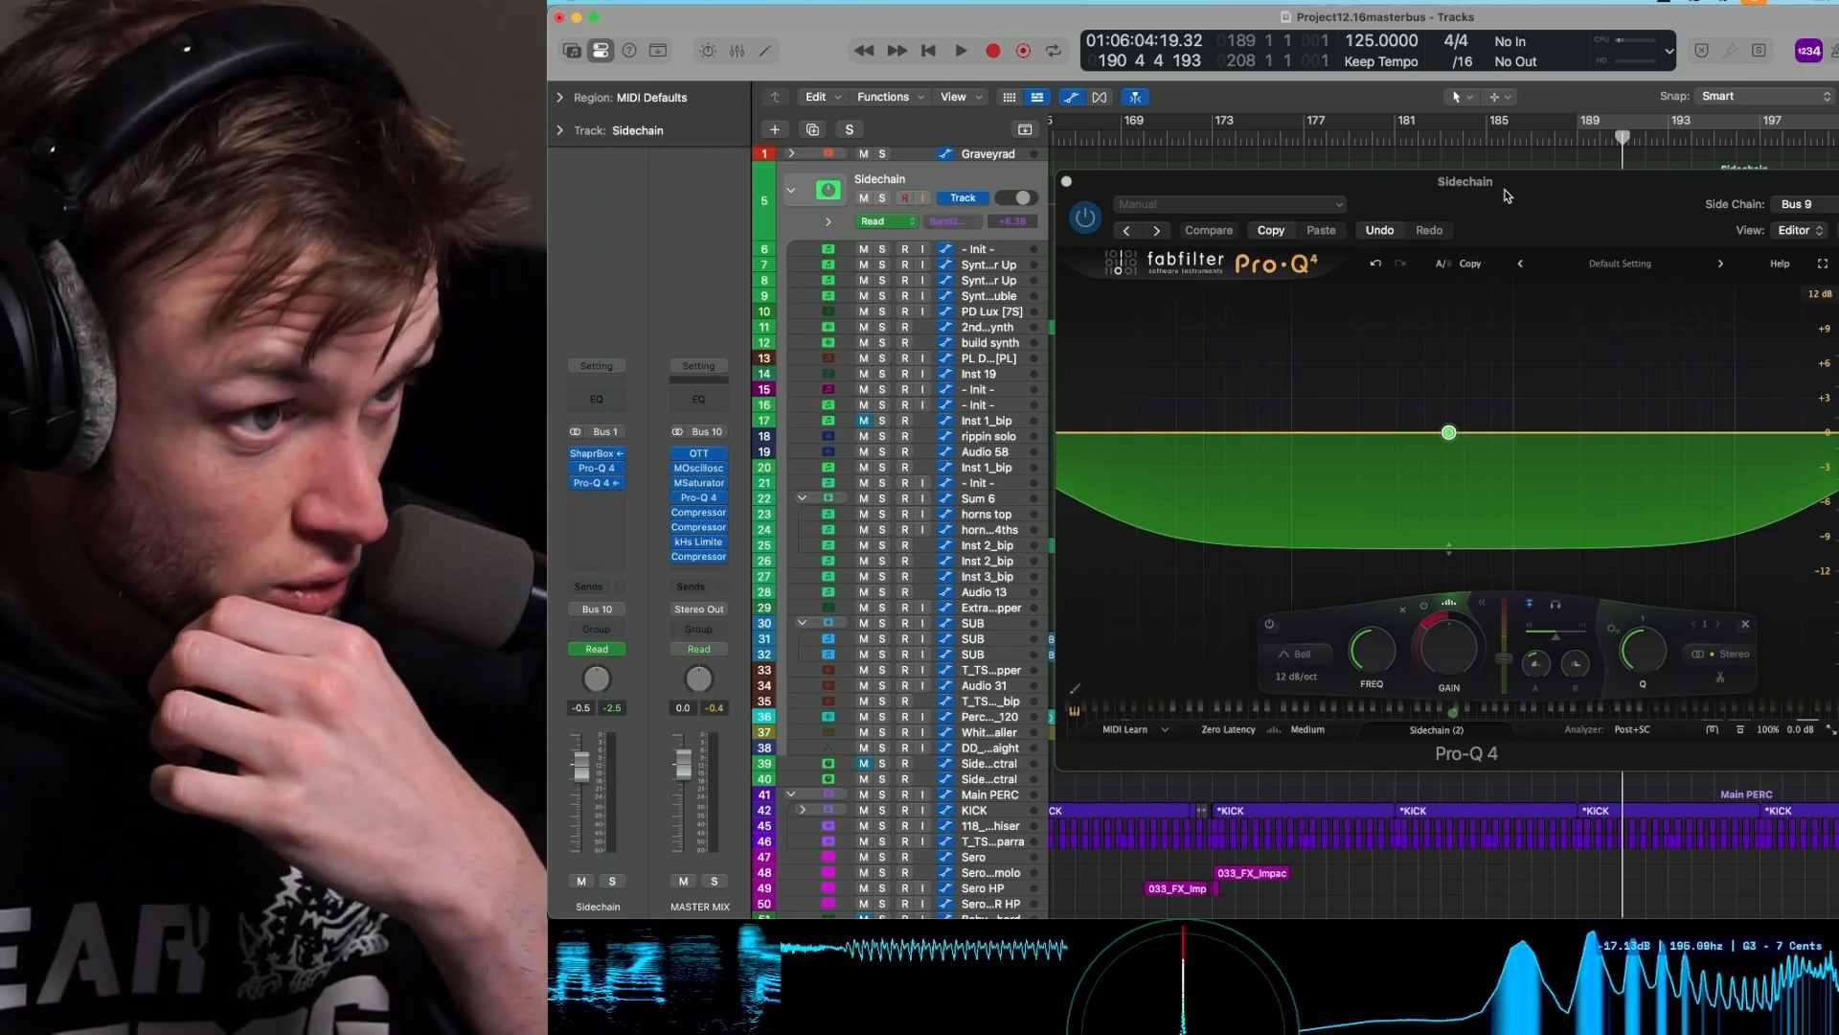
Play the section after bar 189 with the Sidechain track's Pro-Q 4 open to watch its dynamic band react.
scroll(1695, 424, "down", 3)
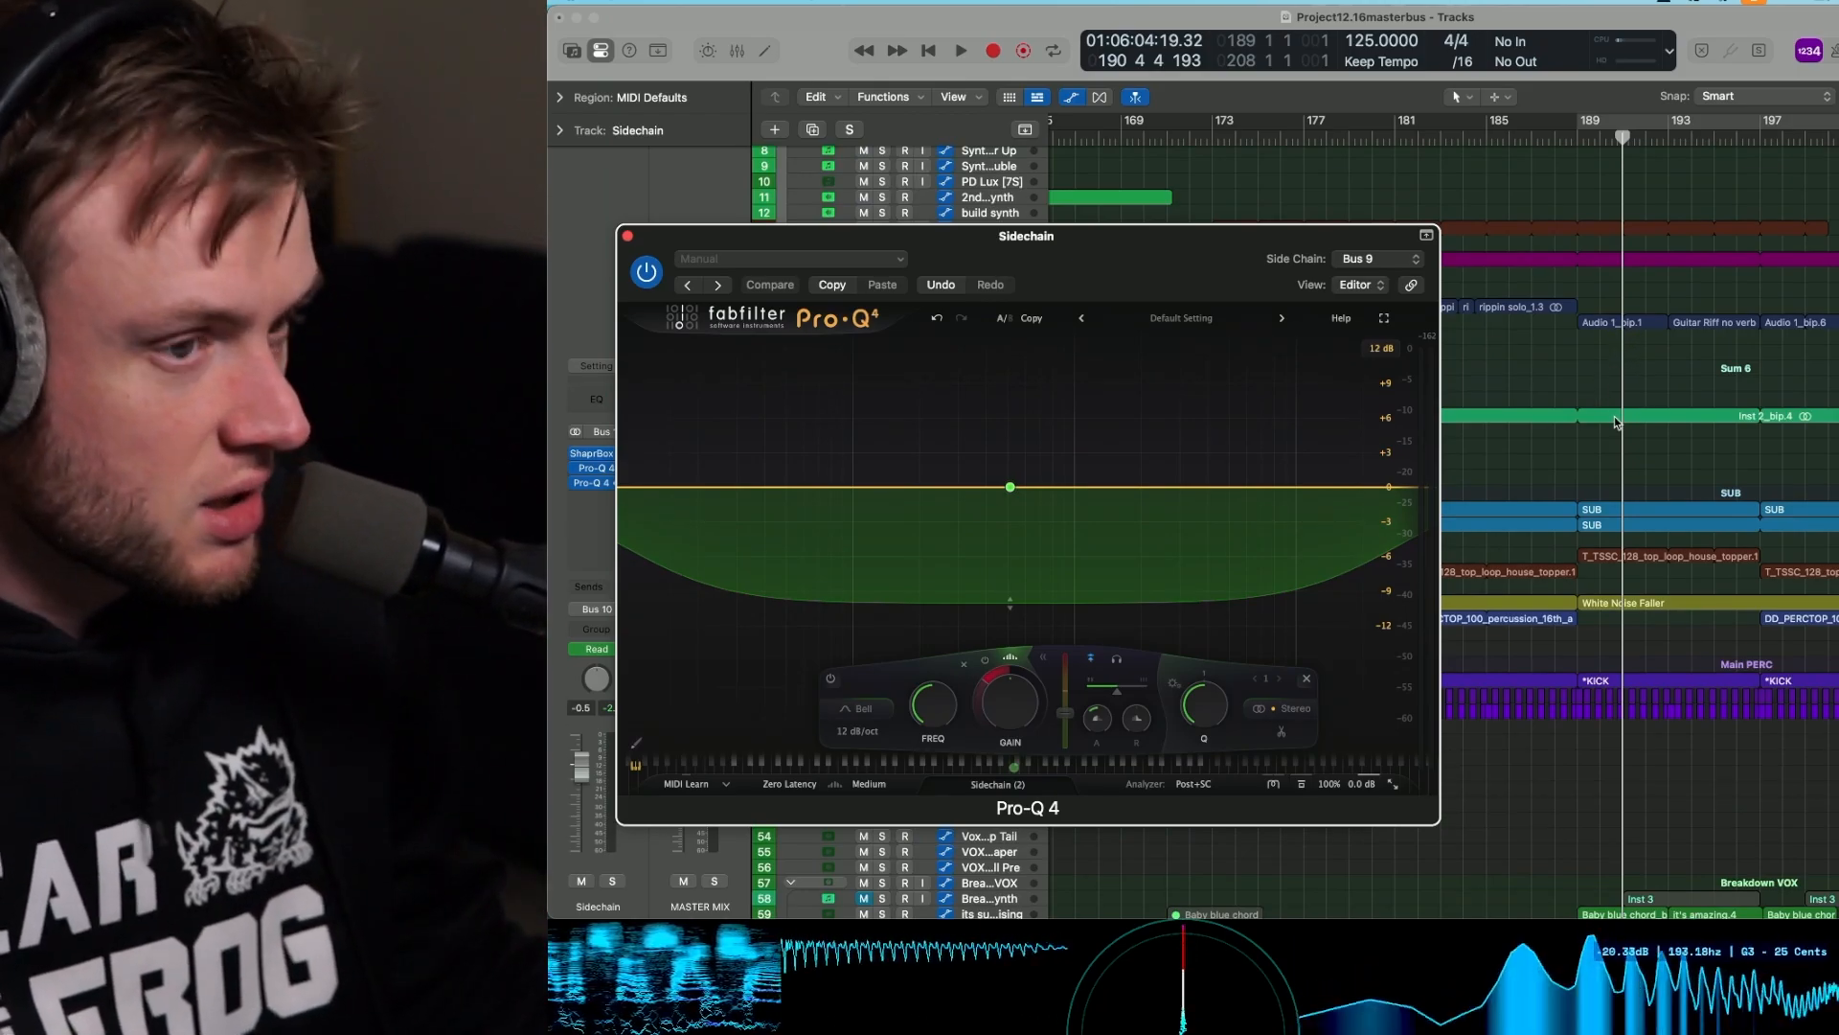
left_click(1577, 141)
key("space")
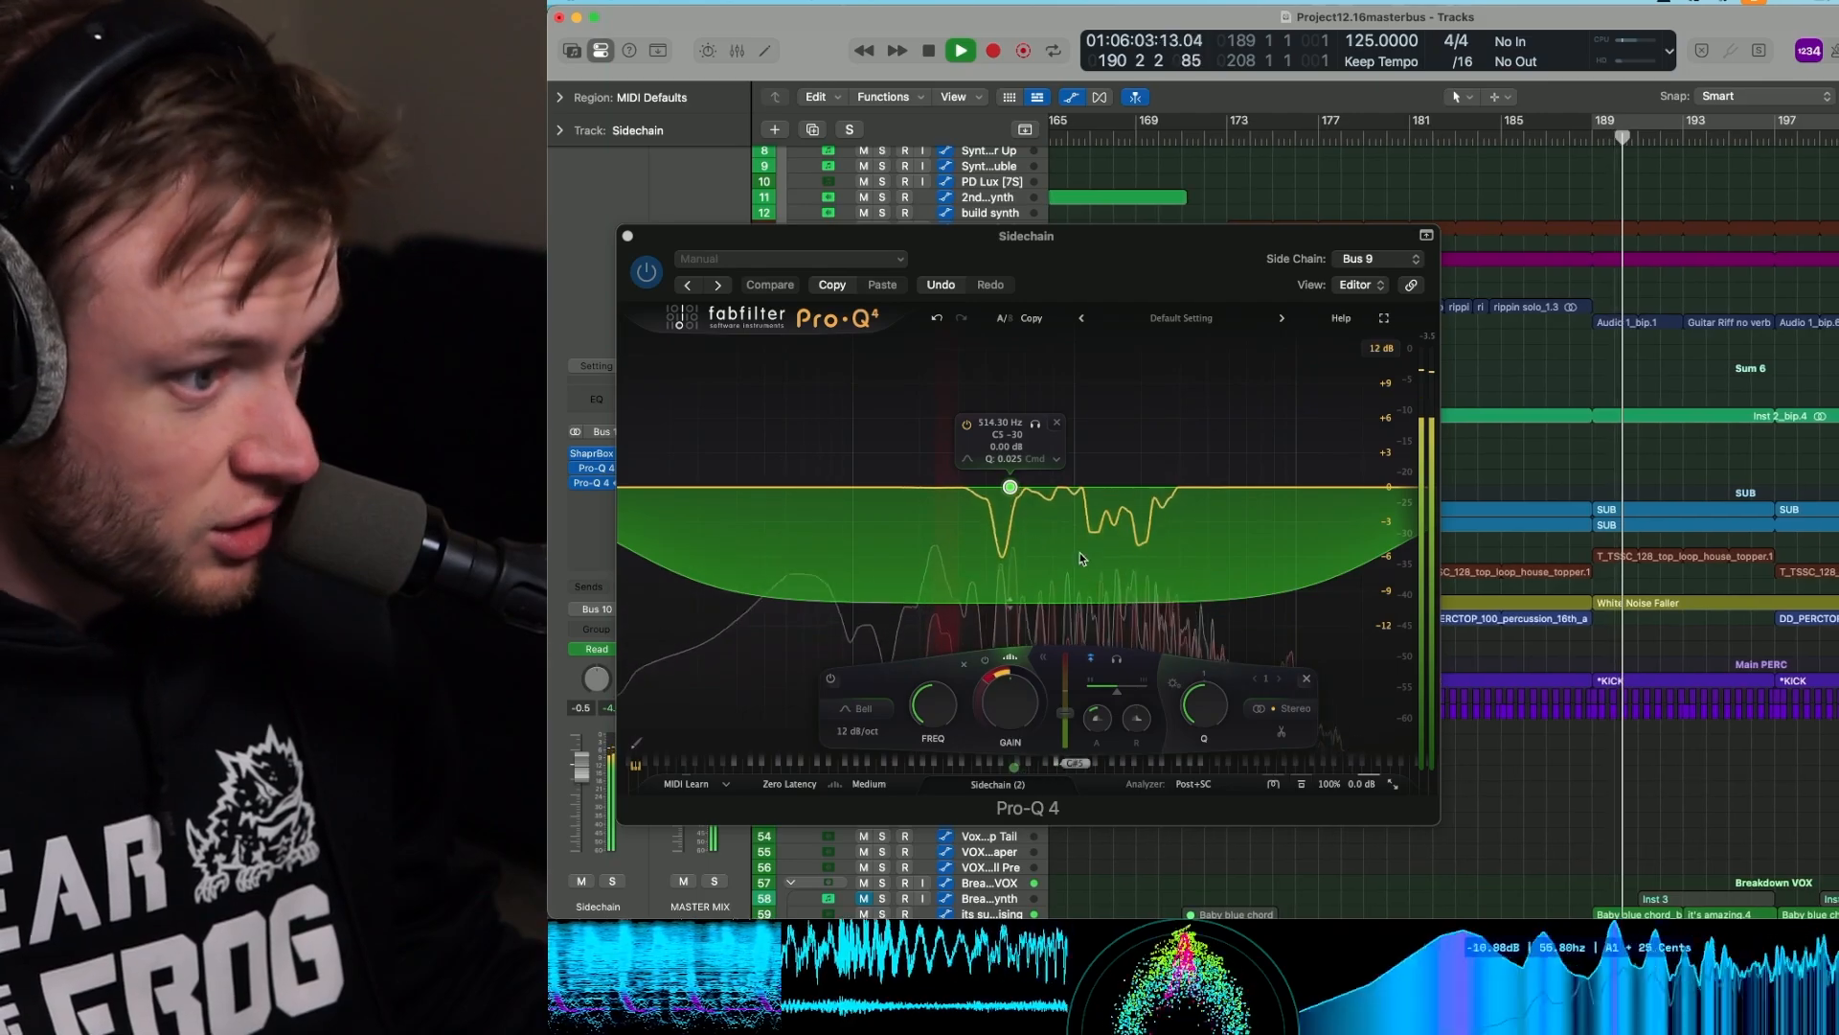
key("space")
Check the side-chain source options of the Sidechain track's Pro-Q 4 without changing them, and close the plug-in.
left_click(1380, 259)
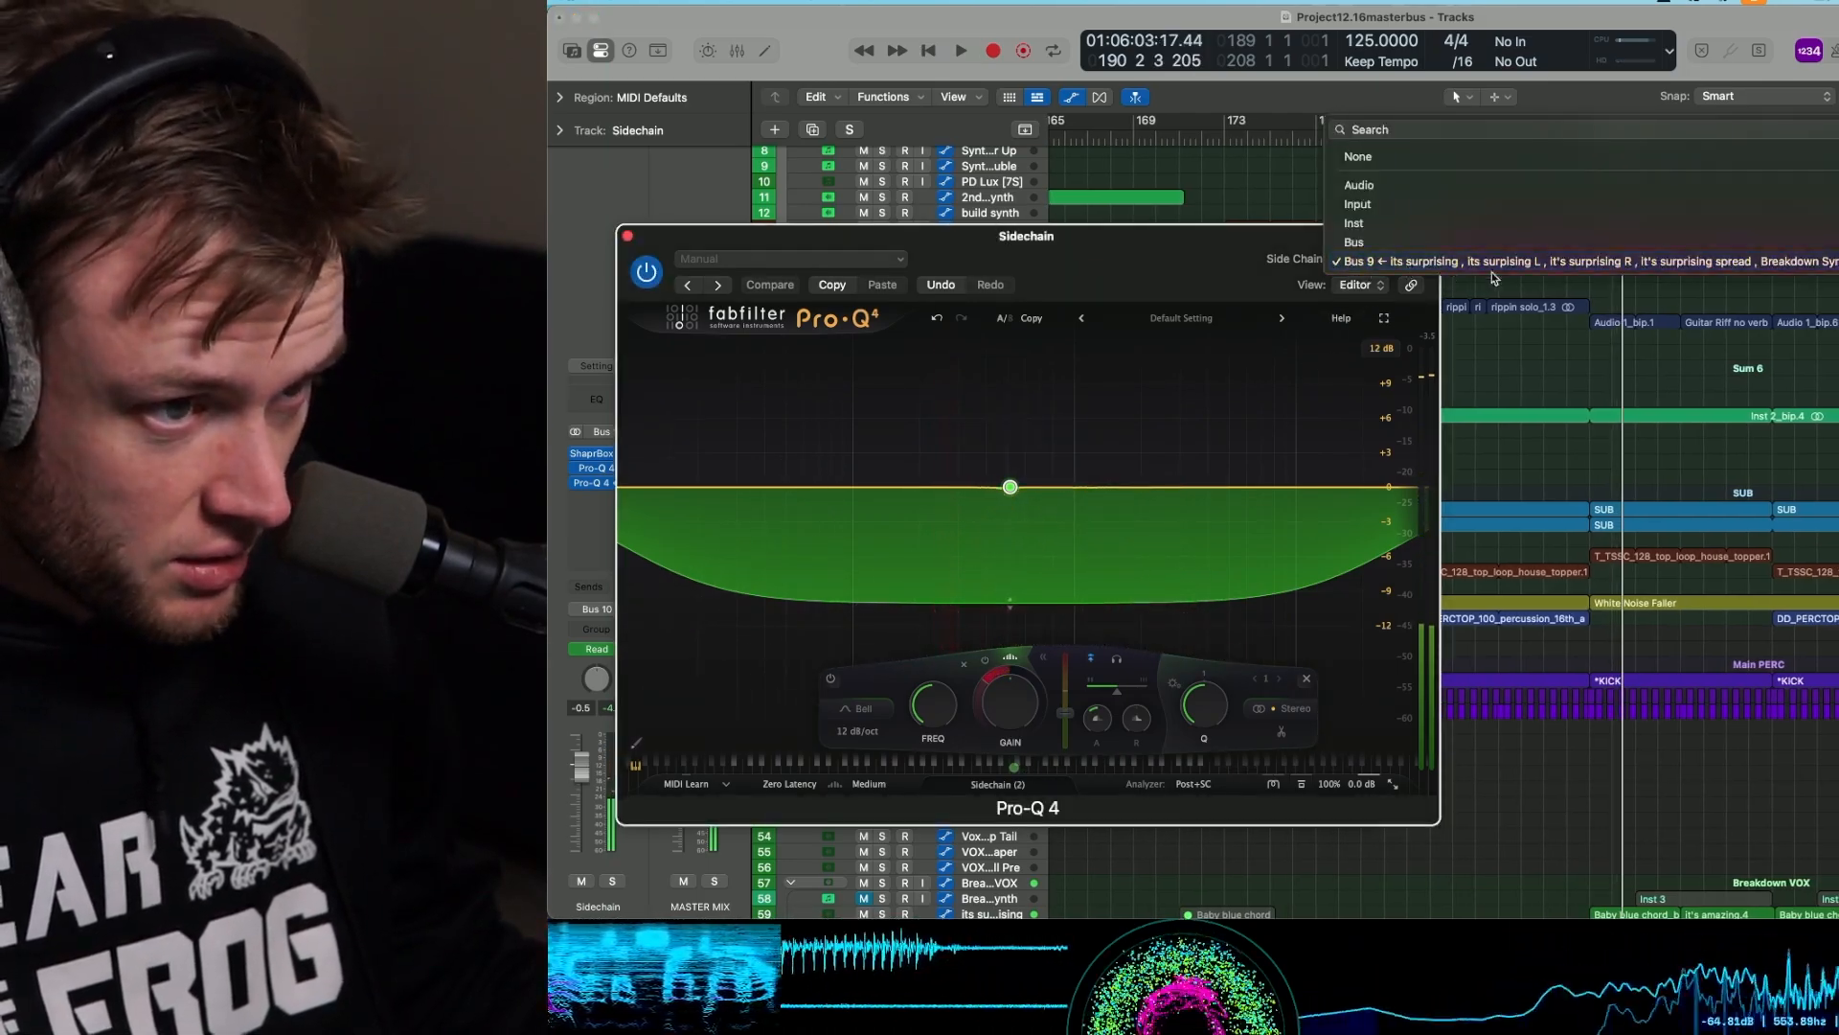
left_click(1490, 872)
scroll(1767, 827, "down", 3)
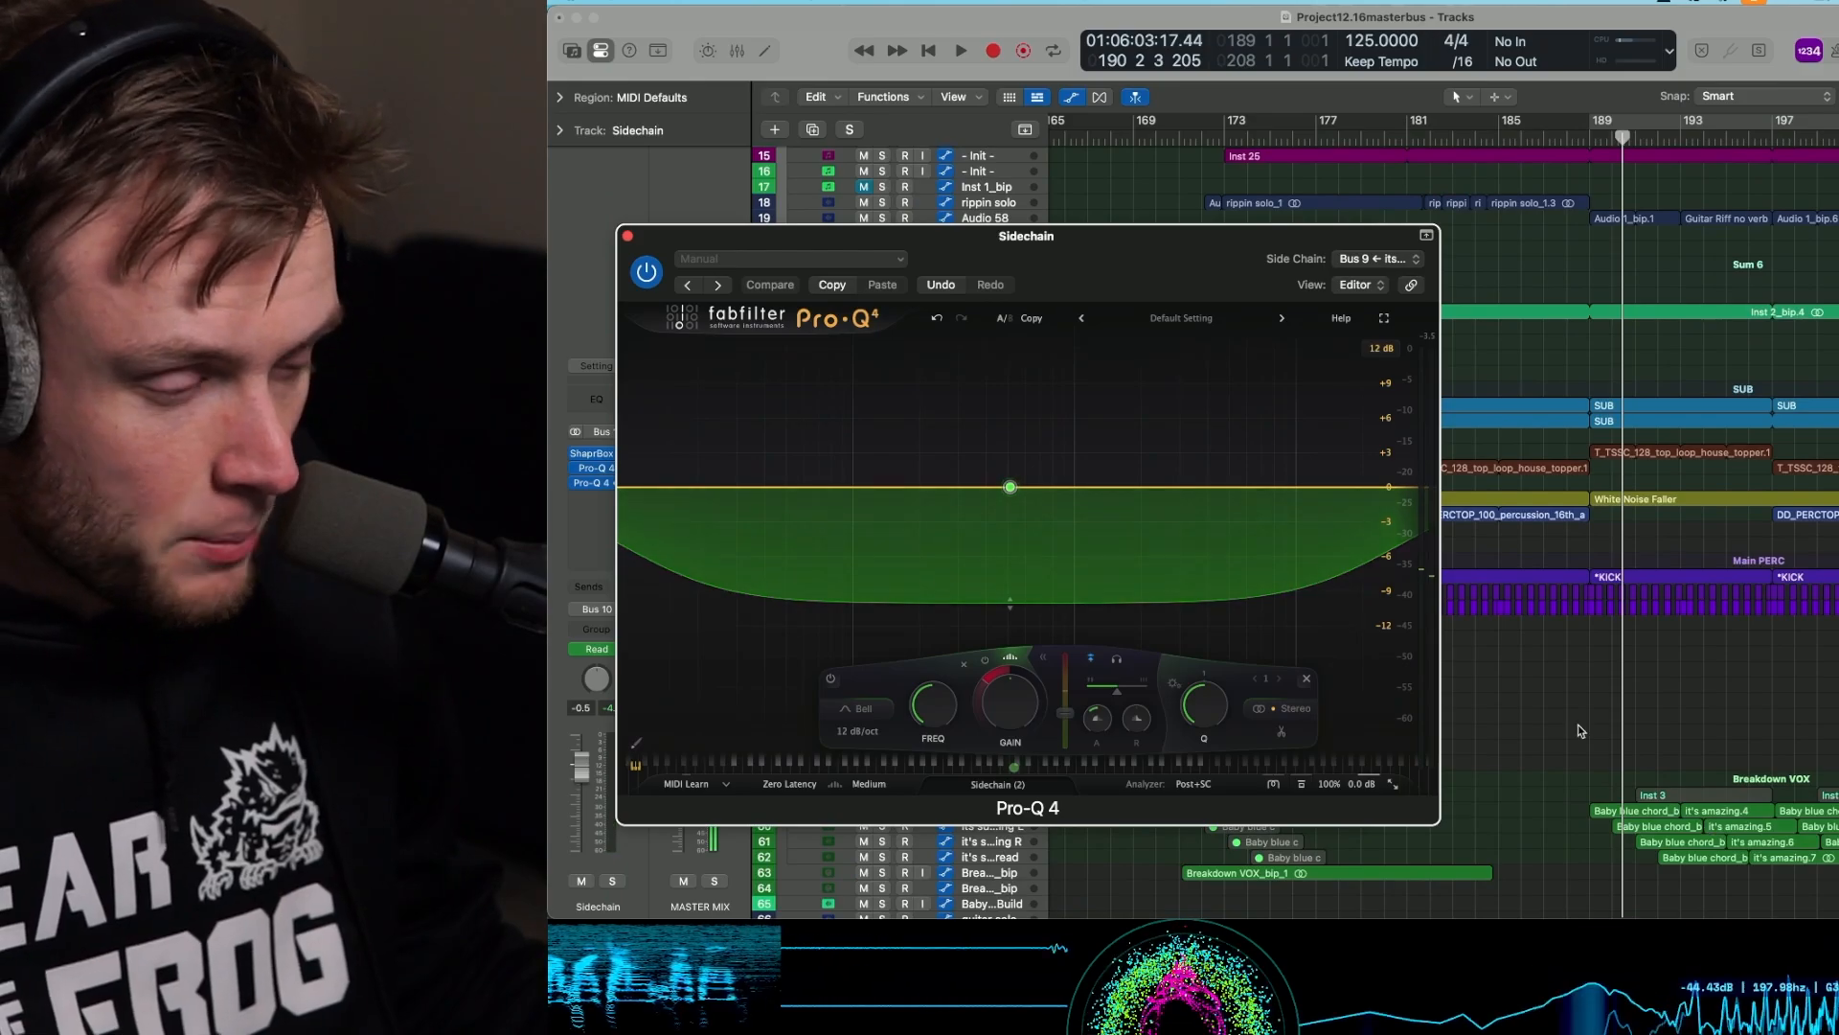
left_click(627, 236)
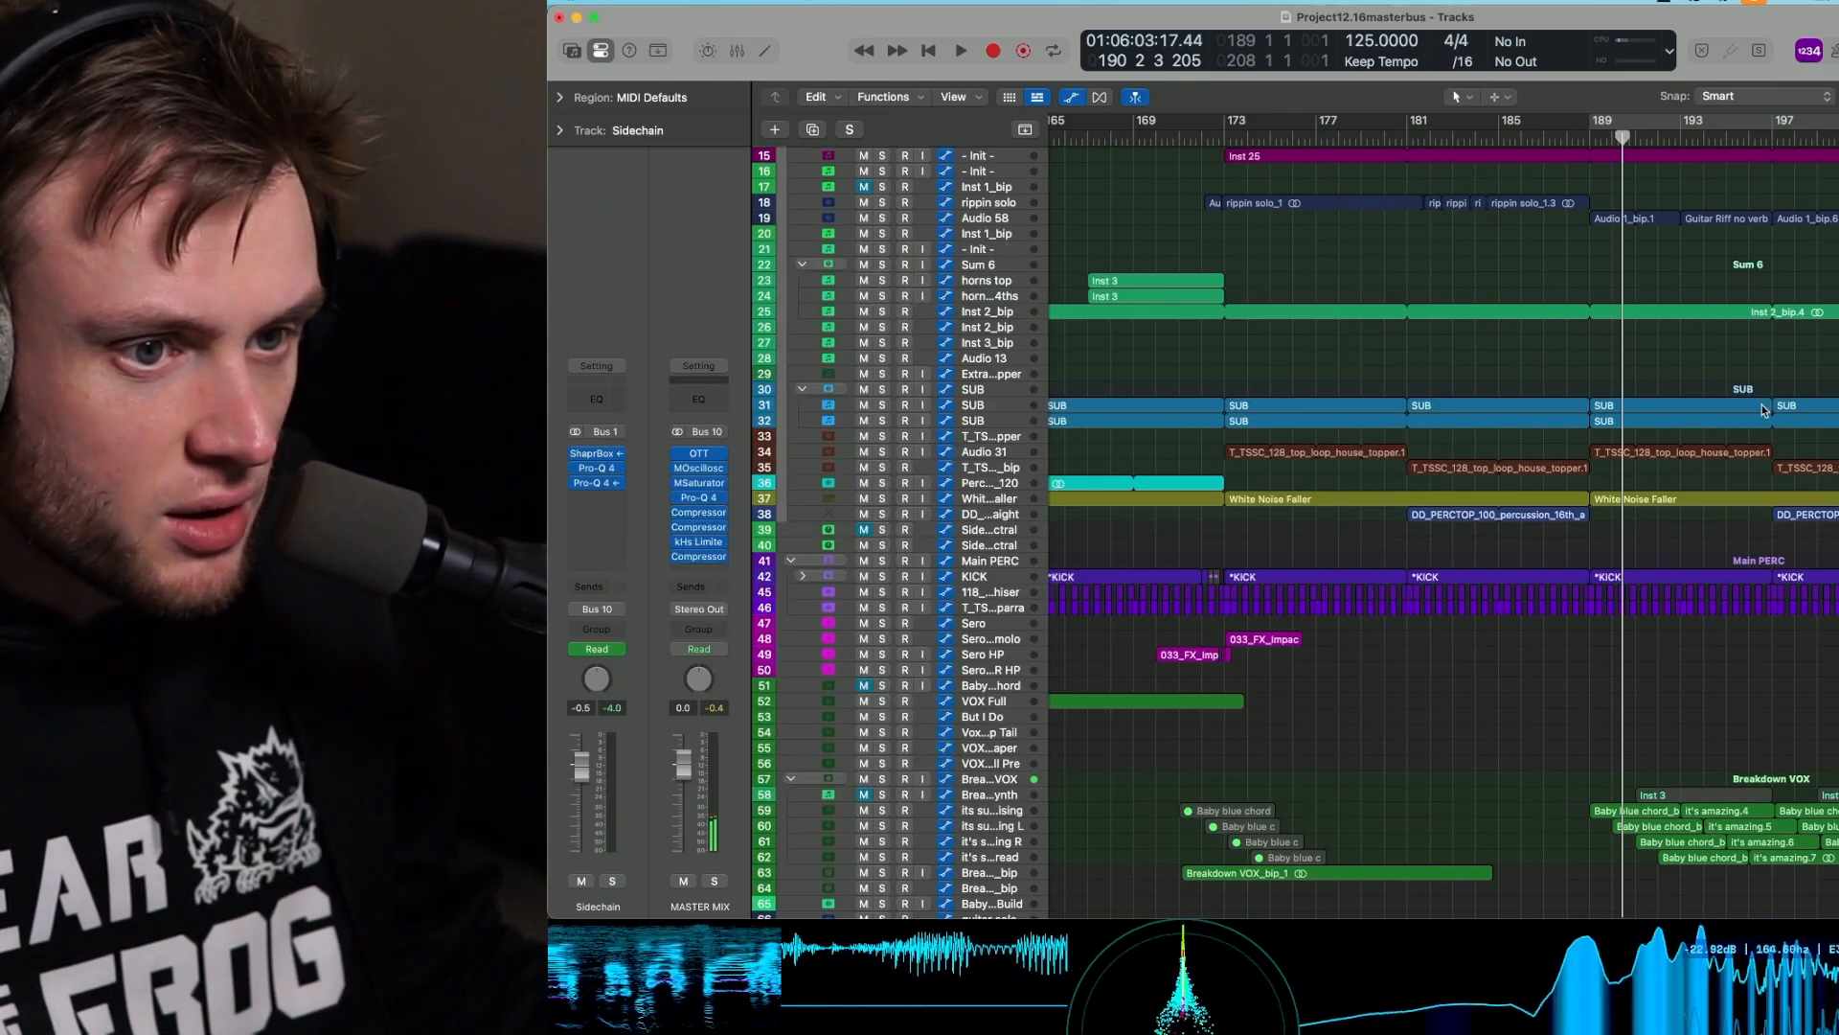
Play from just before bar 189 to the end of the section, watching the Sidechain track's second Pro-Q 4, and close it.
left_click(1838, 137)
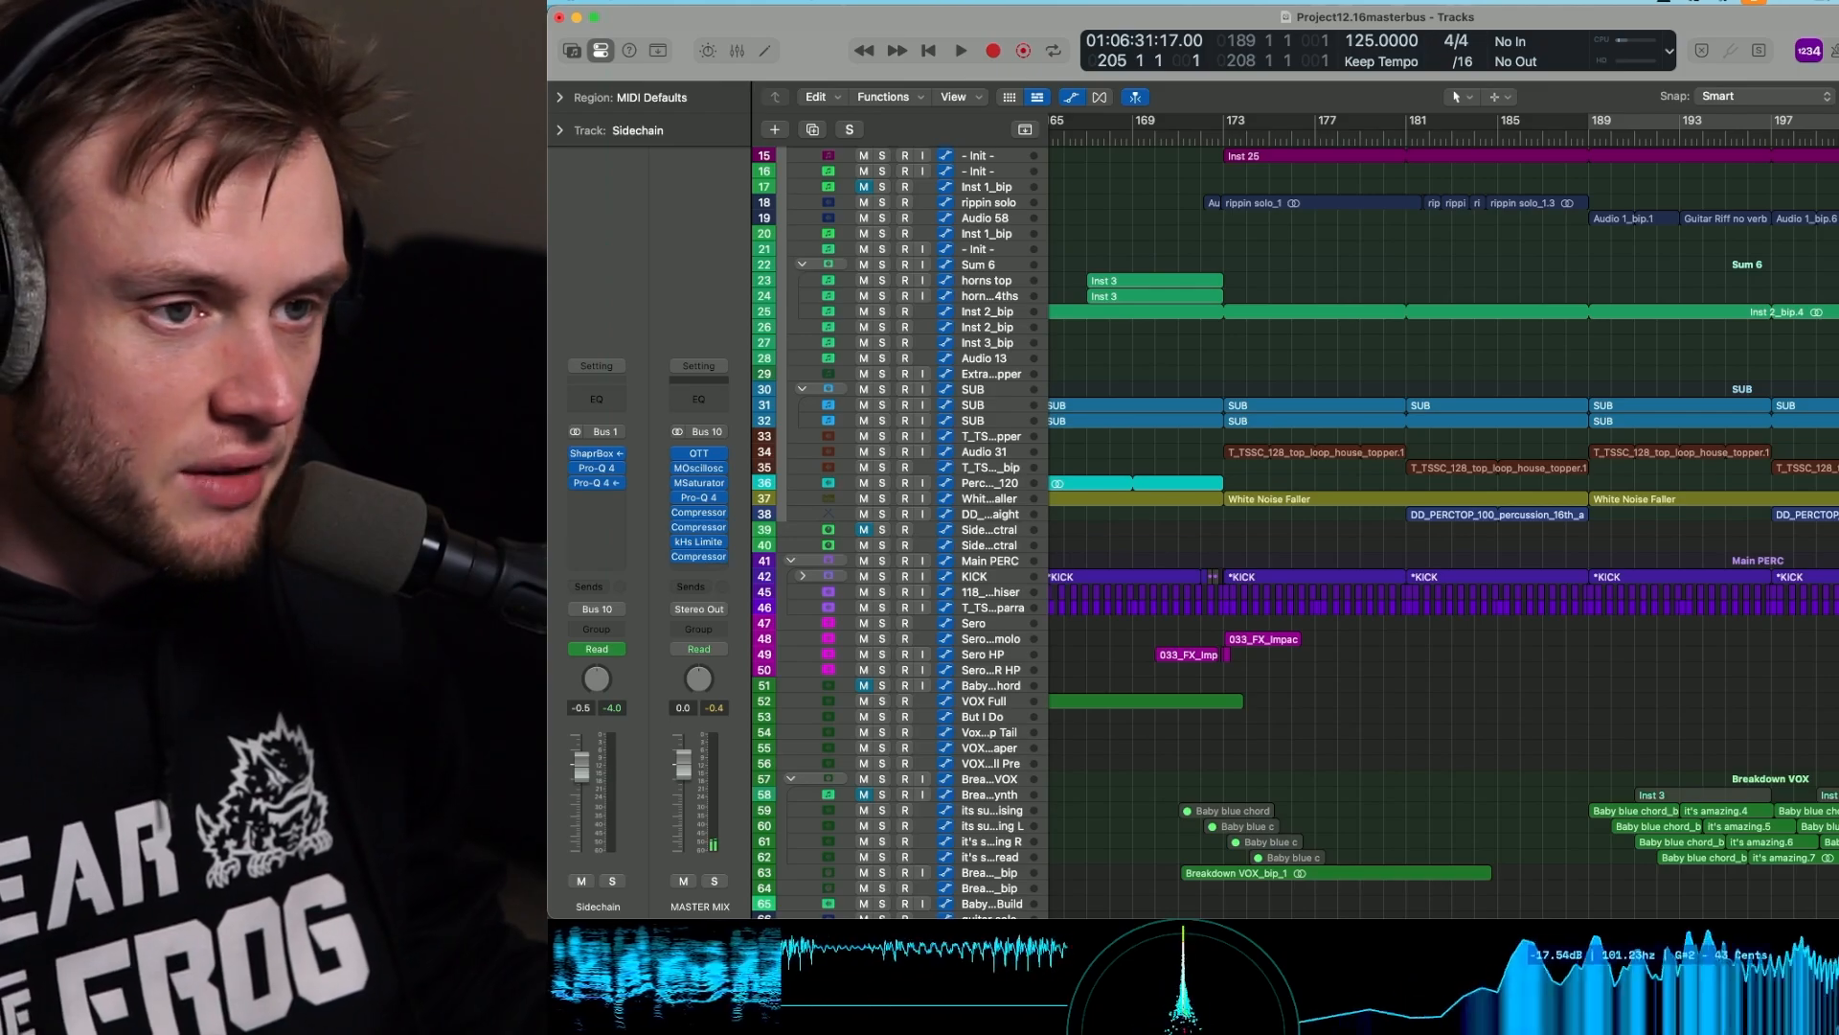
left_click(1585, 139)
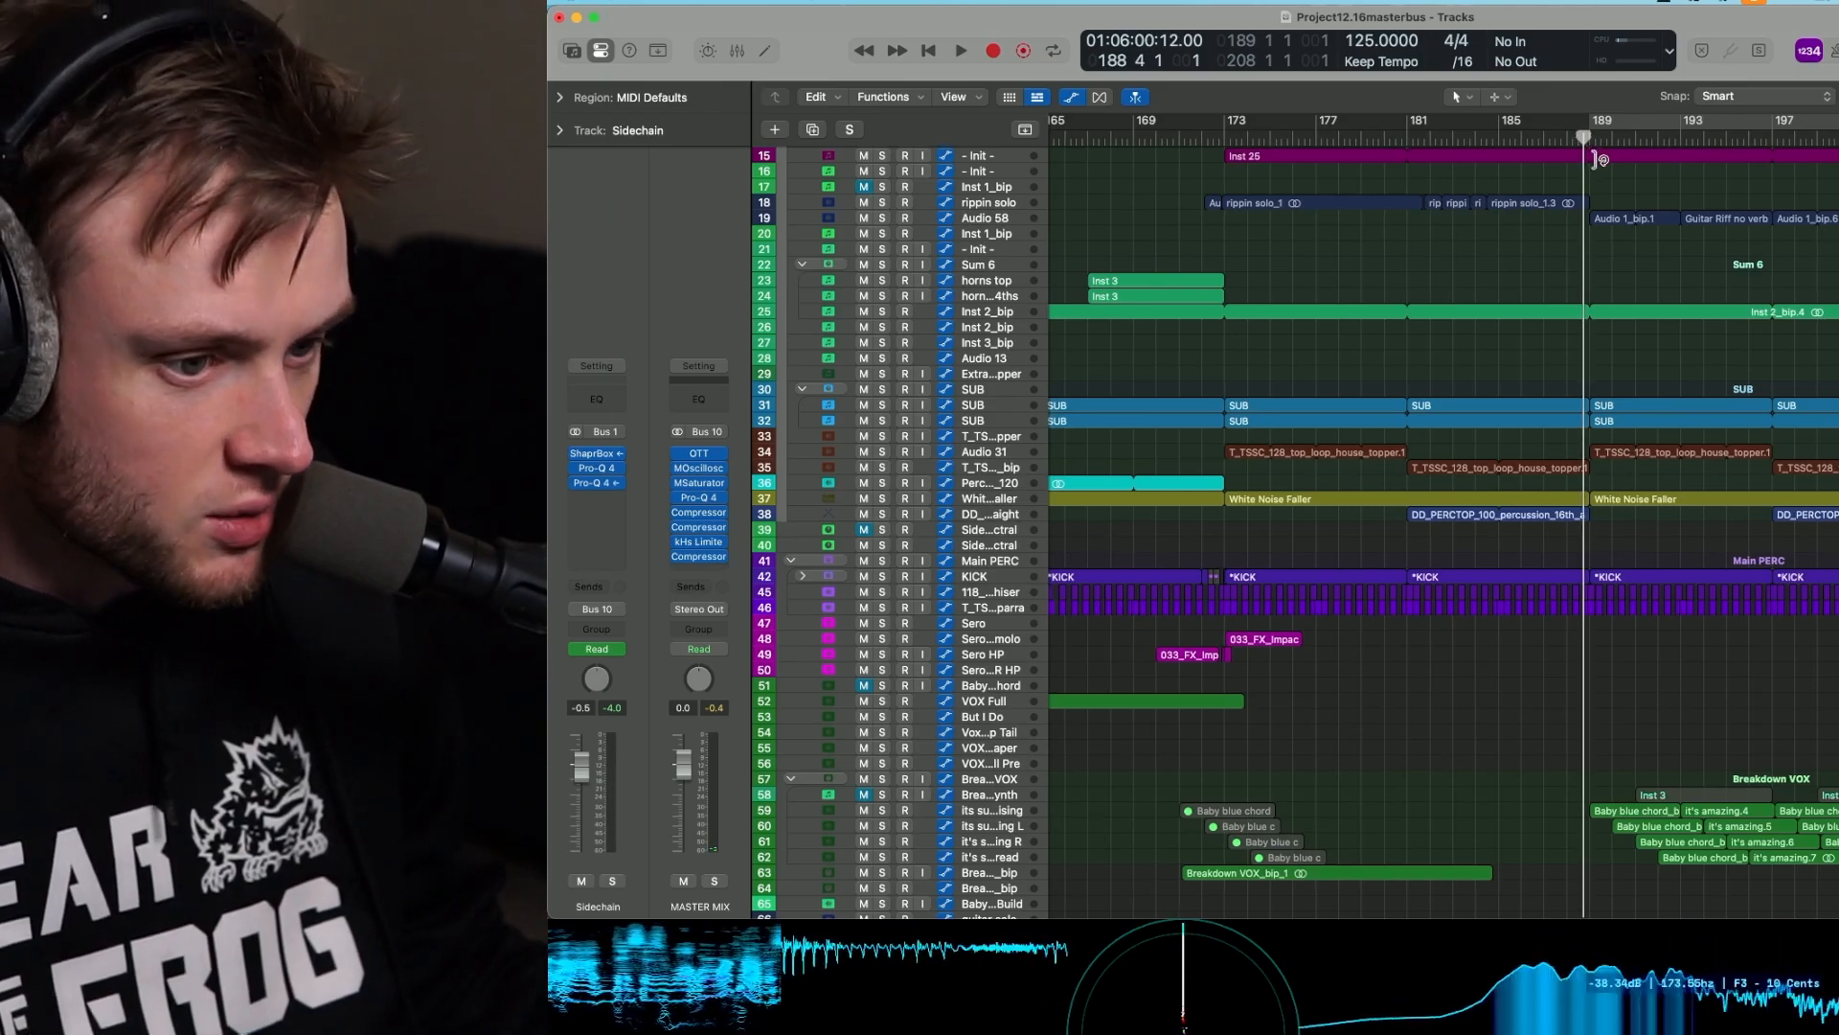
key("space")
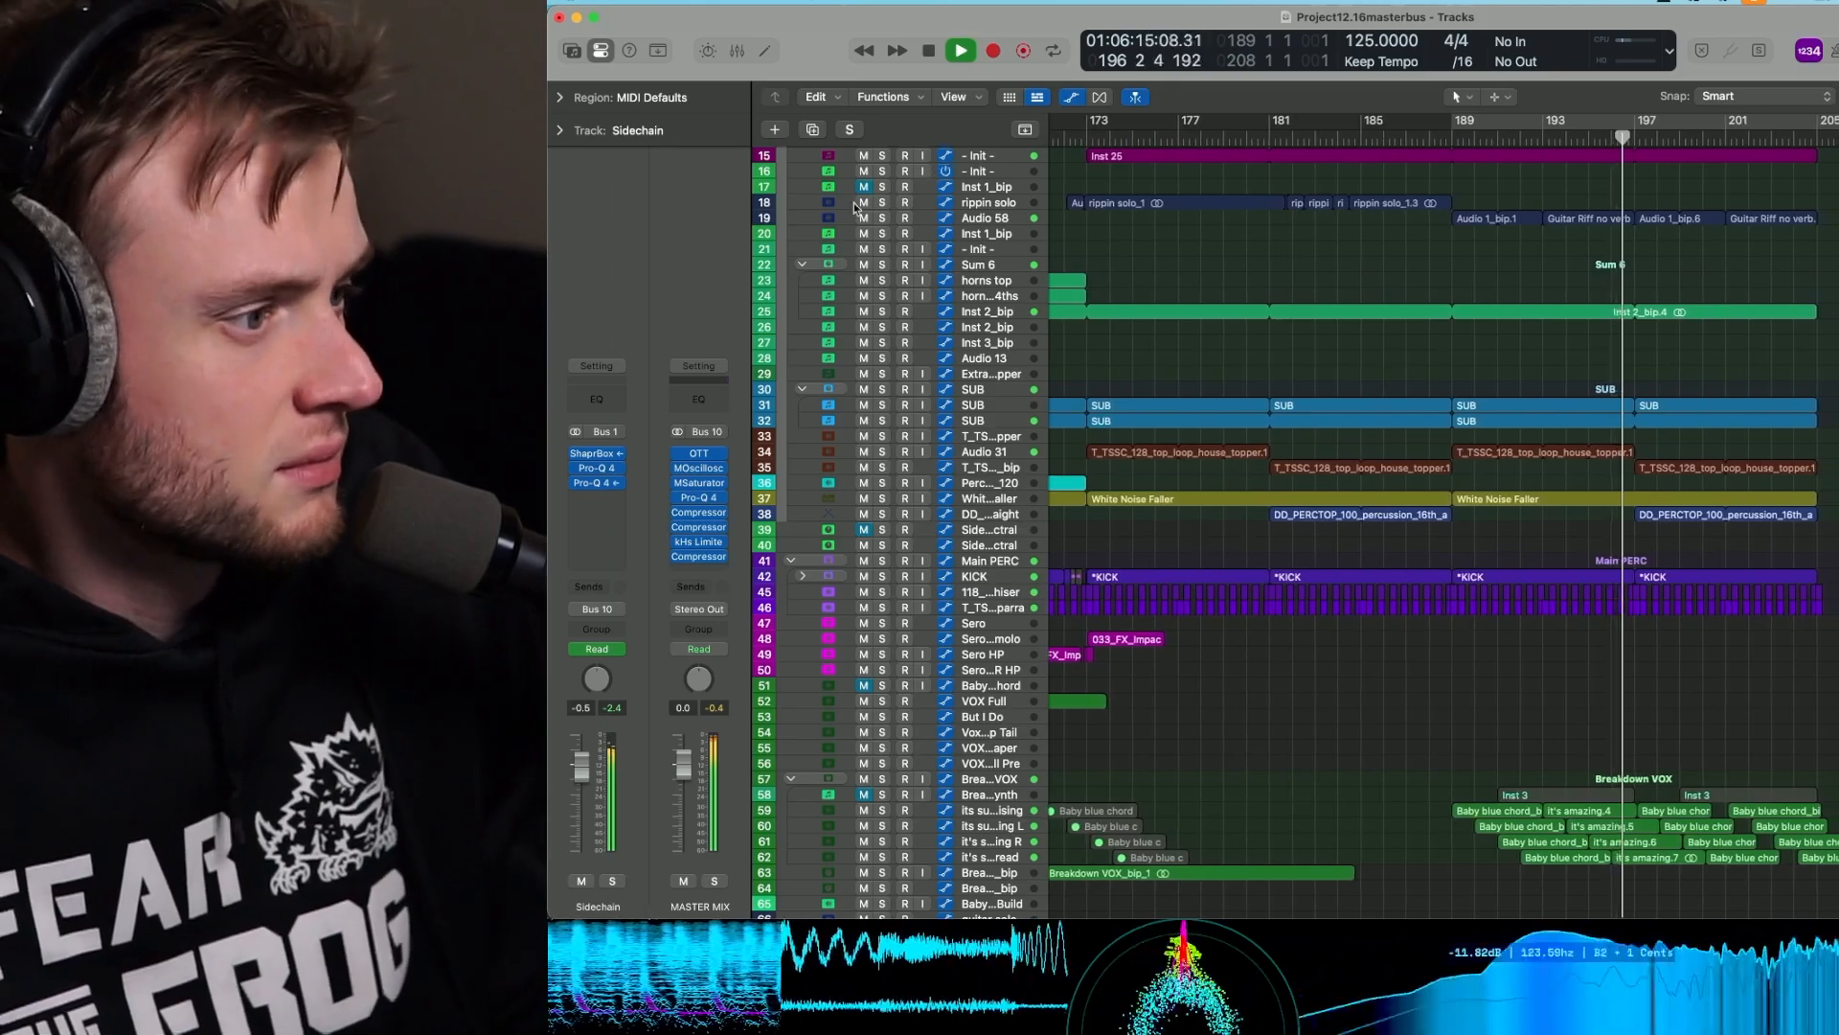
left_click(598, 483)
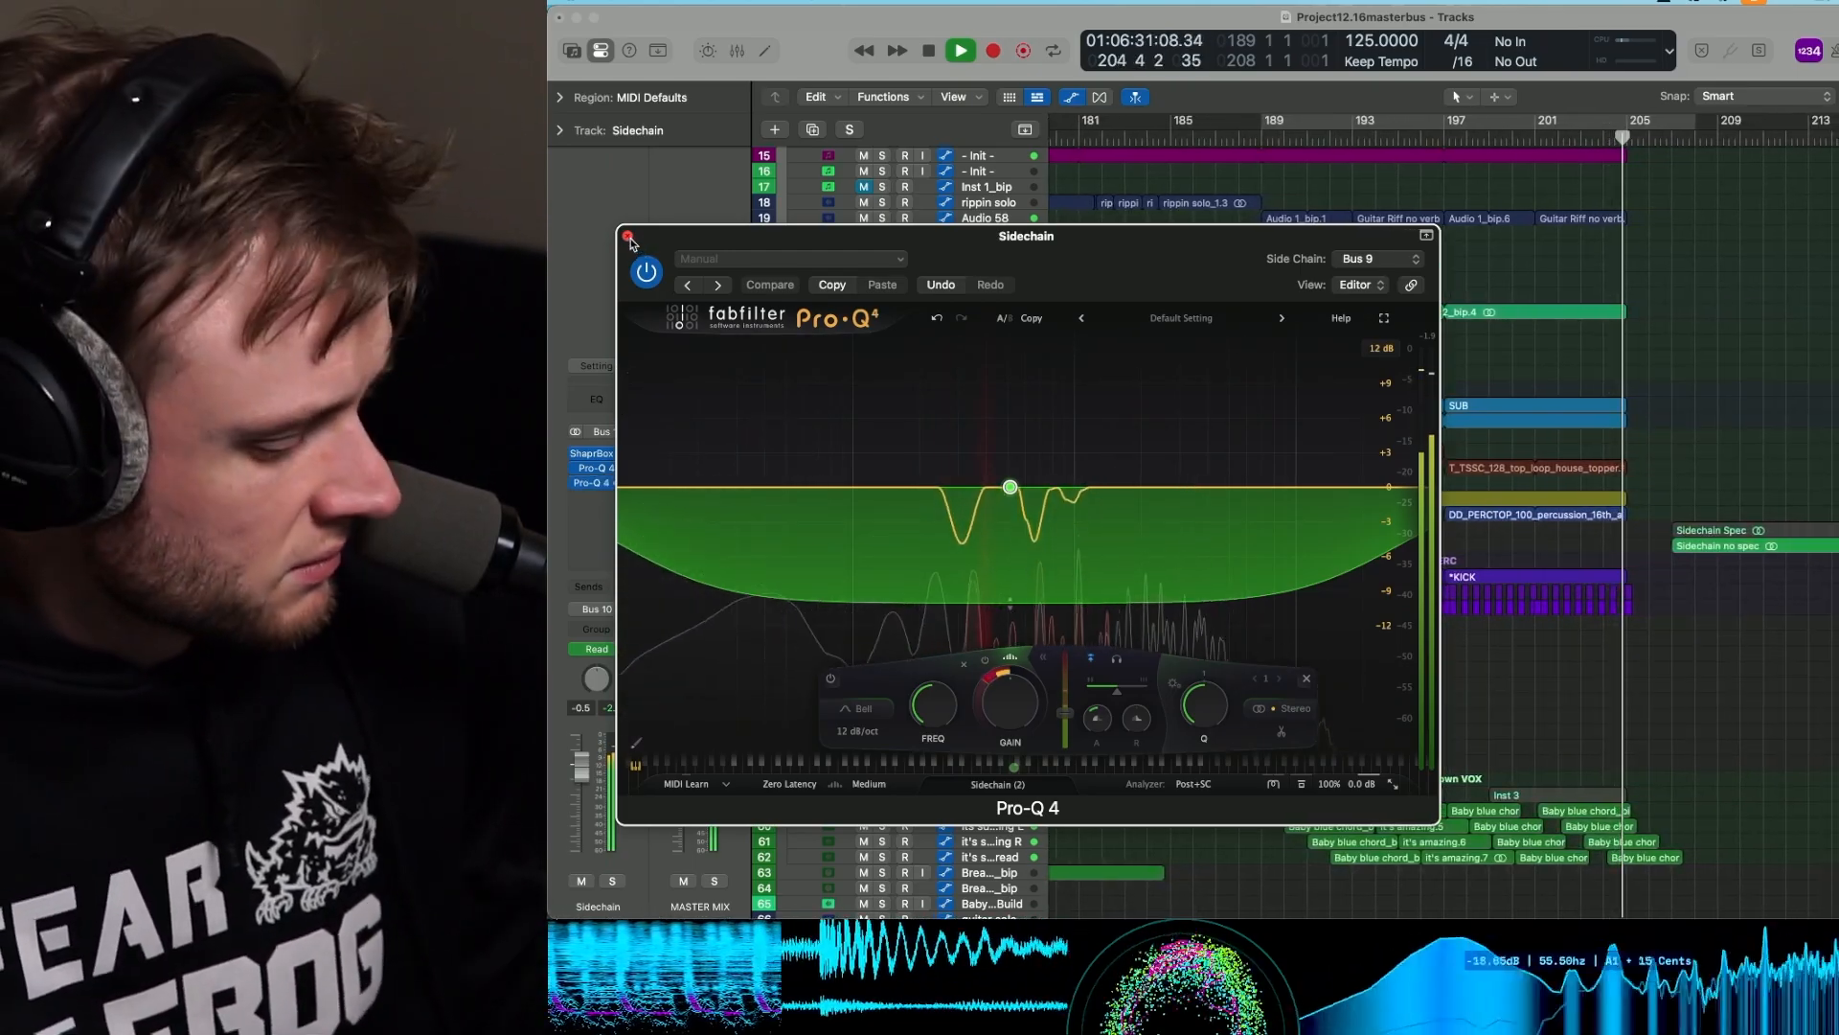
key("space")
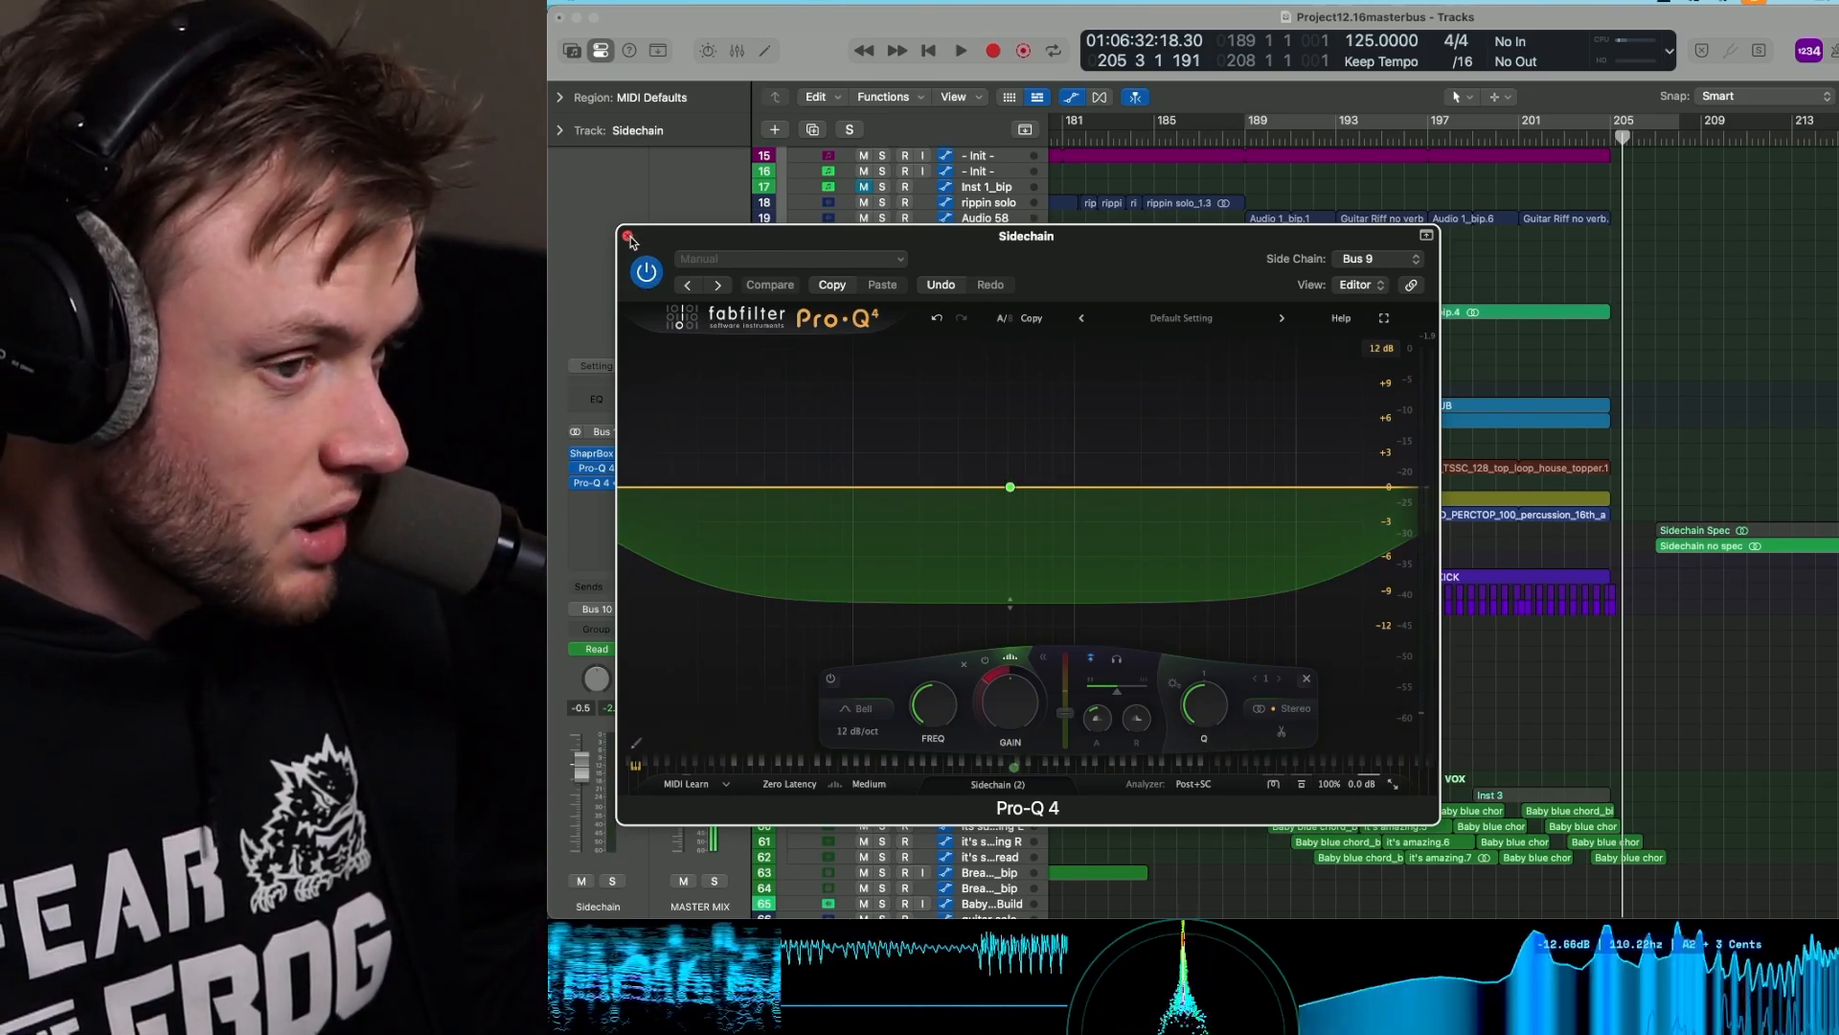
left_click(628, 236)
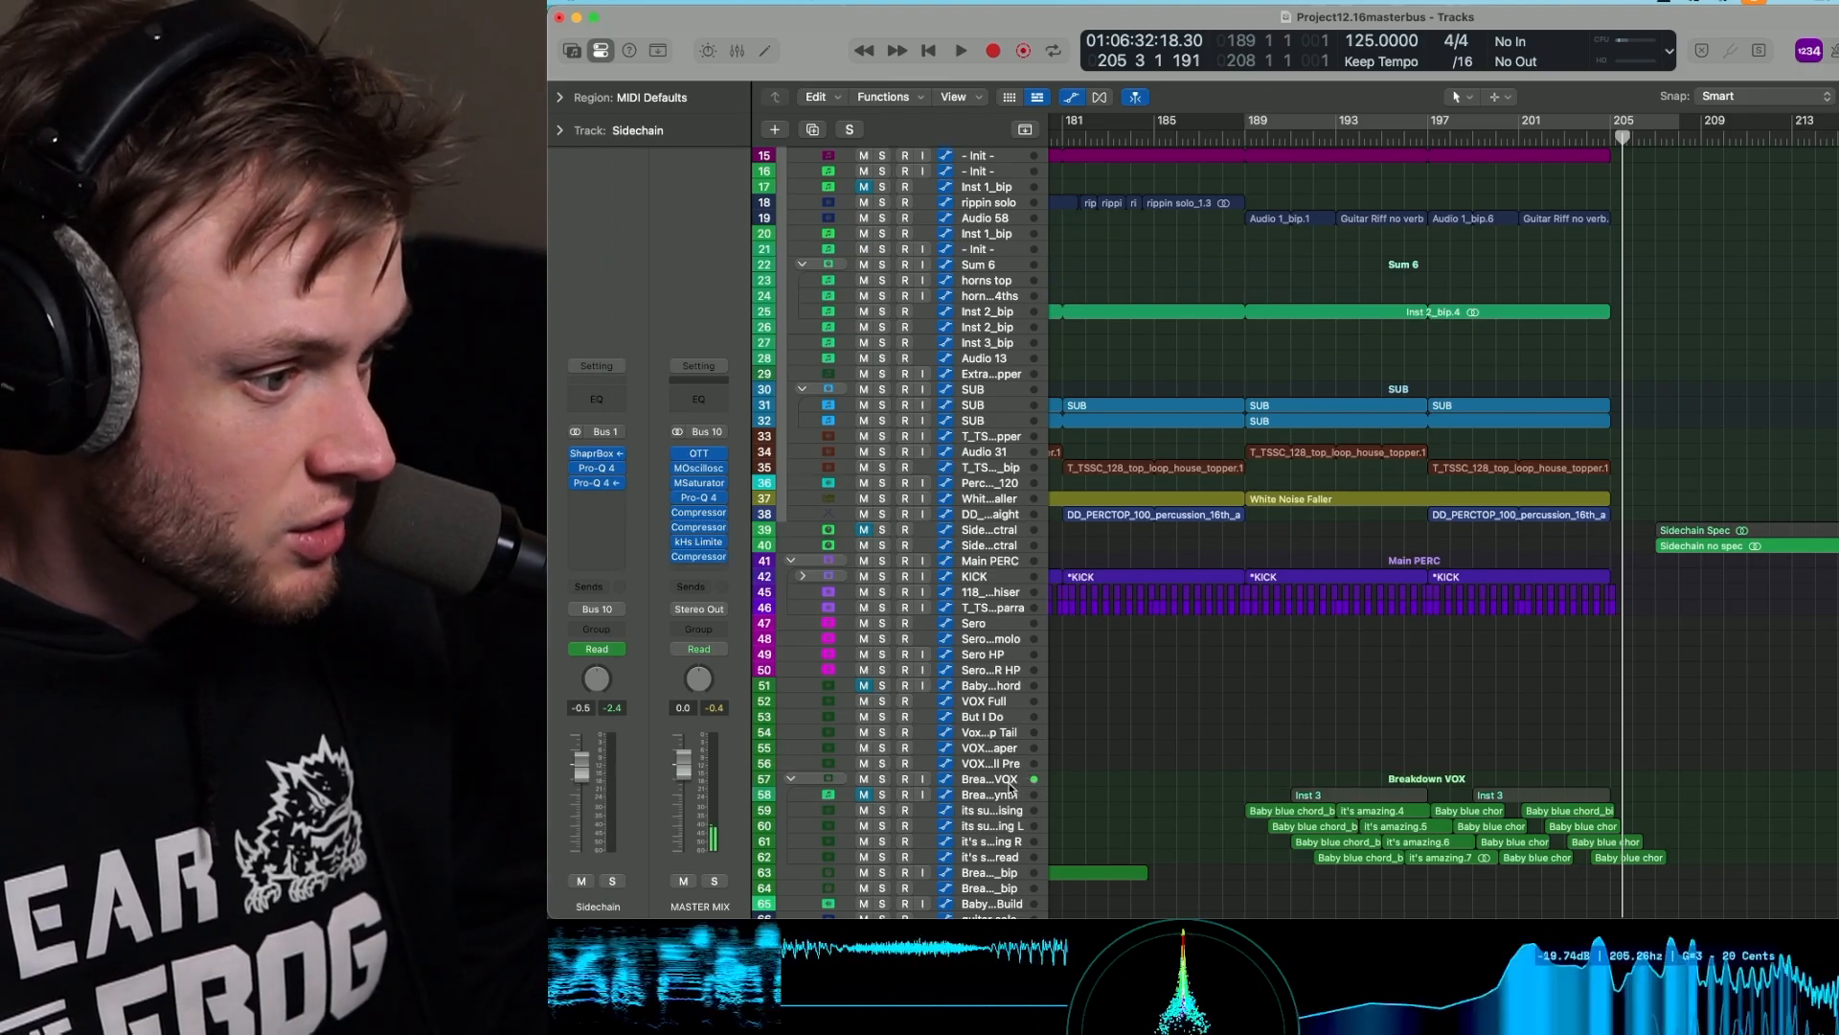
Select the Breakdown VOX track and inspect its ShaperBox 3 plug-in at the current position, closing it again.
left_click(1013, 787)
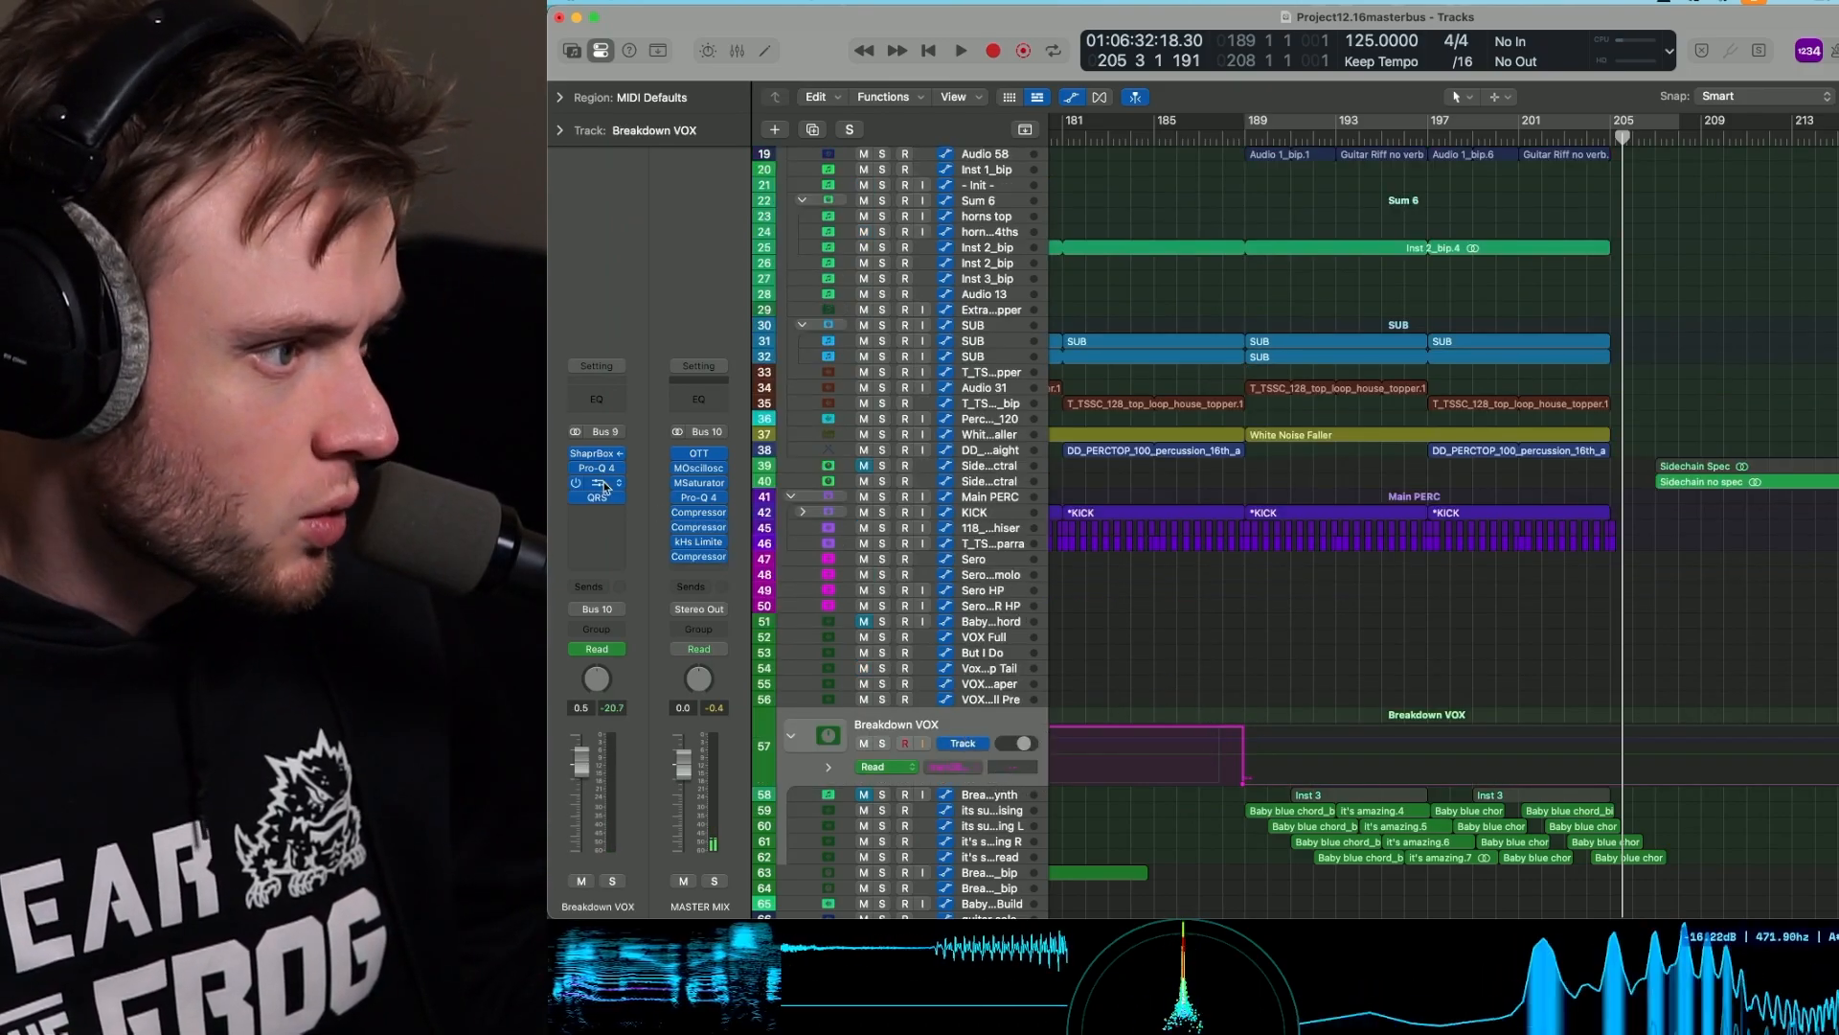
left_click(597, 456)
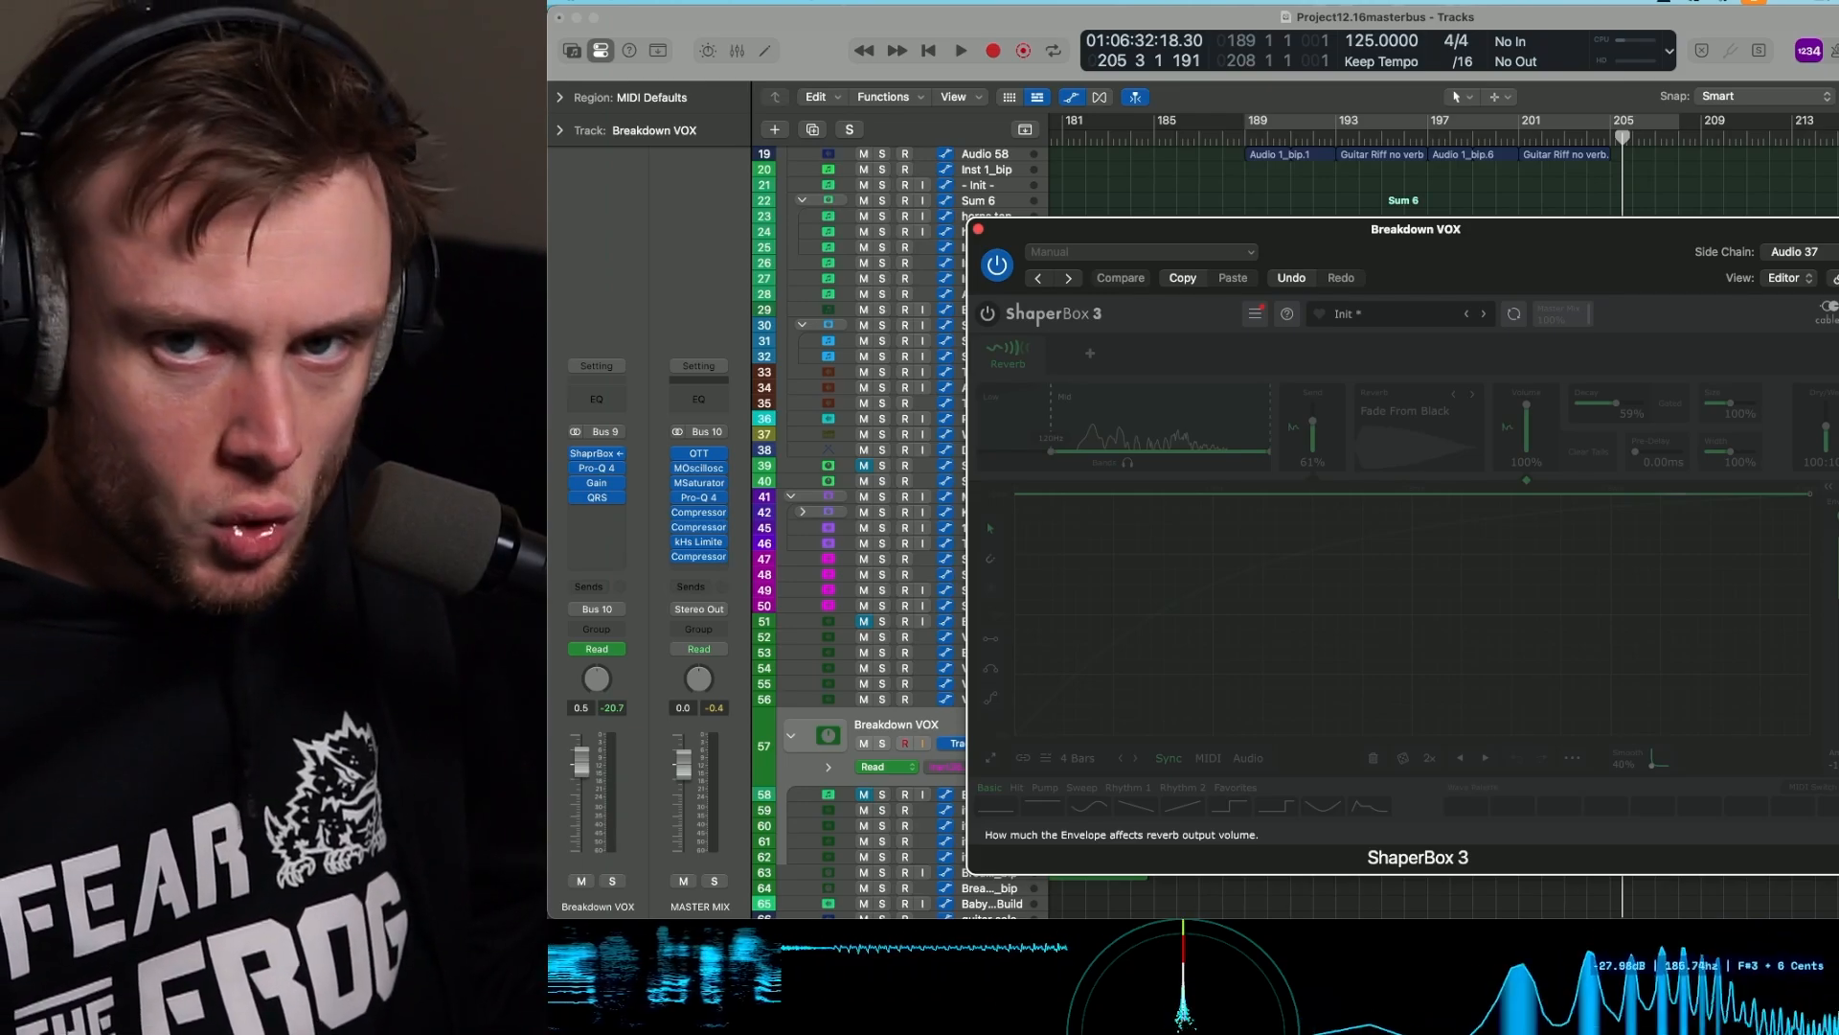
left_click(978, 229)
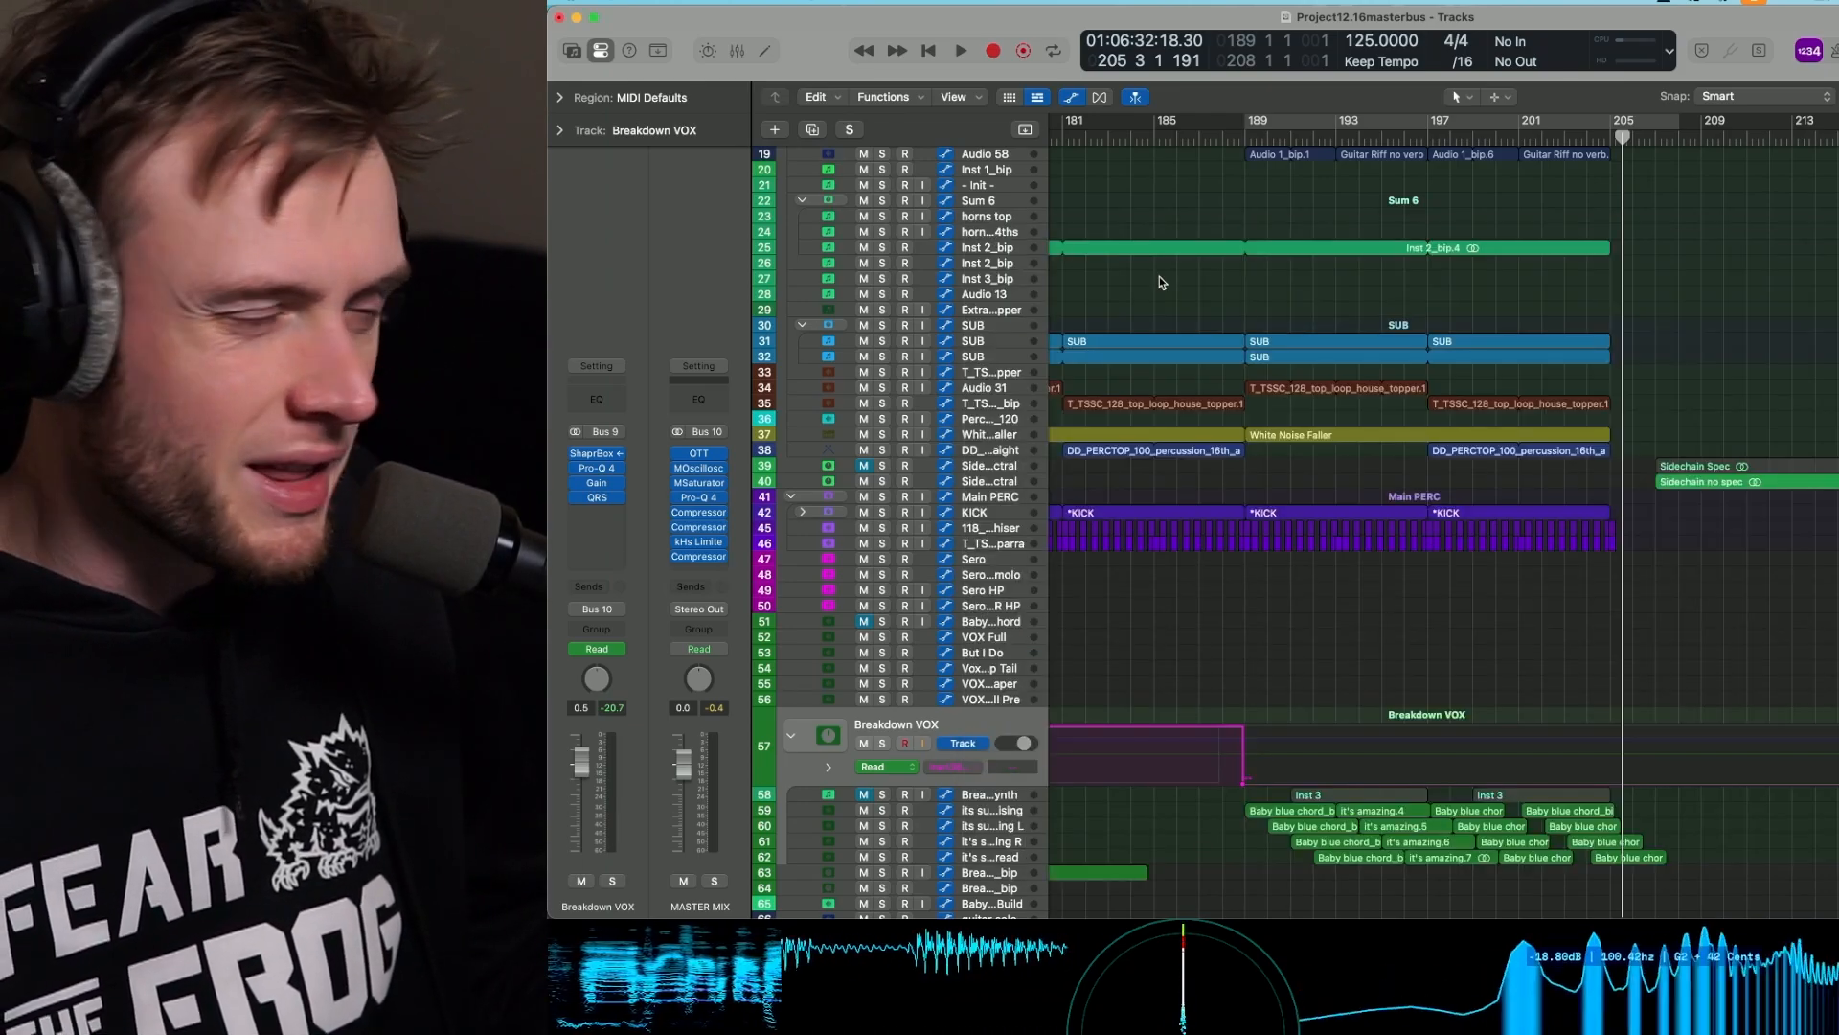
Play the earlier breakdown from about bar 101 with the Breakdown VOX track's ShaperBox 3 open.
scroll(1281, 356, "left", 10)
scroll(1282, 358, "left", 15)
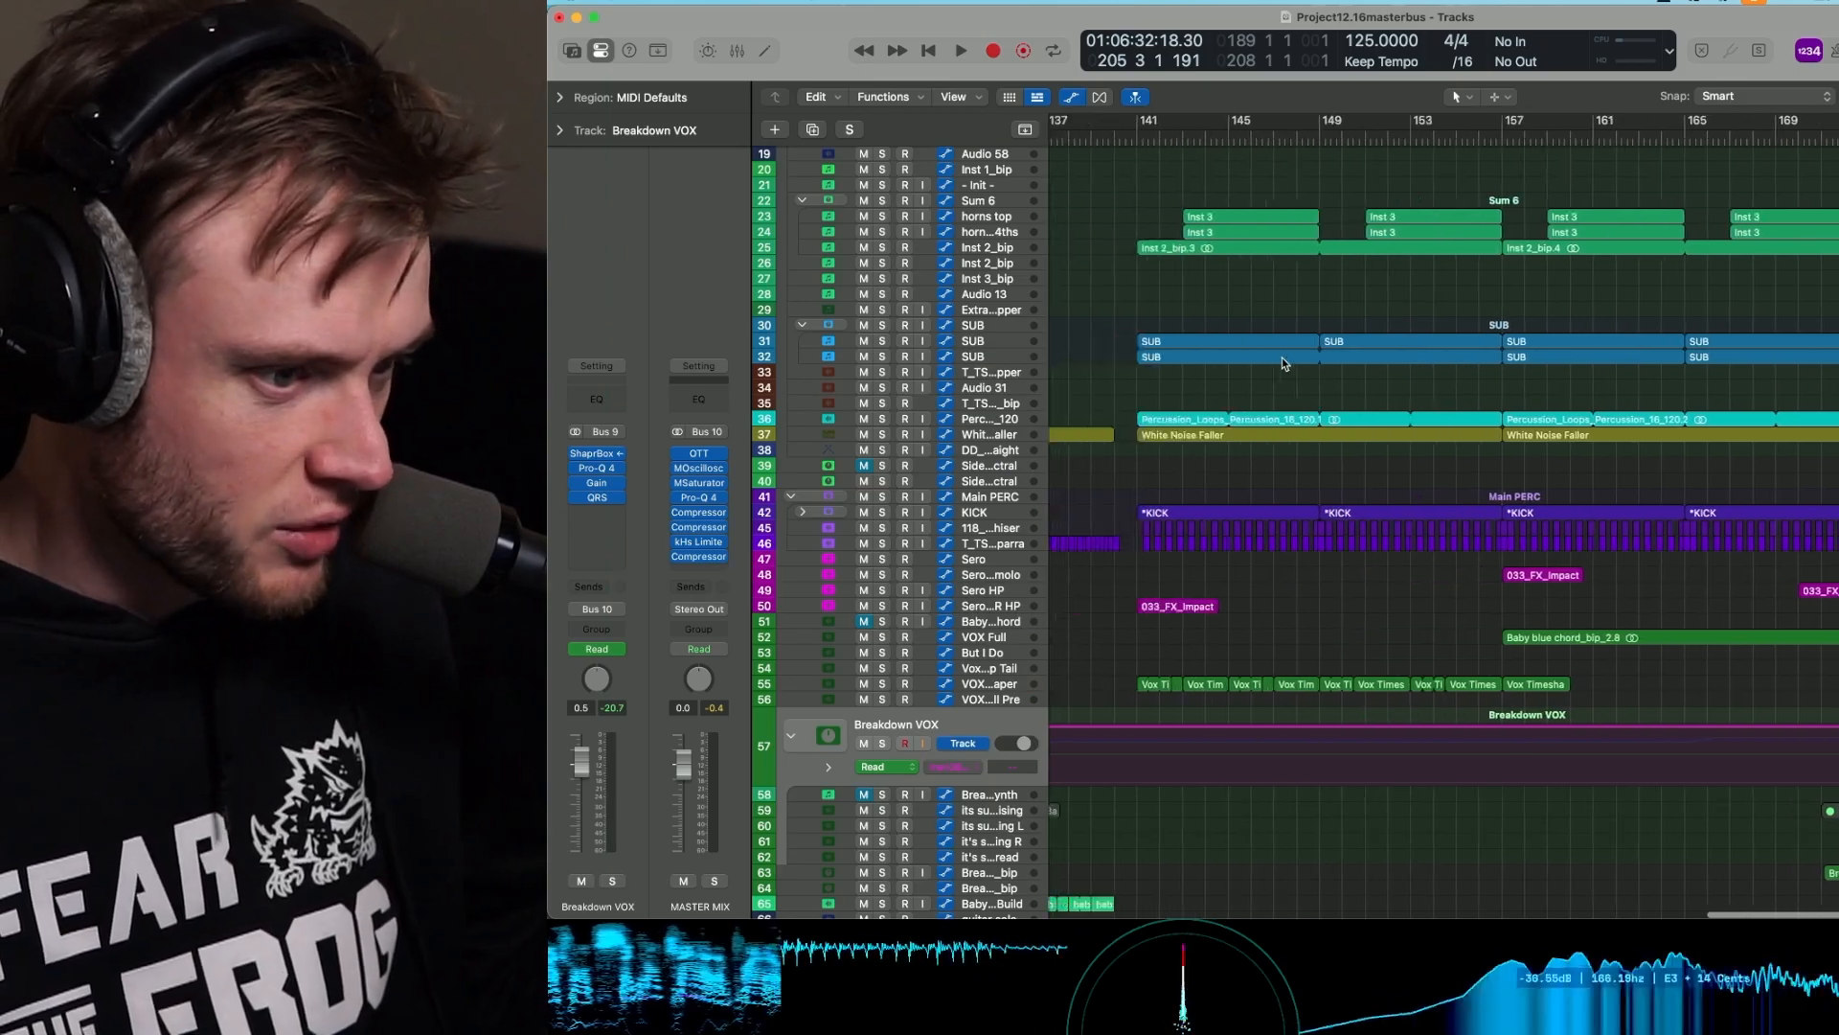
scroll(1282, 359, "left", 2)
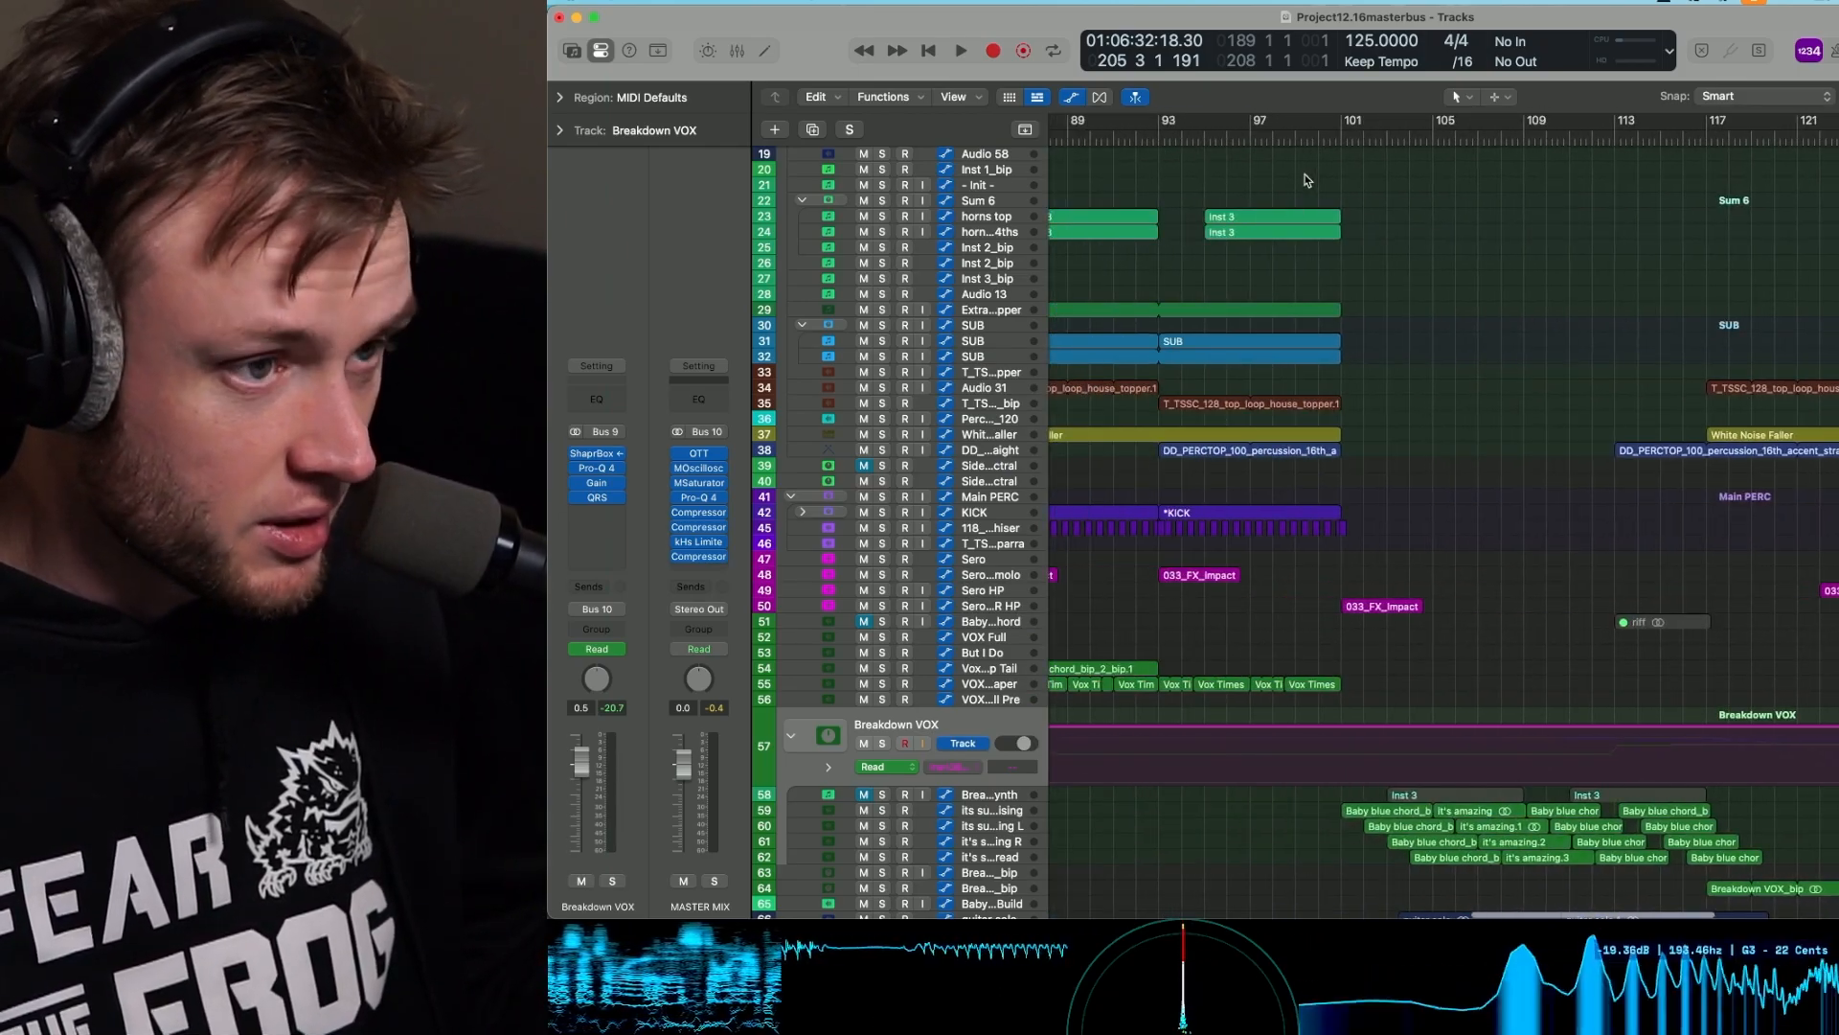
left_click(1337, 138)
key("space")
left_click(613, 460)
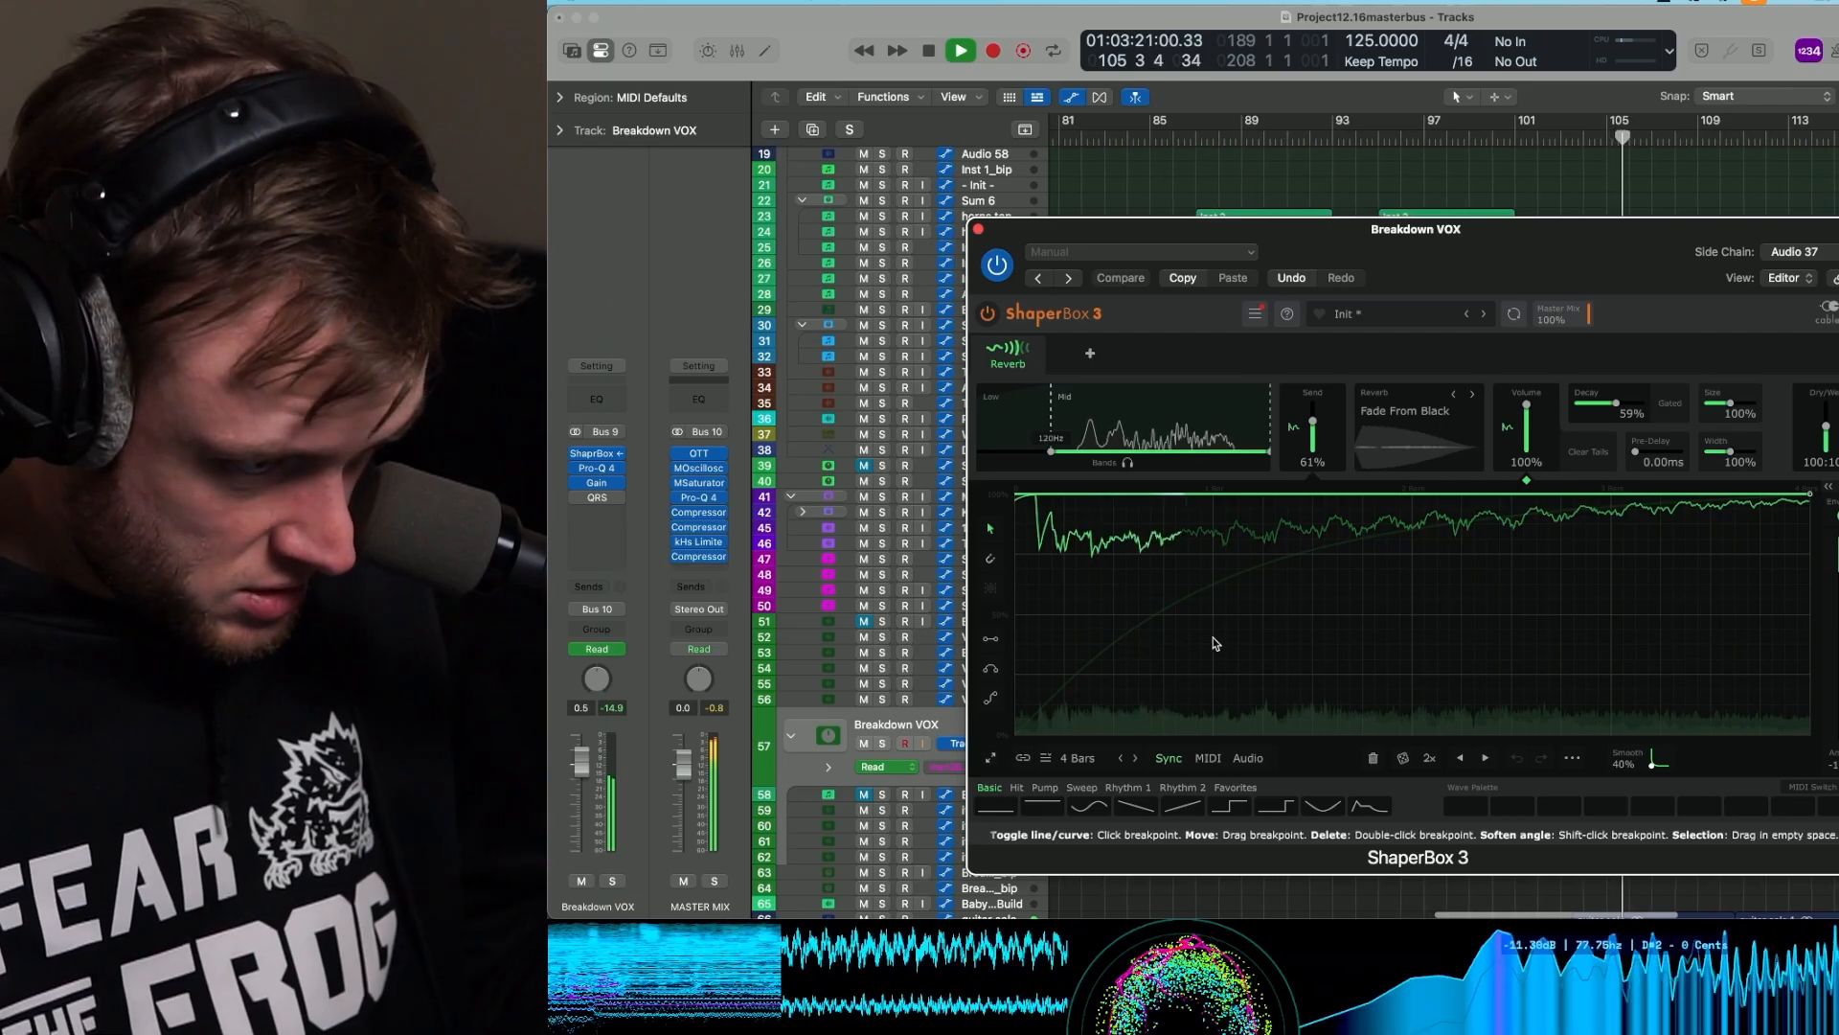
key("space")
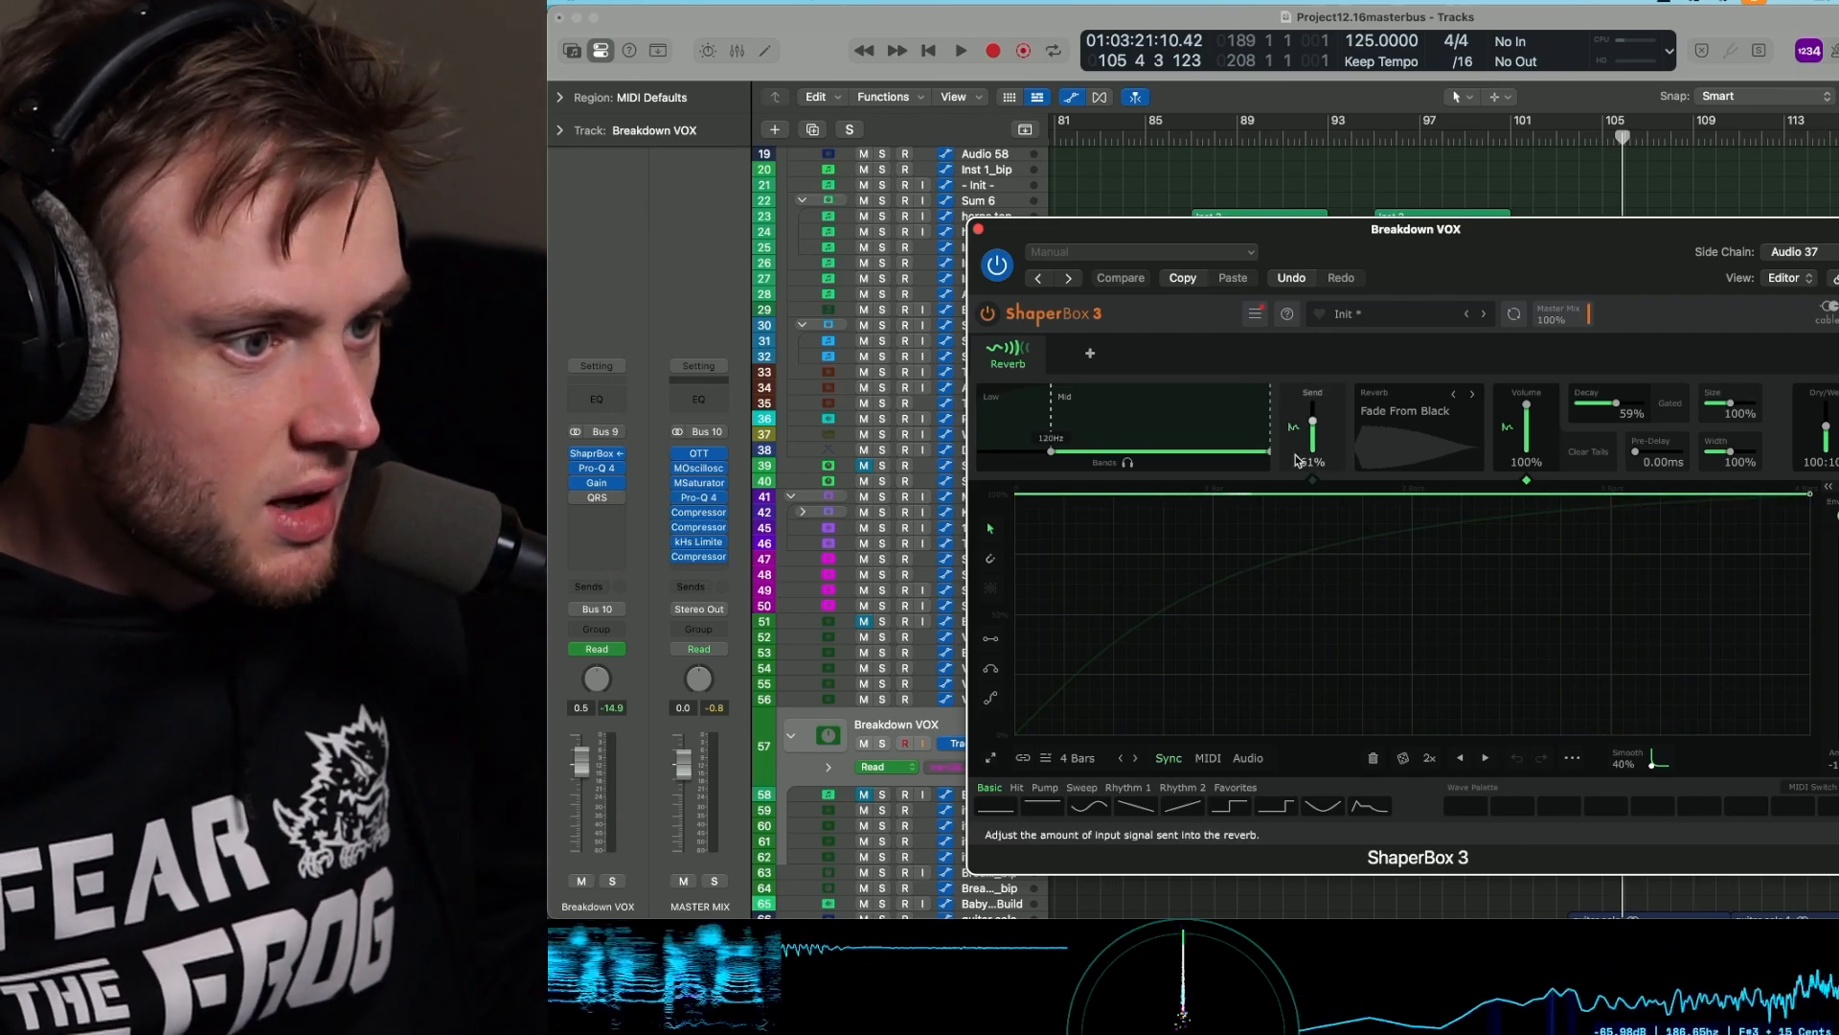
Examine the Send and Volume envelopes of ShaperBox 3's Reverb on Breakdown VOX, and close the plug-in.
left_click(1312, 479)
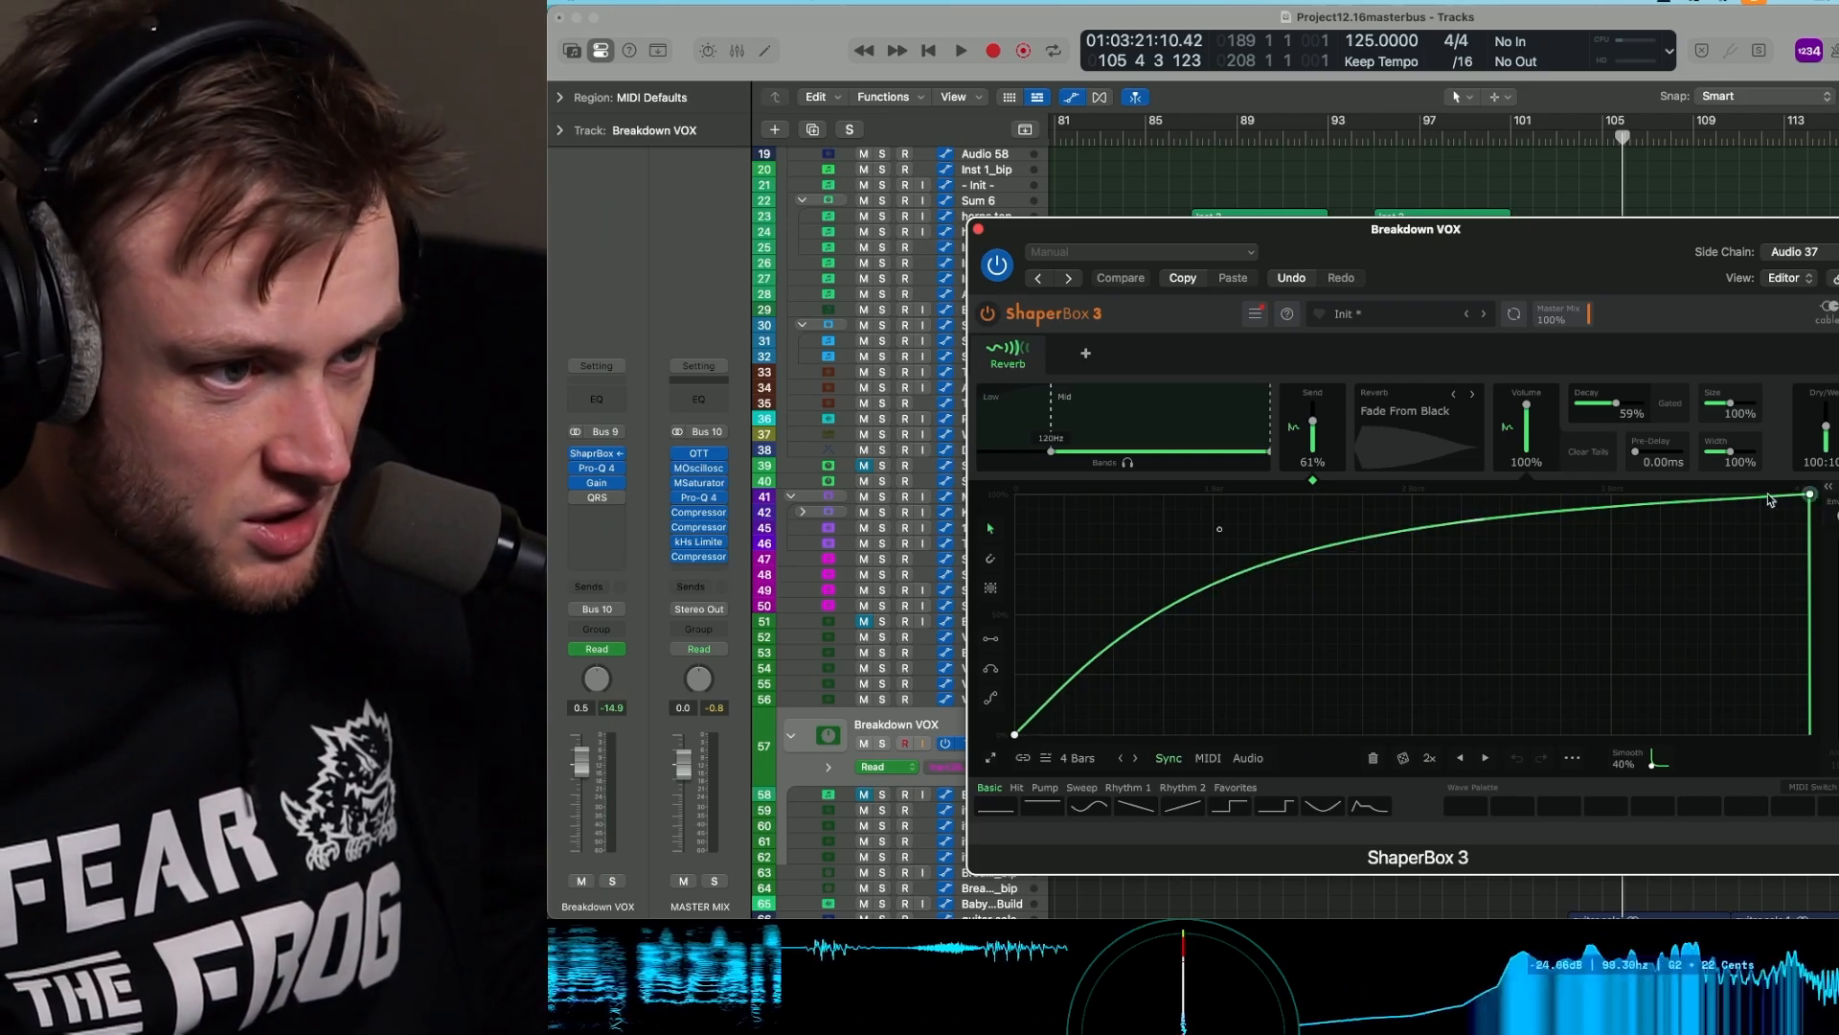
left_click(1526, 431)
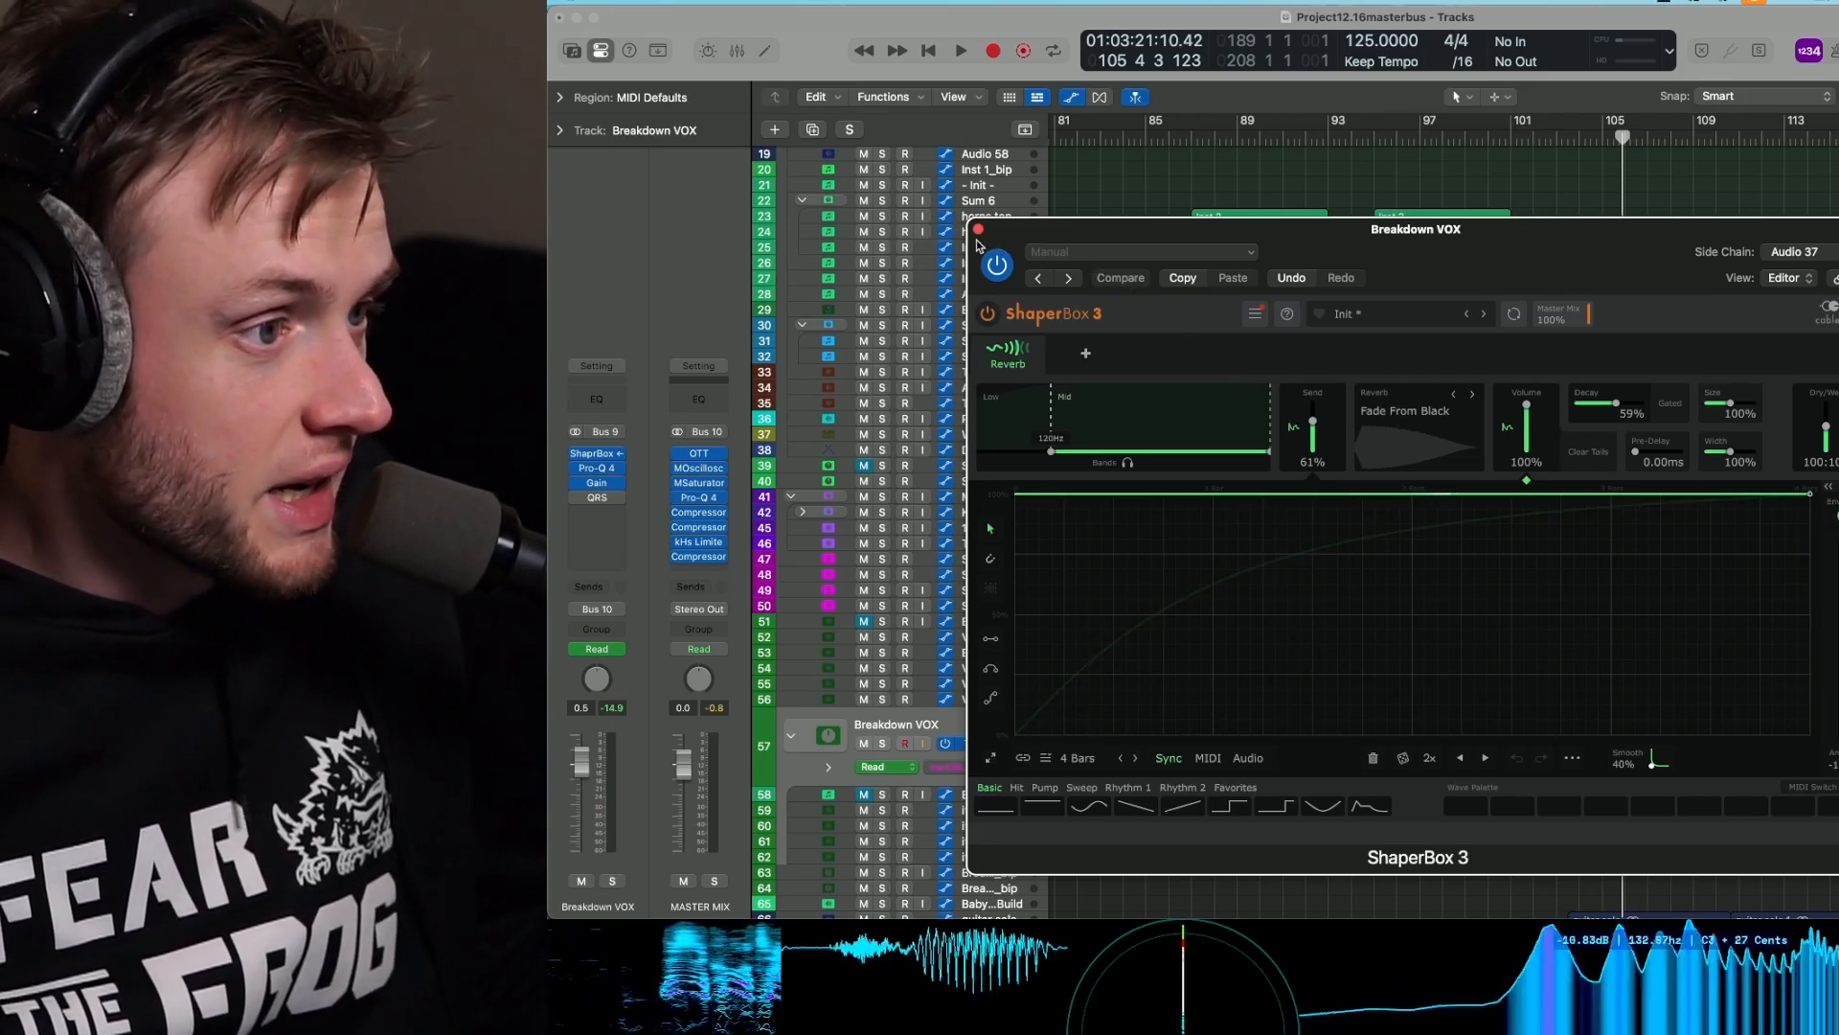
left_click(978, 230)
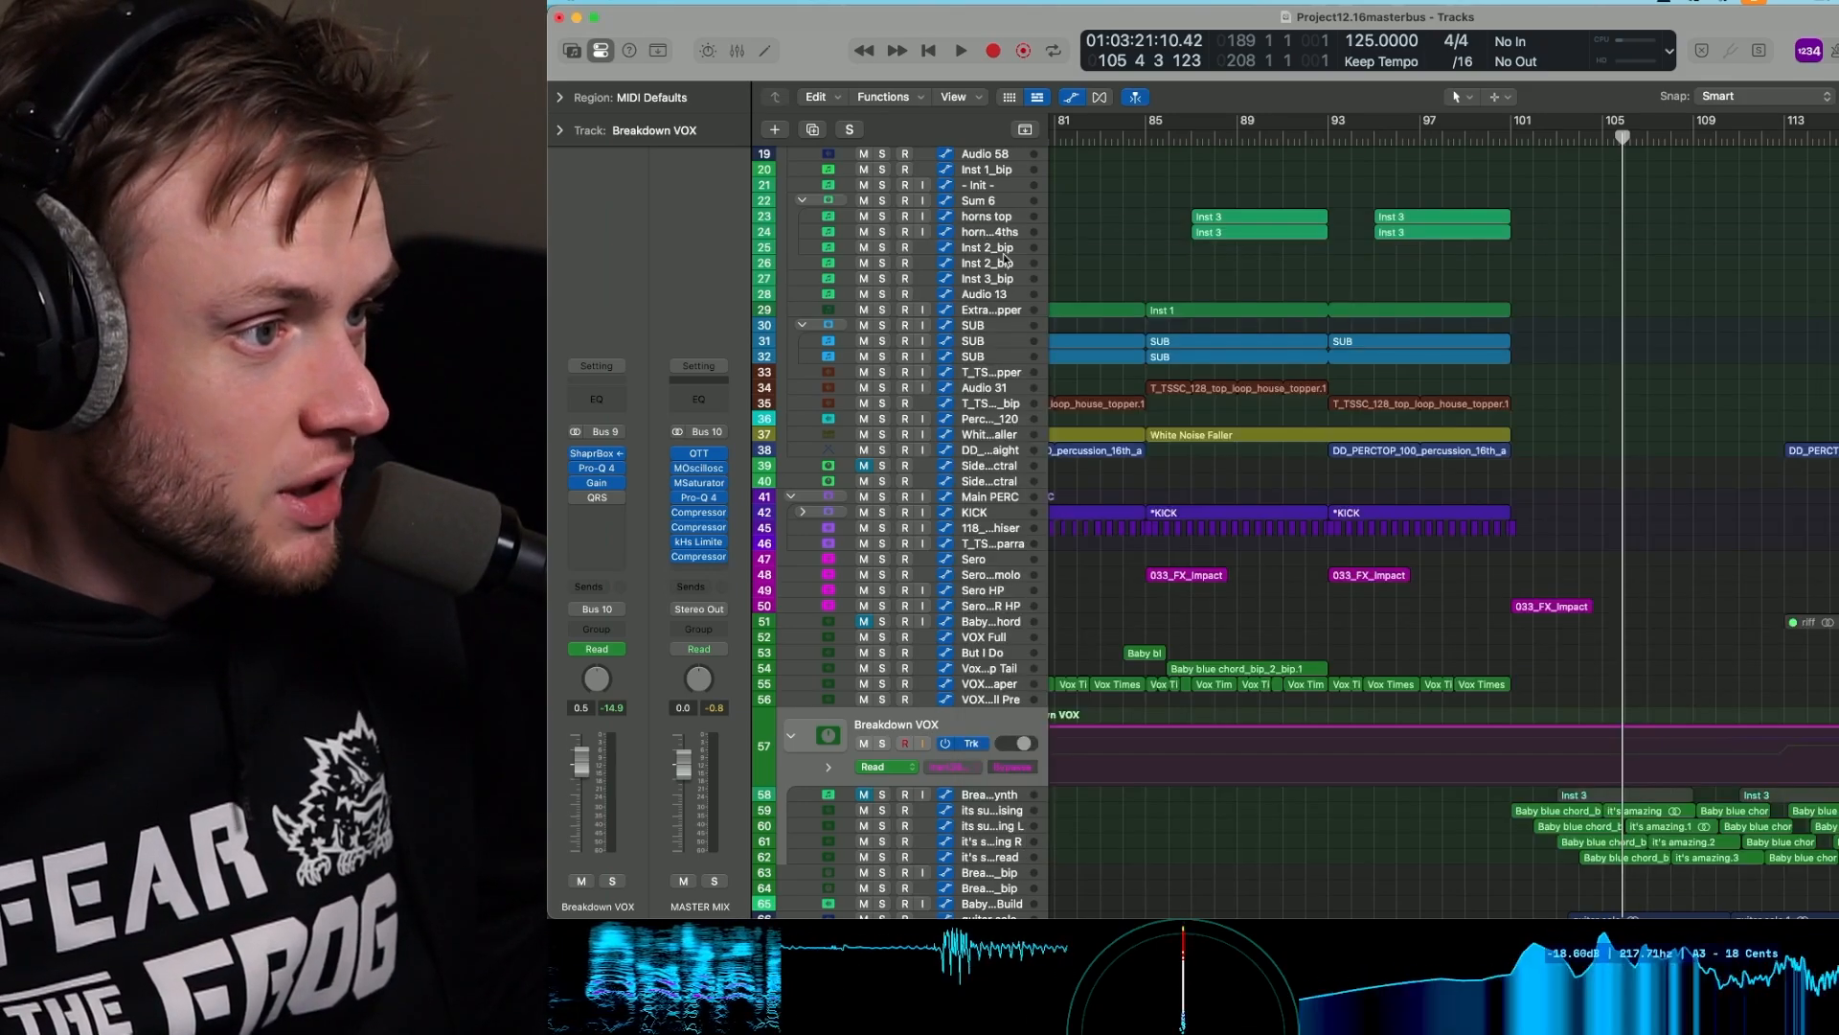
Return to the final section and place the playhead at bar 189, beat 4, just past the automation drop on Breakdown VOX.
scroll(1407, 418, "right", 10)
scroll(1406, 419, "left", 5)
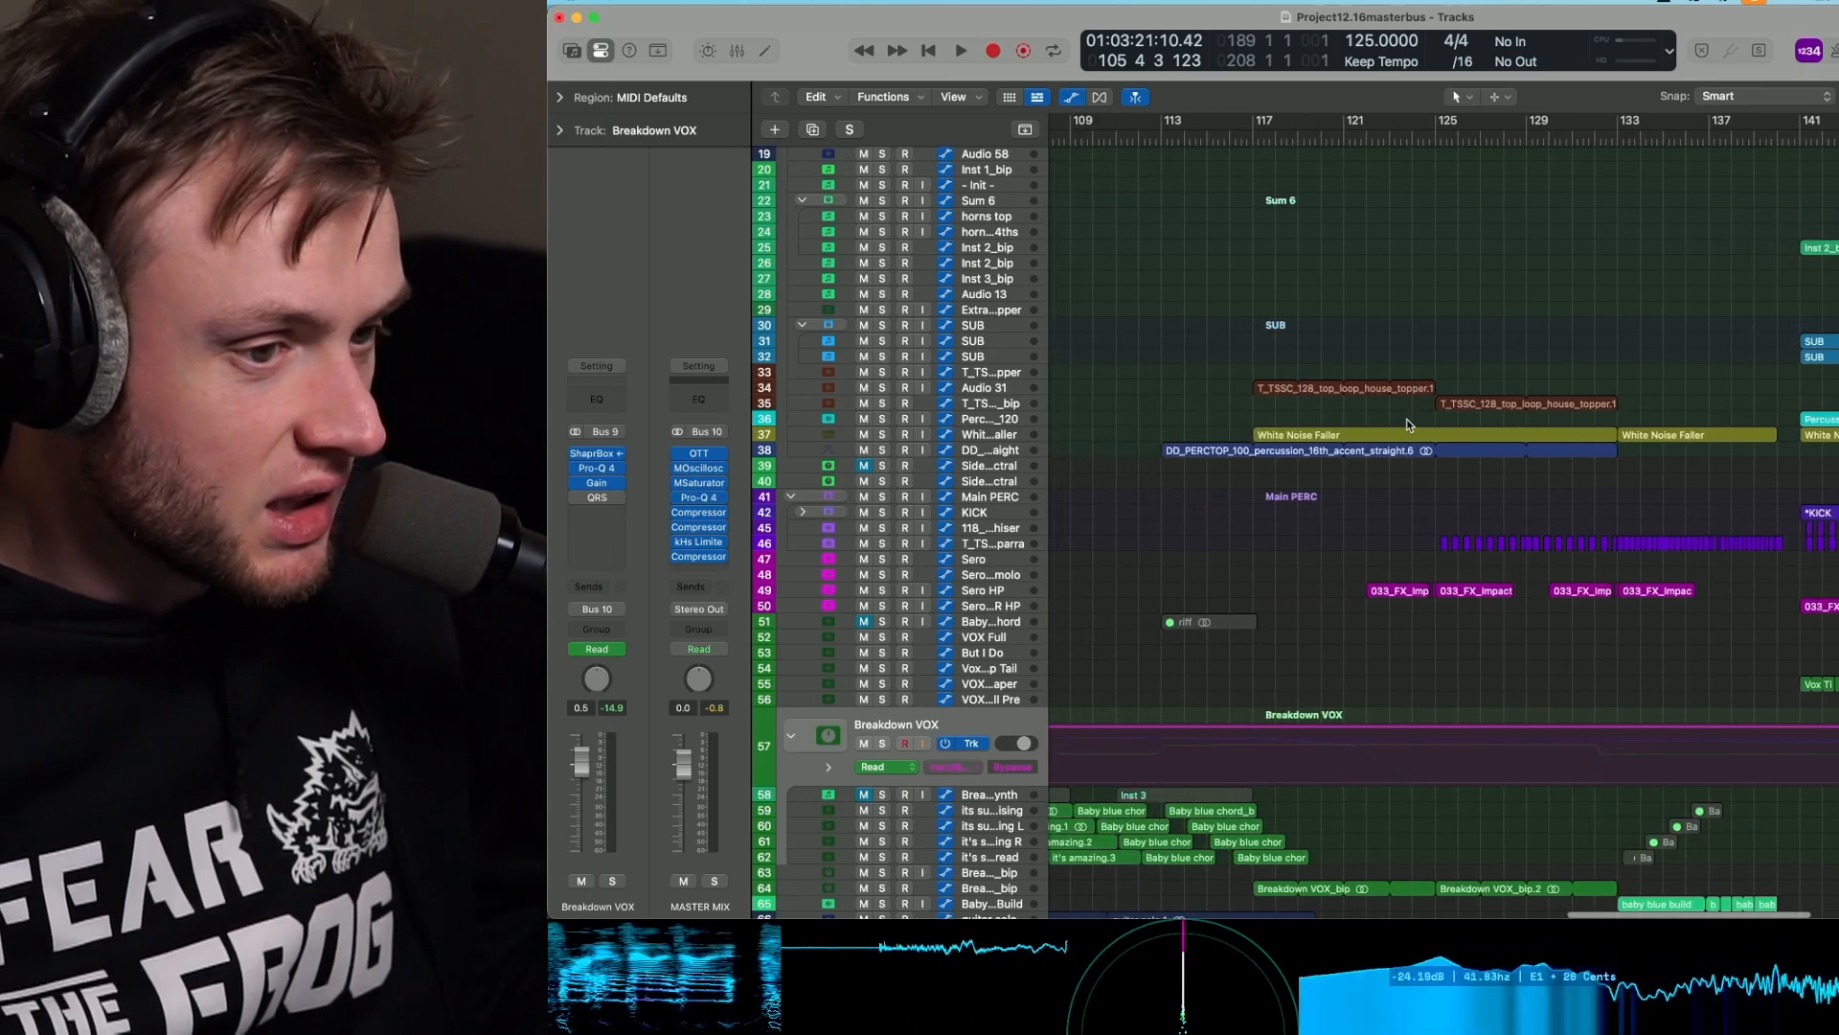
scroll(1309, 431, "right", 3)
scroll(1308, 431, "down", 1)
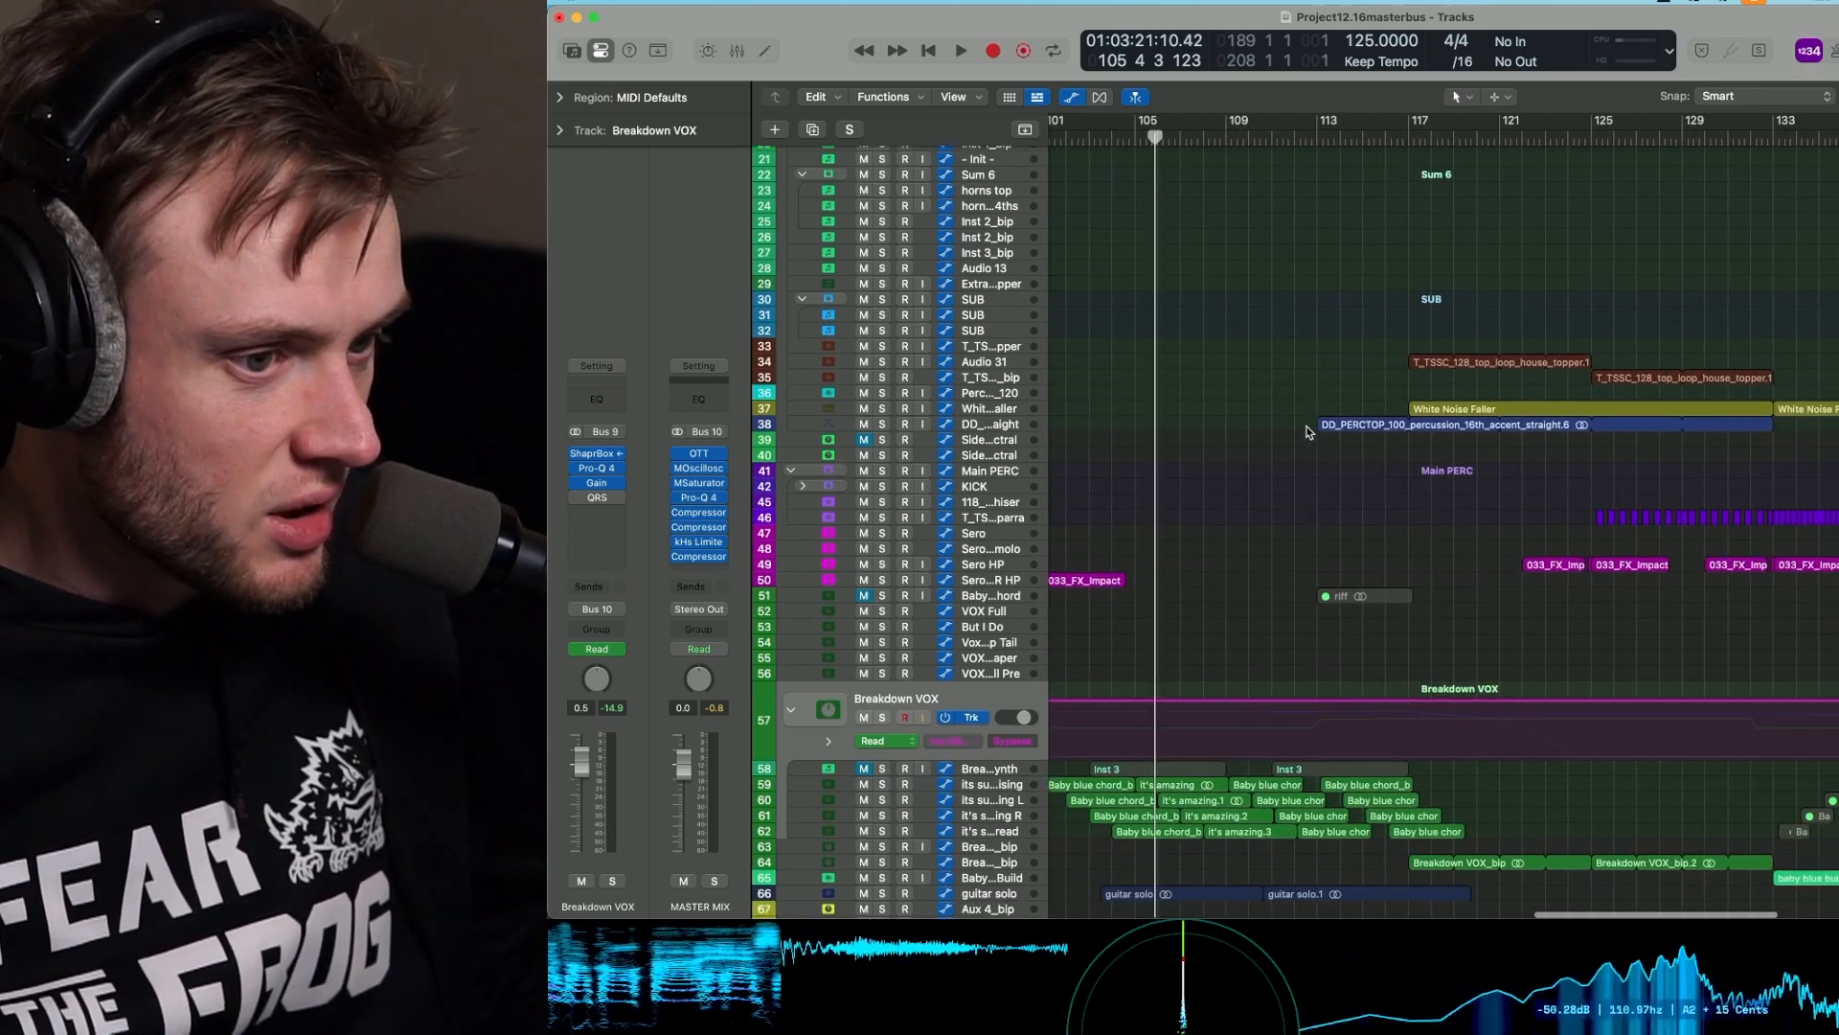
scroll(1437, 613, "right", 20)
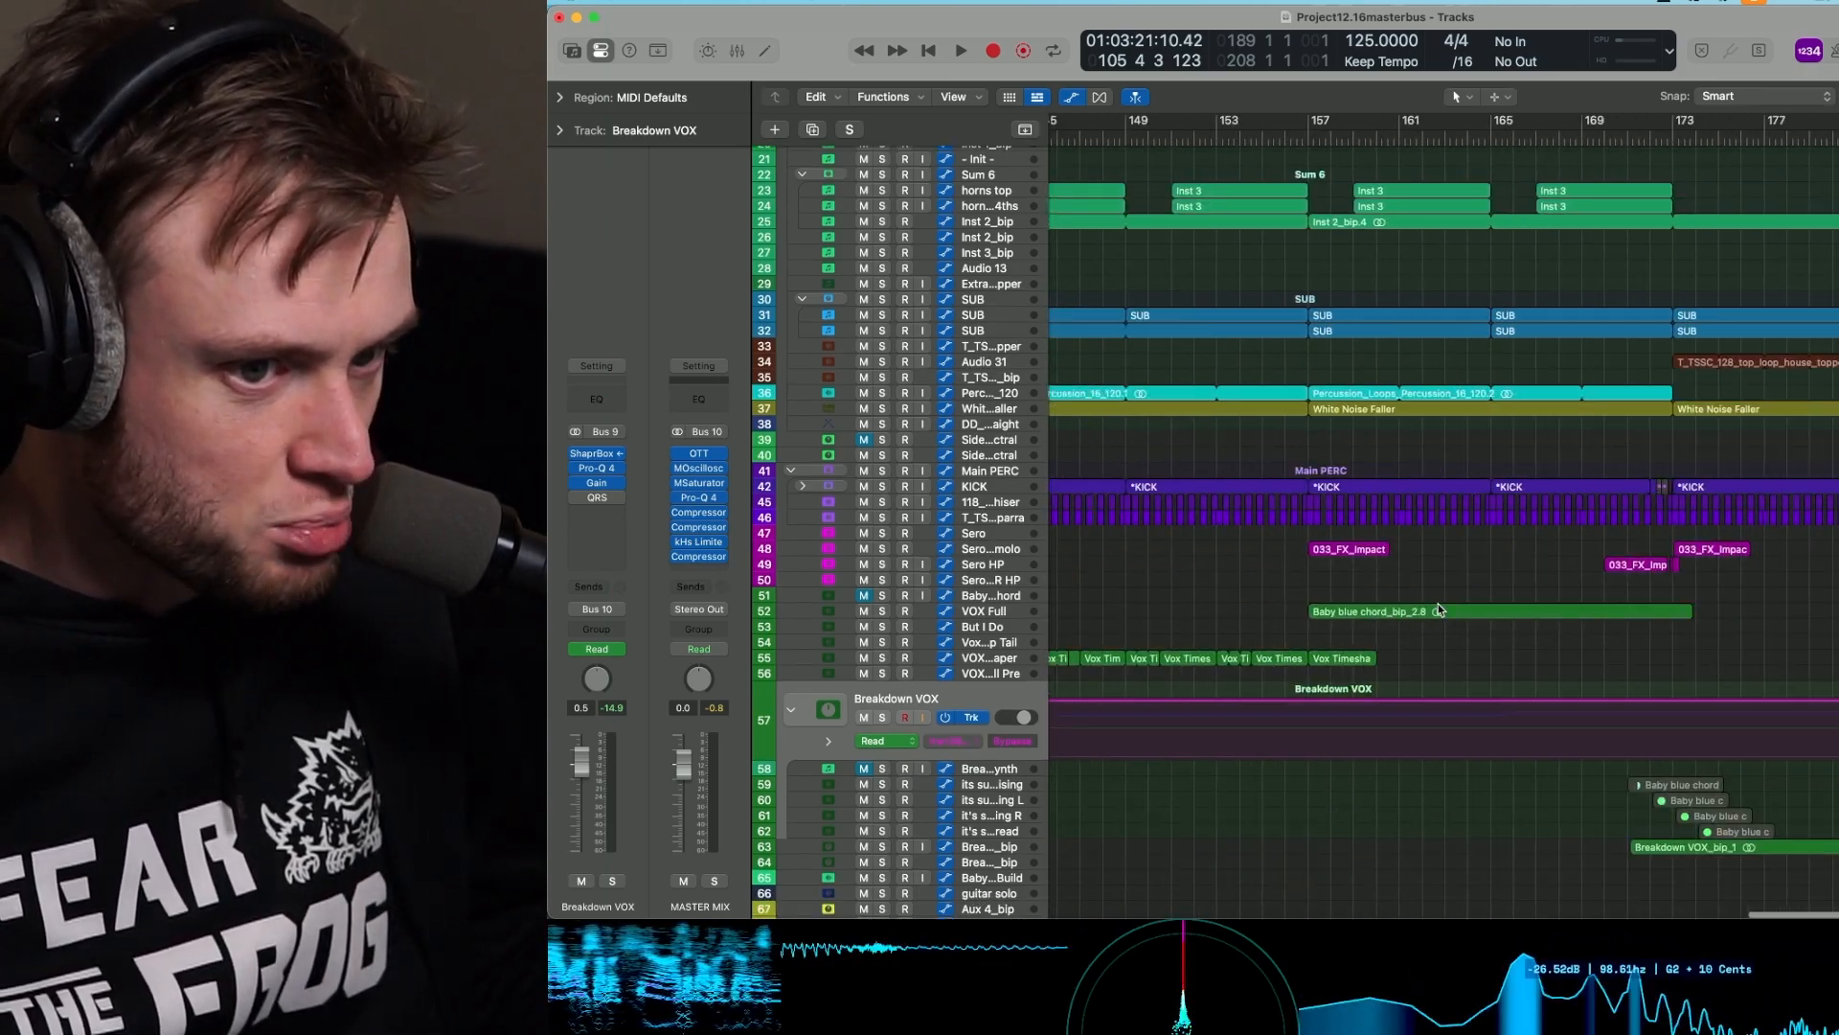
scroll(1438, 604, "right", 6)
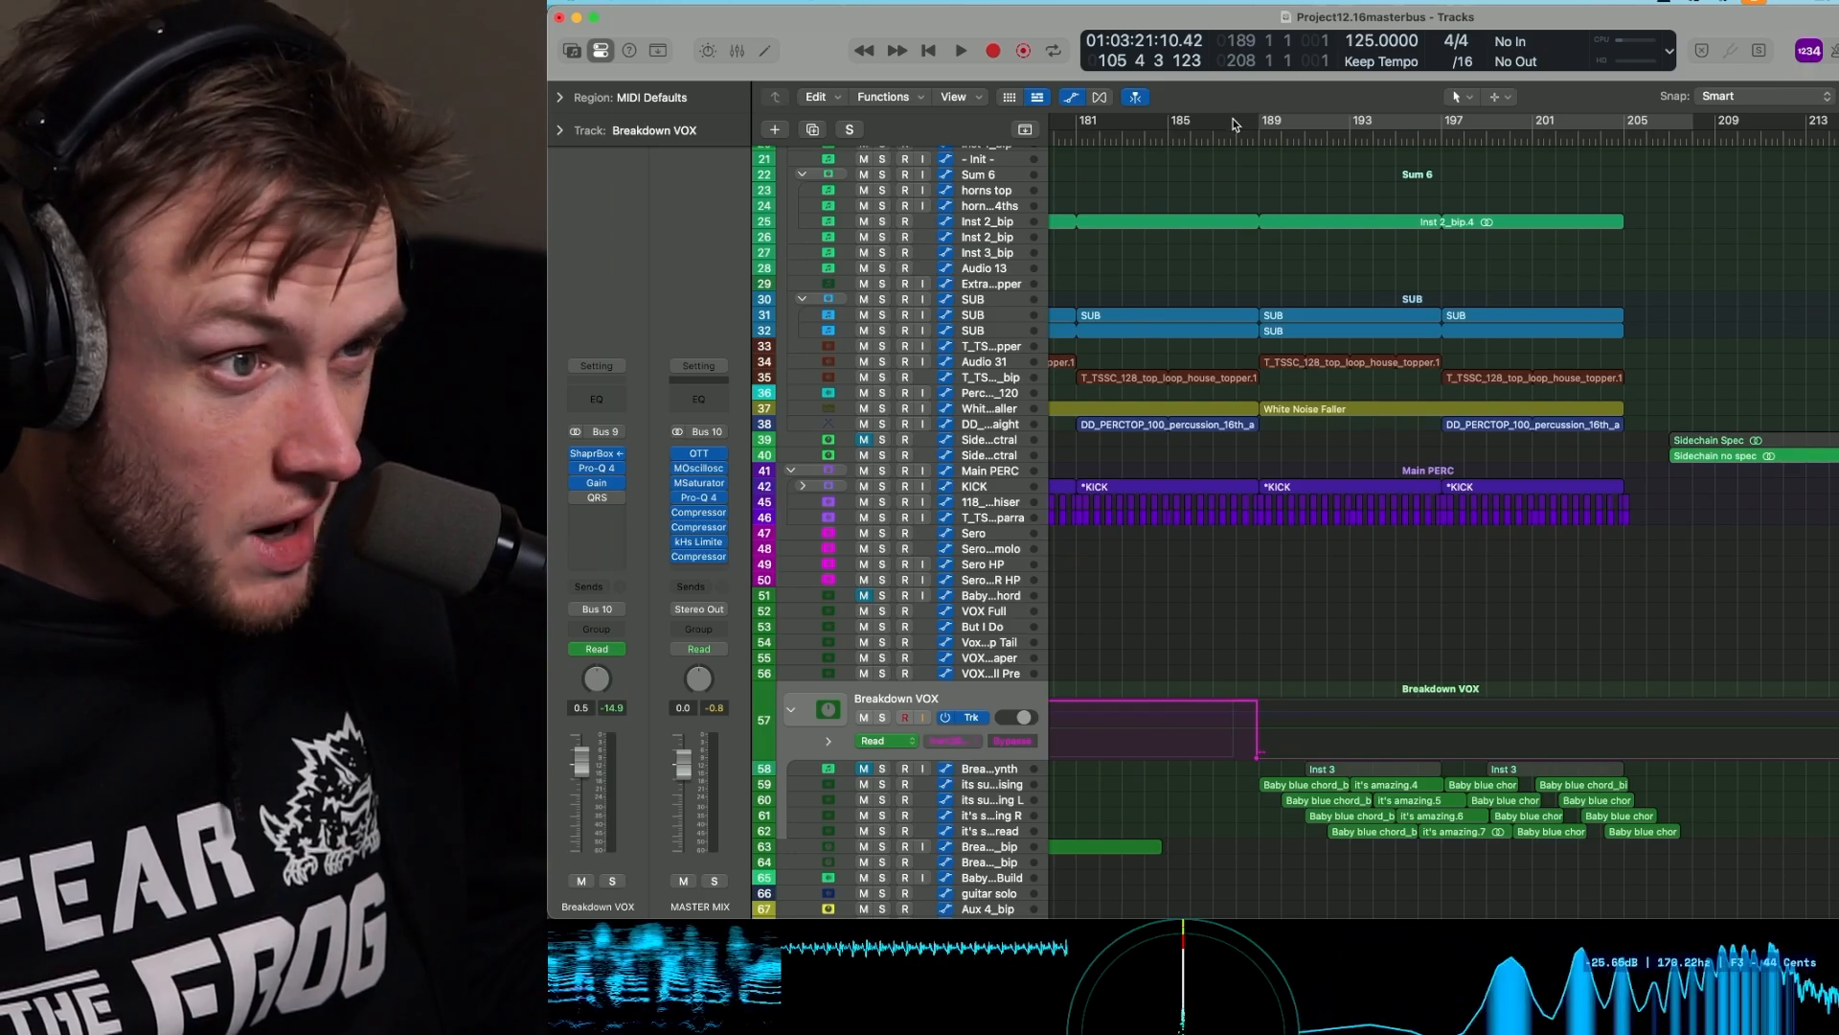
left_click(1247, 139)
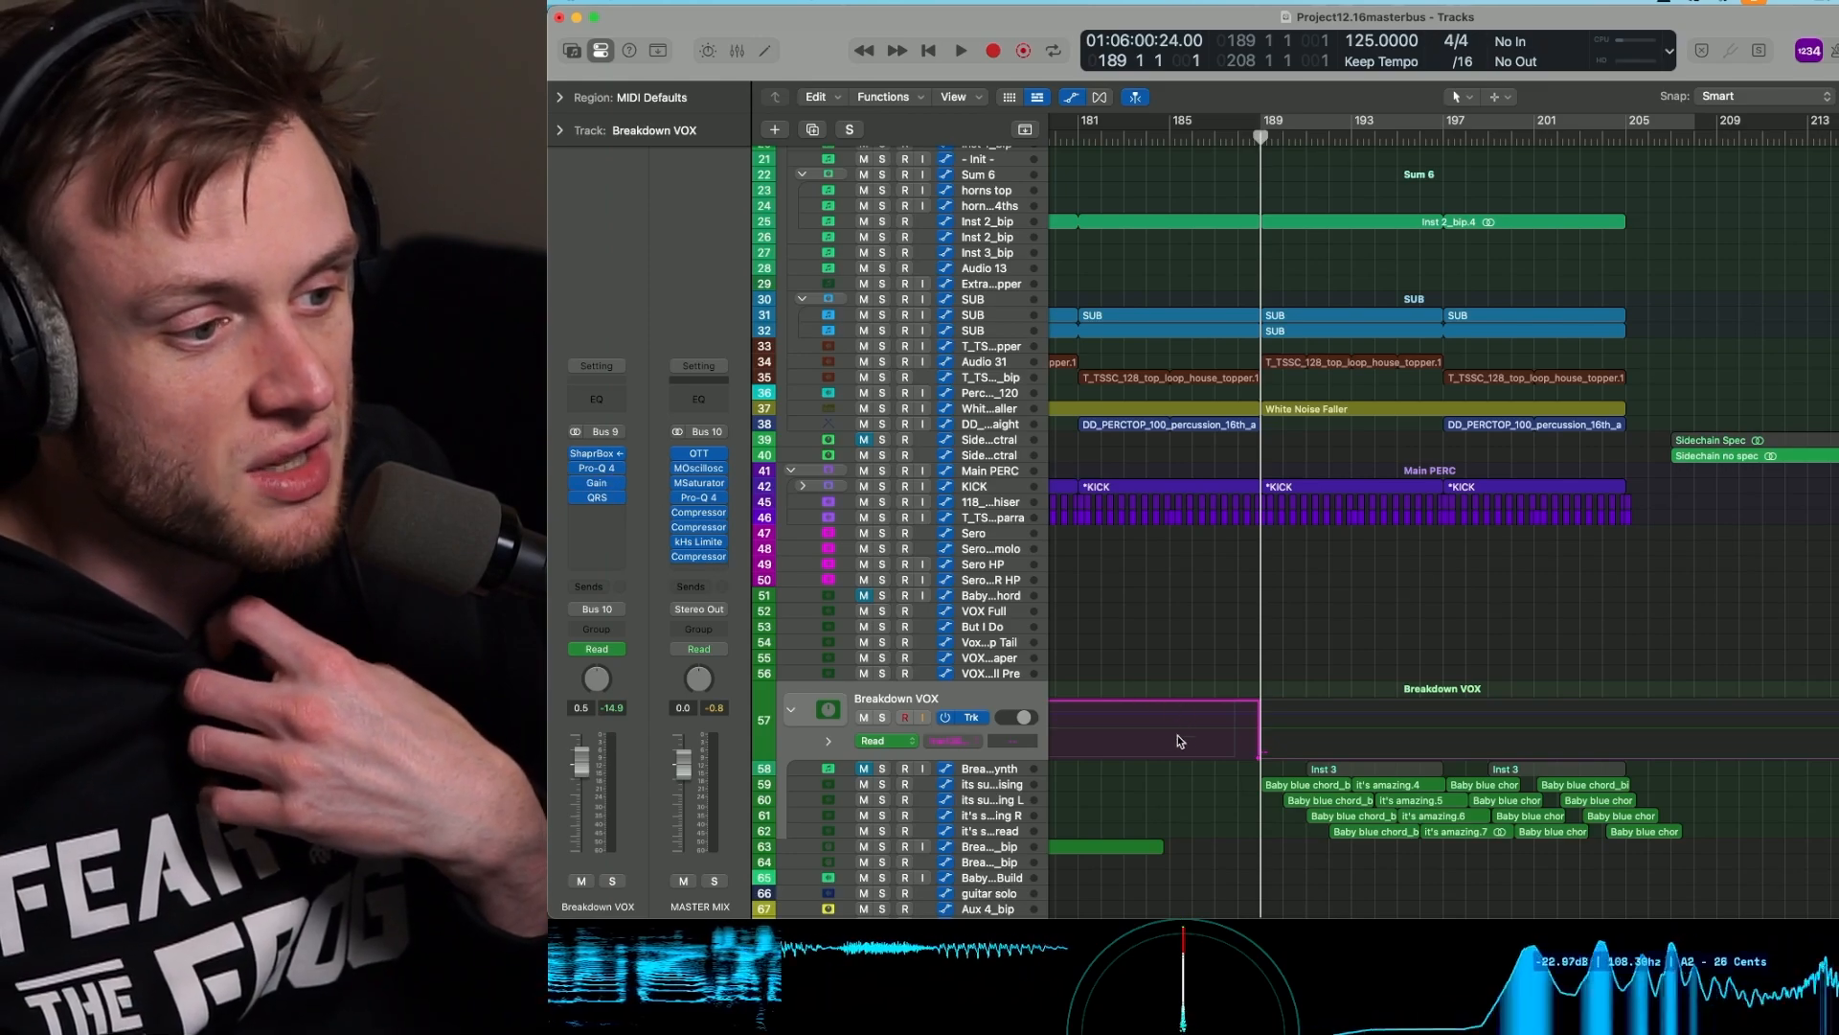
left_click(1276, 138)
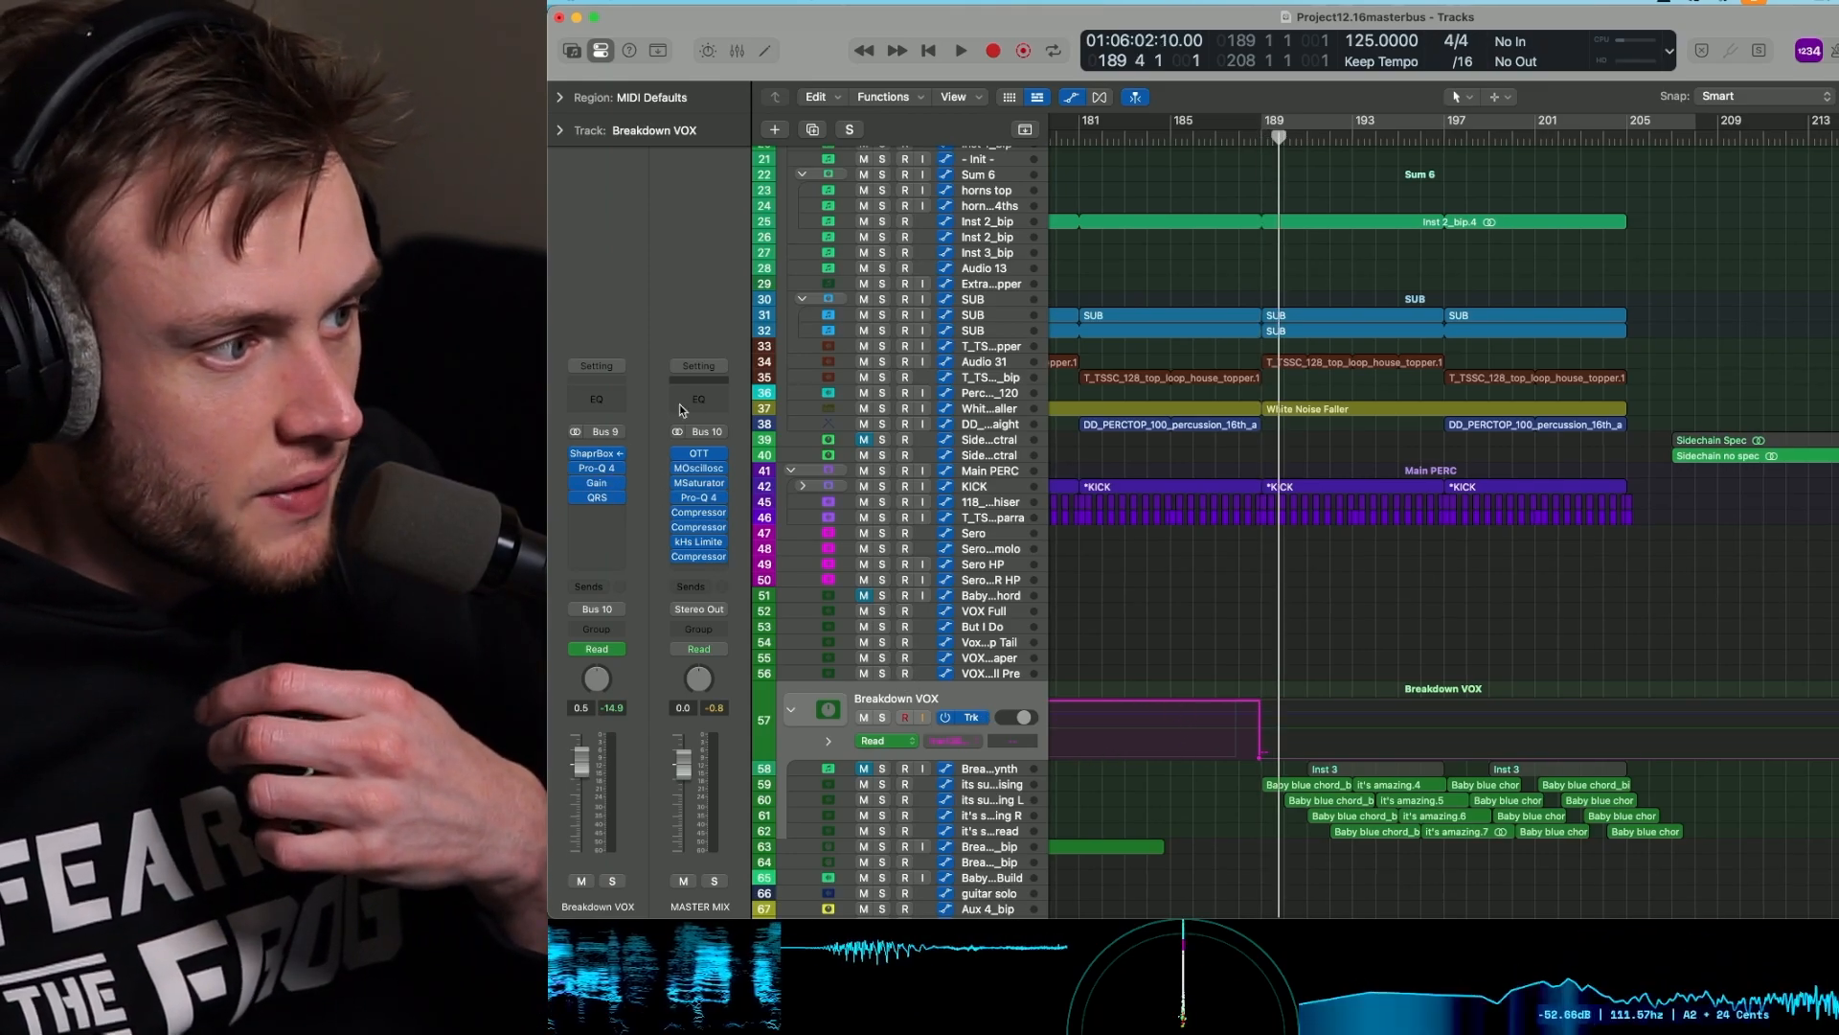
Inspect the ShaperBox 3 and Quantec Room Simulator plug-ins on Breakdown VOX at this position, closing each one.
left_click(599, 456)
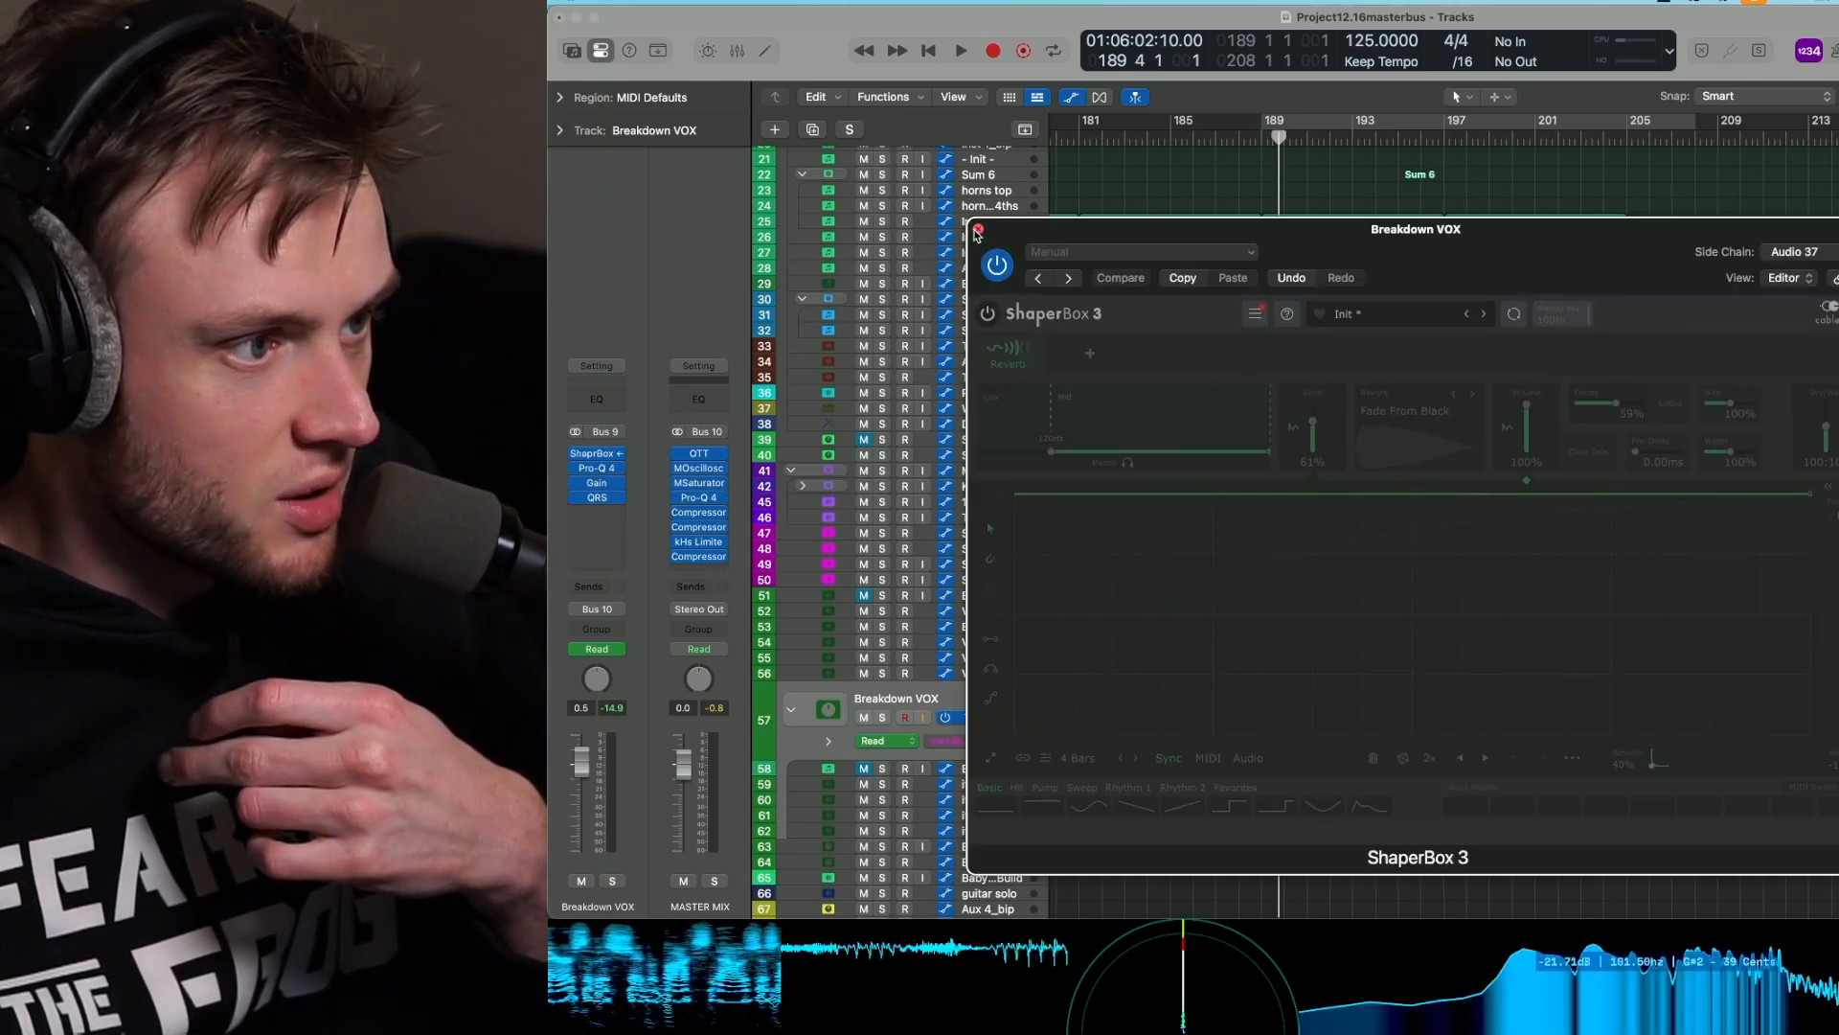
left_click(978, 230)
left_click(606, 500)
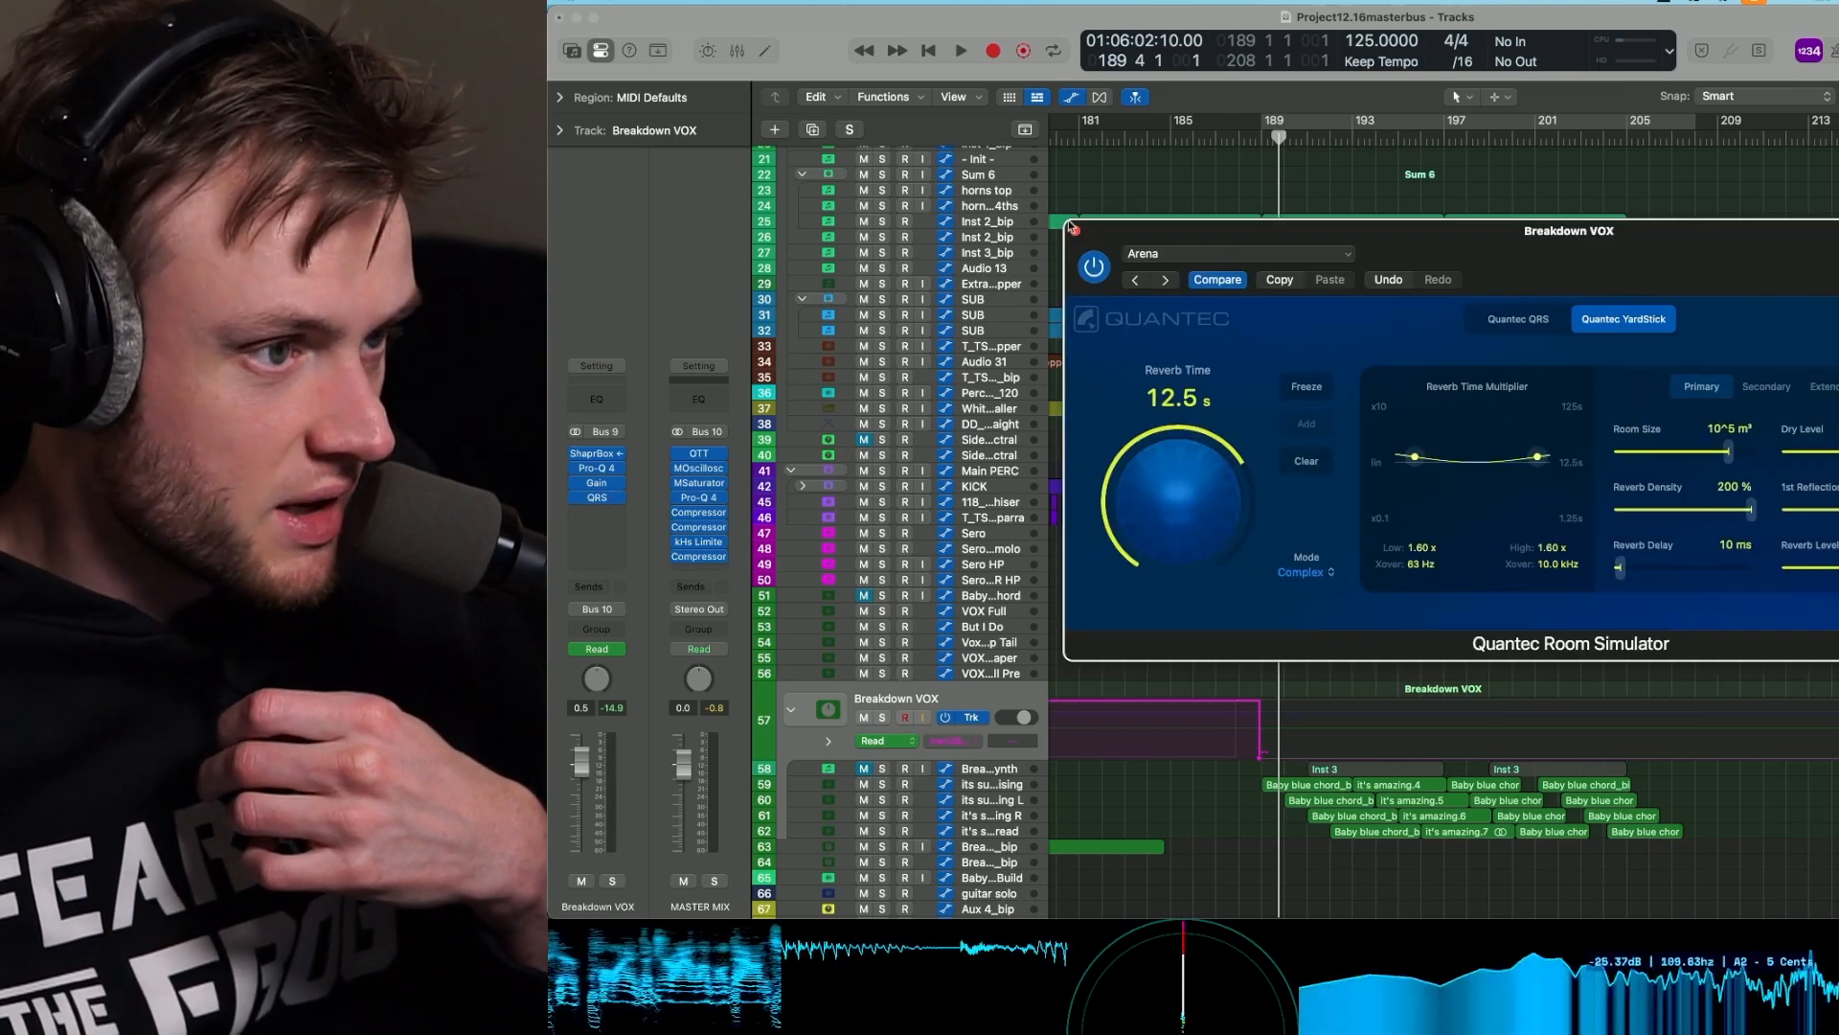
left_click(1072, 229)
Audition the Breakdown VOX track in solo from bar 189, and turn its solo off again.
key("s")
left_click(1260, 137)
key("space")
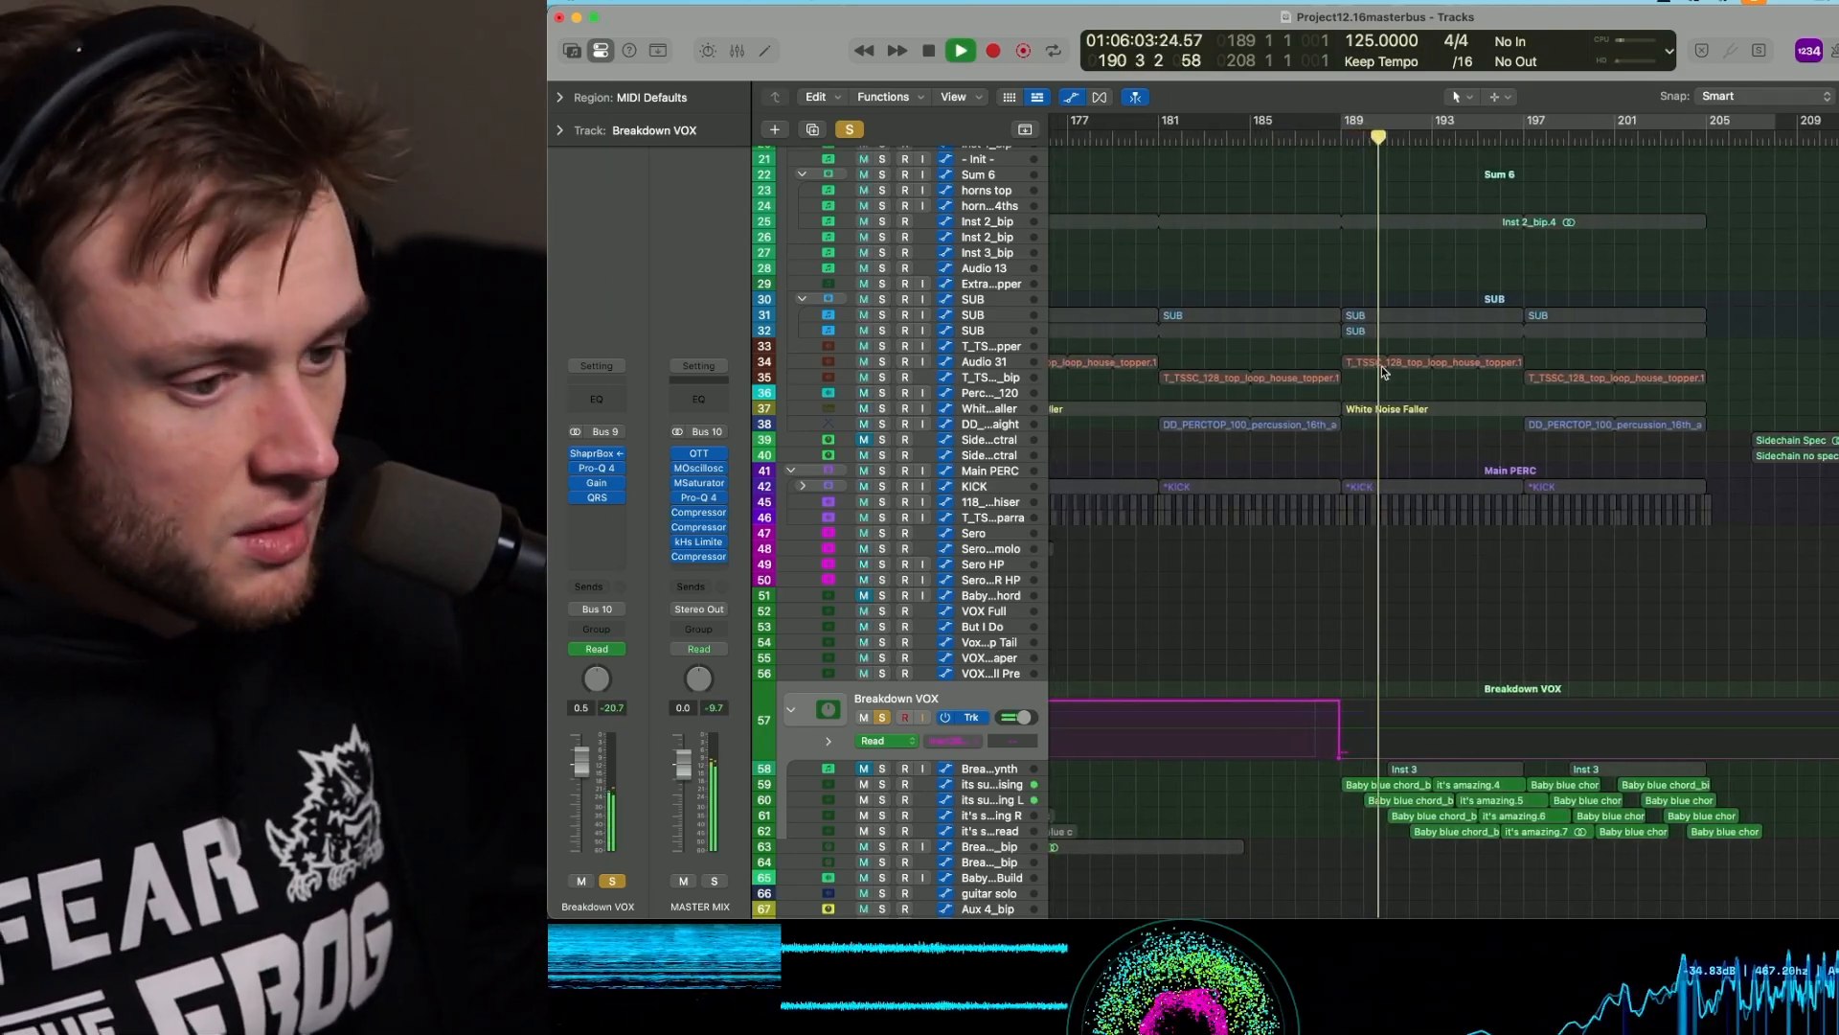
key("space")
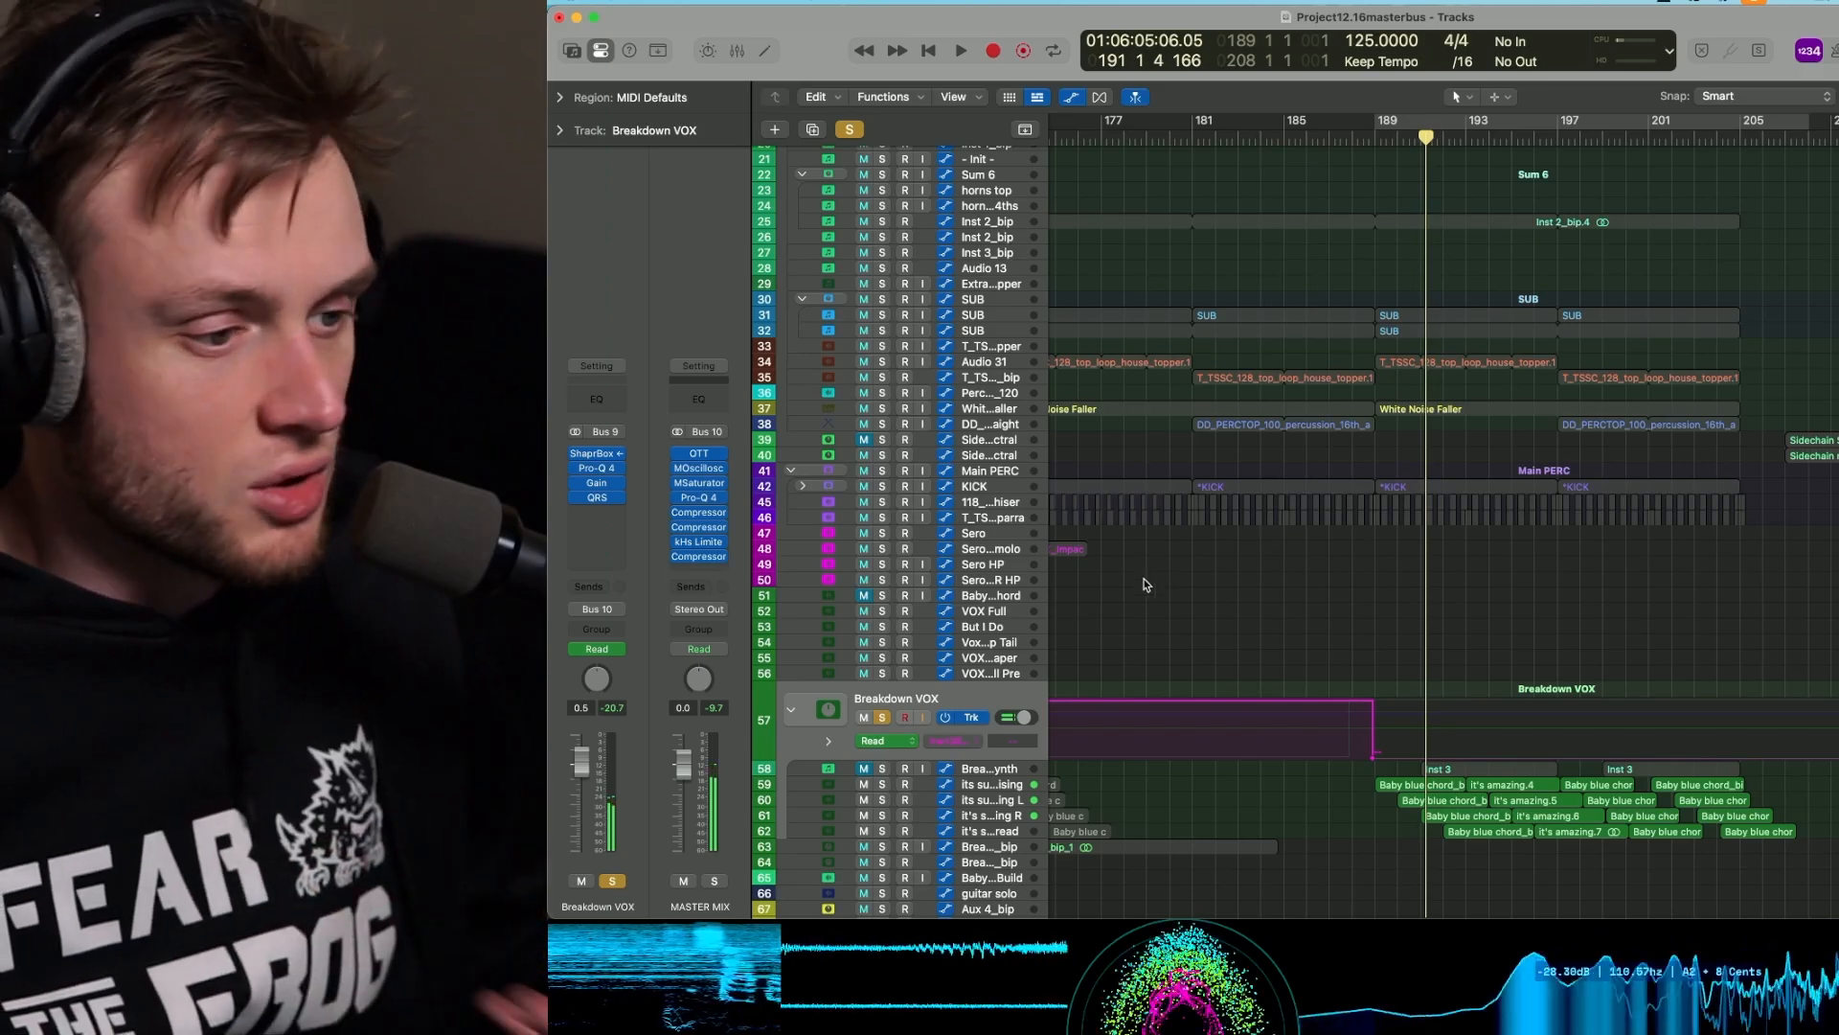
left_click(882, 718)
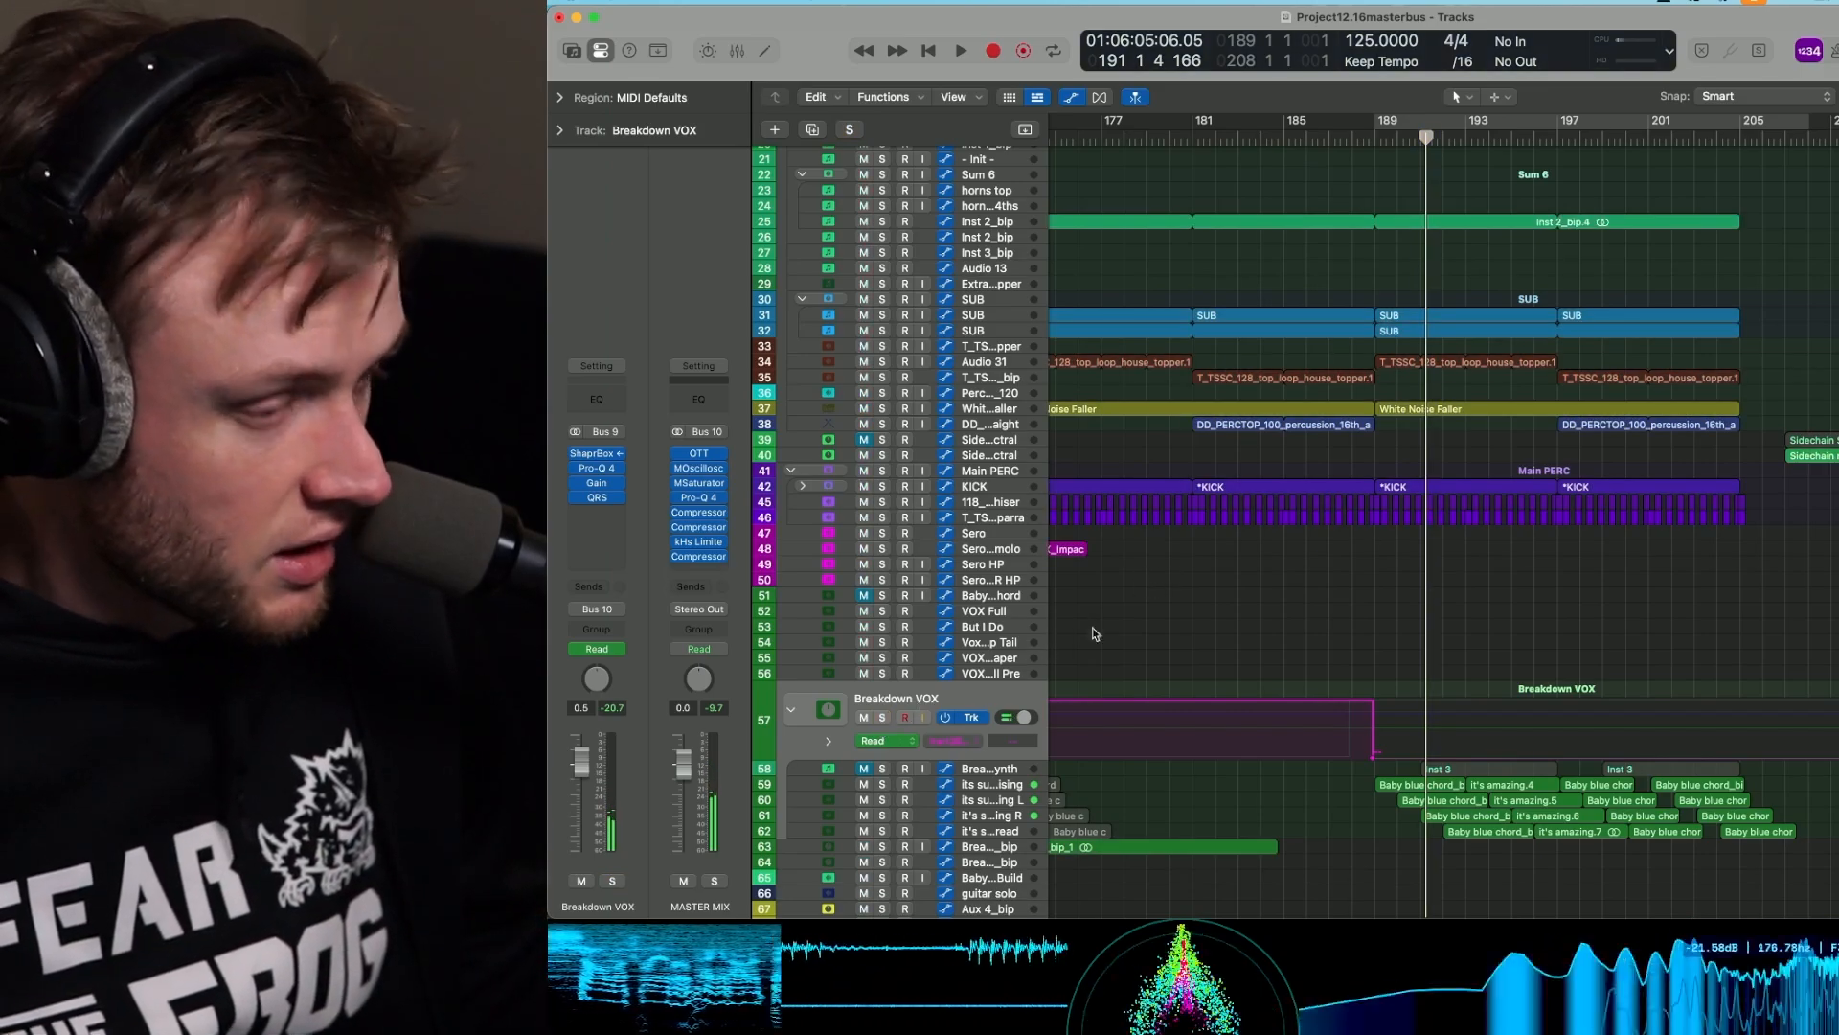
Solo the Audio 58 track that holds the guitar riff in the final section.
scroll(1427, 273, "left", 2)
scroll(1427, 273, "up", 3)
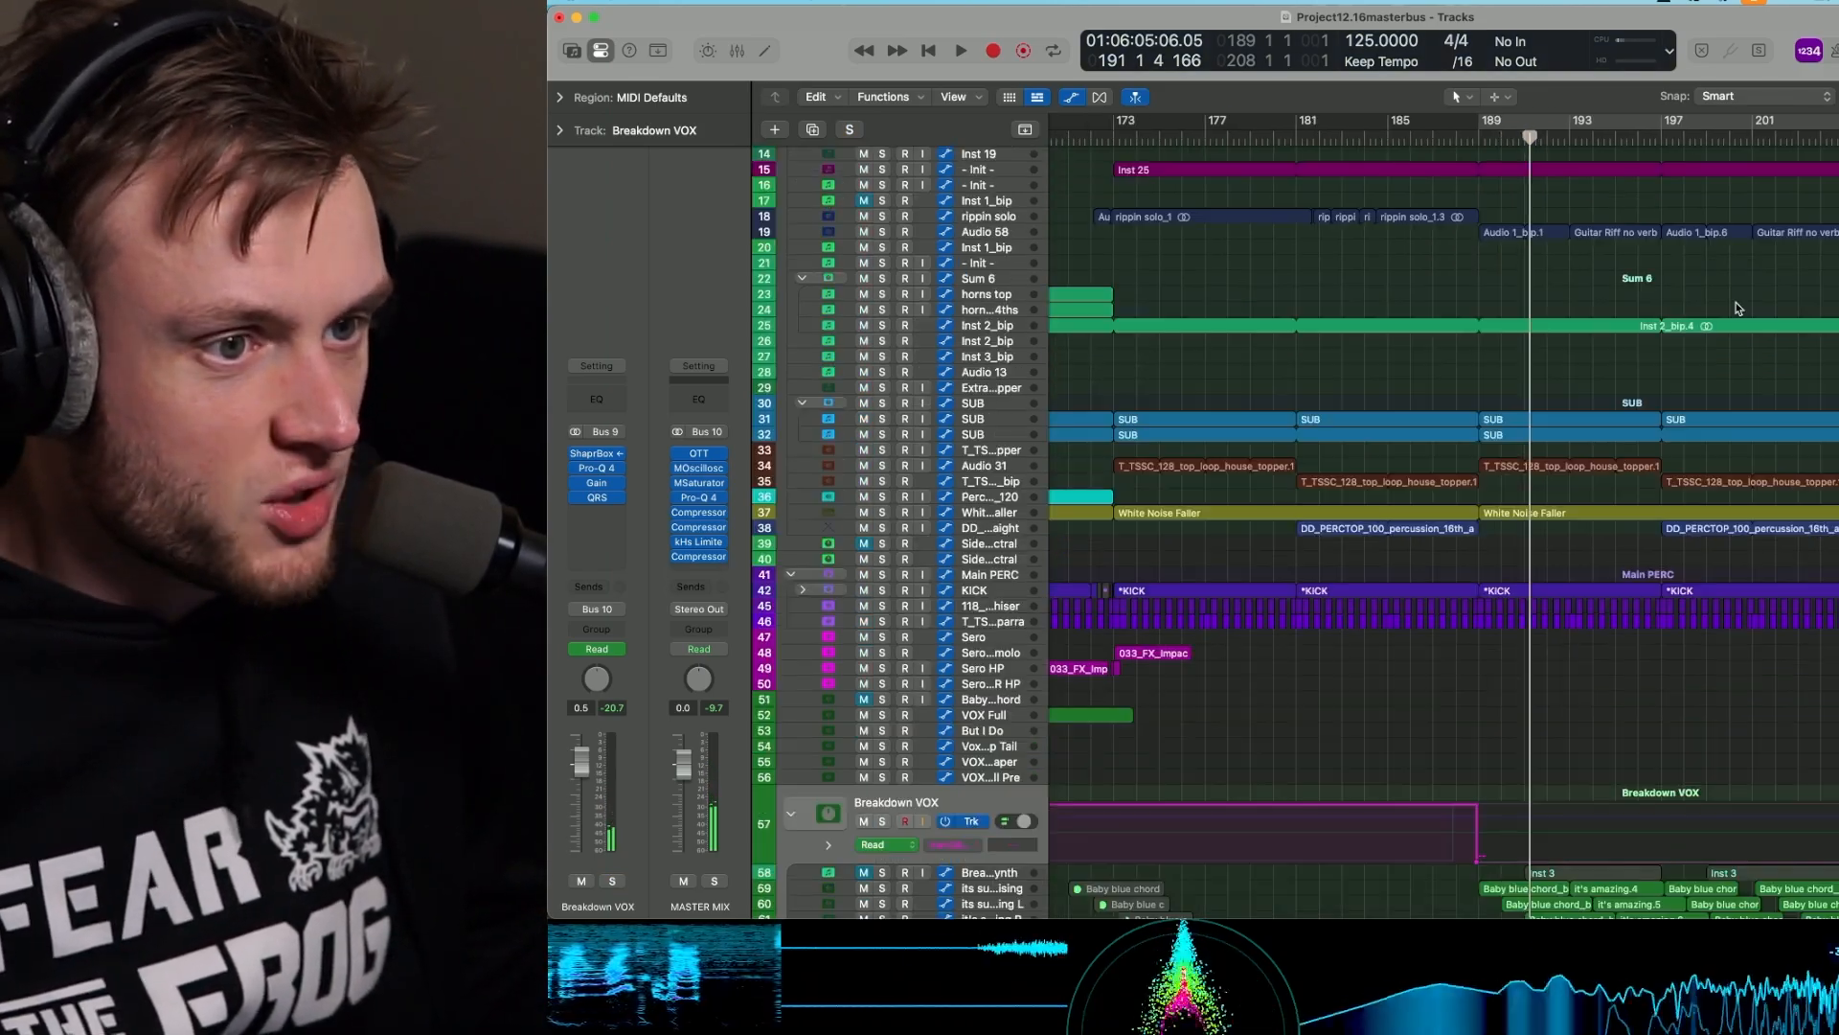
scroll(1485, 288, "right", 5)
scroll(1528, 305, "up", 2)
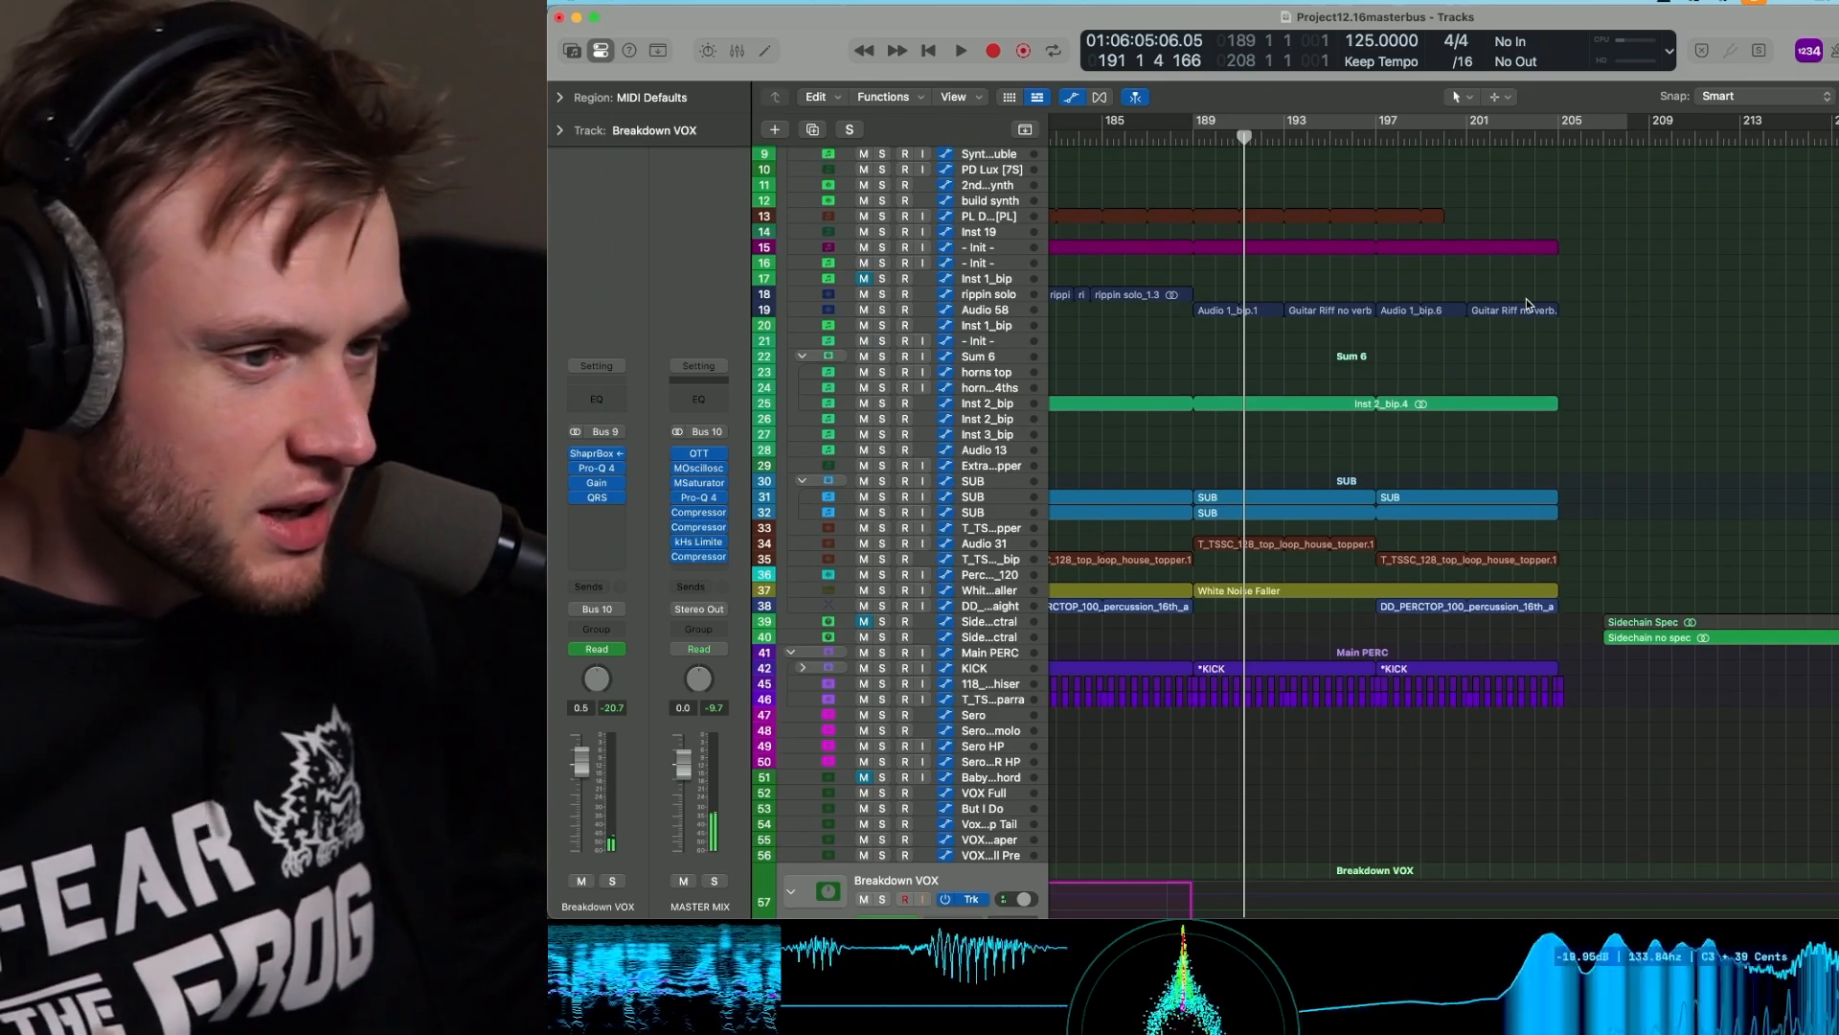
left_click(883, 310)
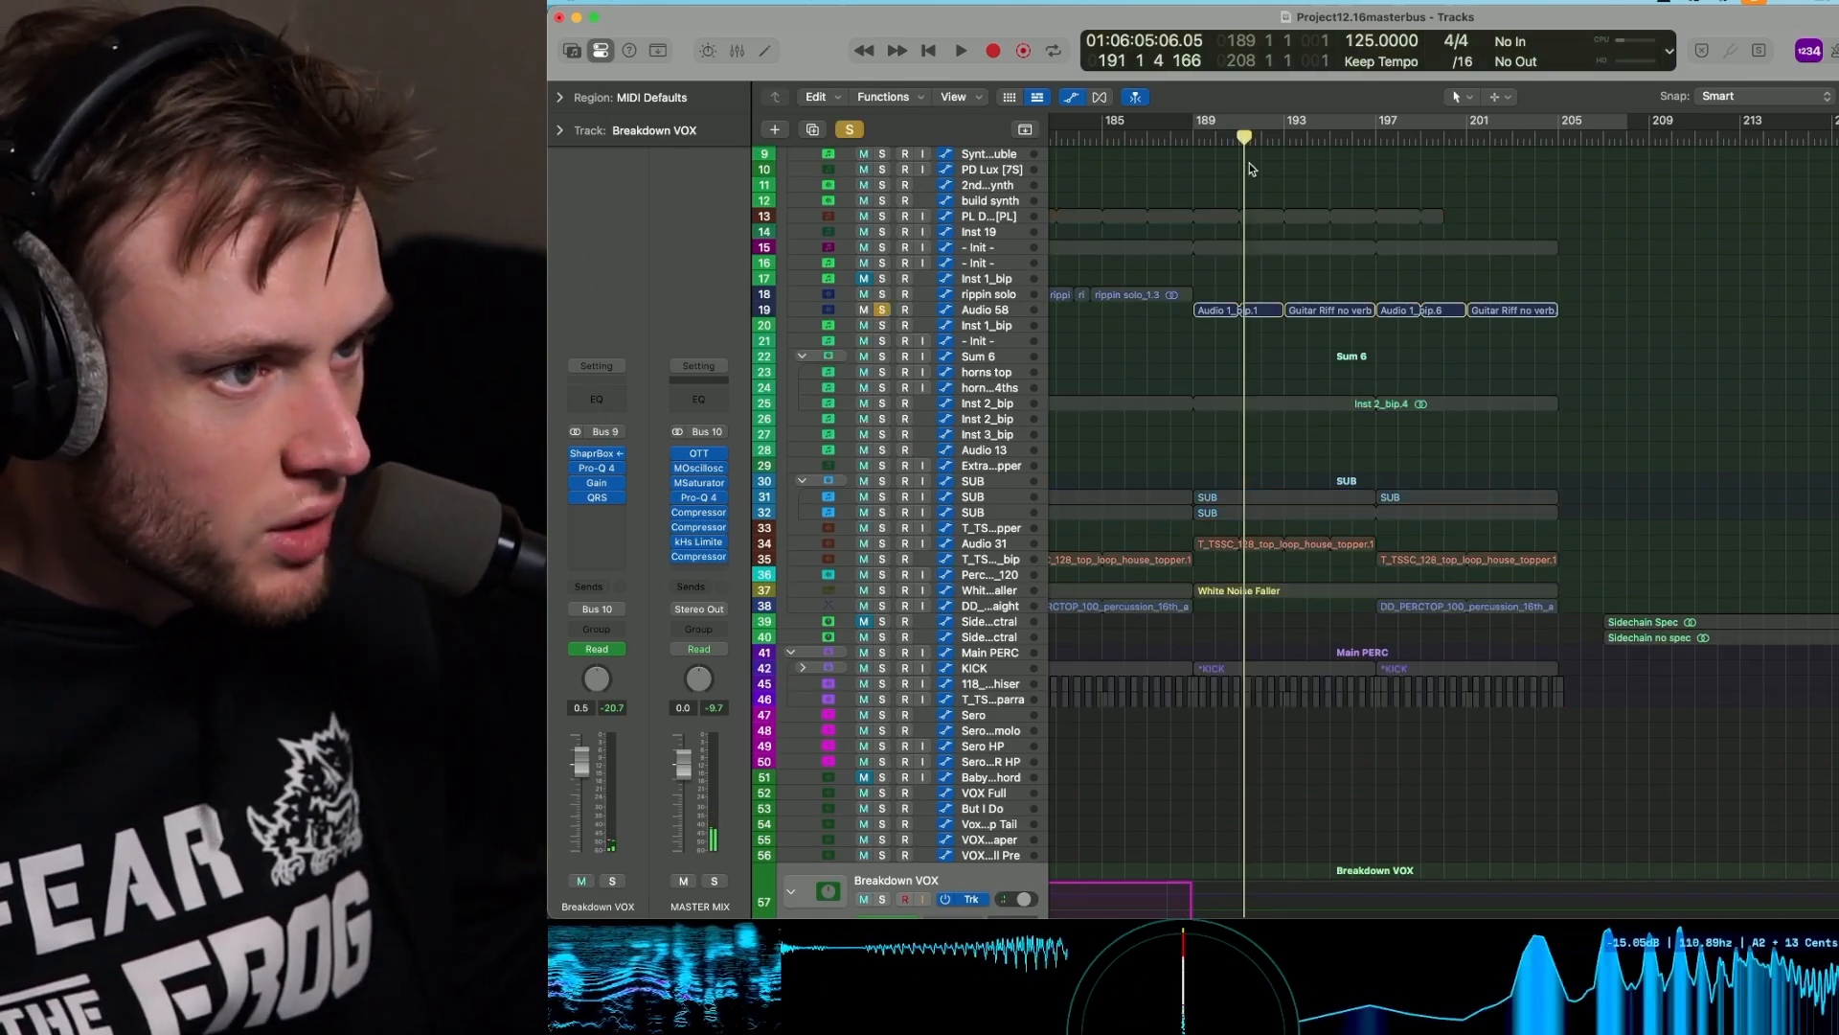
Bring up the SPAN analyzer on Stereo Out and play the soloed guitar riff to inspect its spectrum.
key("v")
left_click_drag(1582, 84, 1770, 160)
key("space")
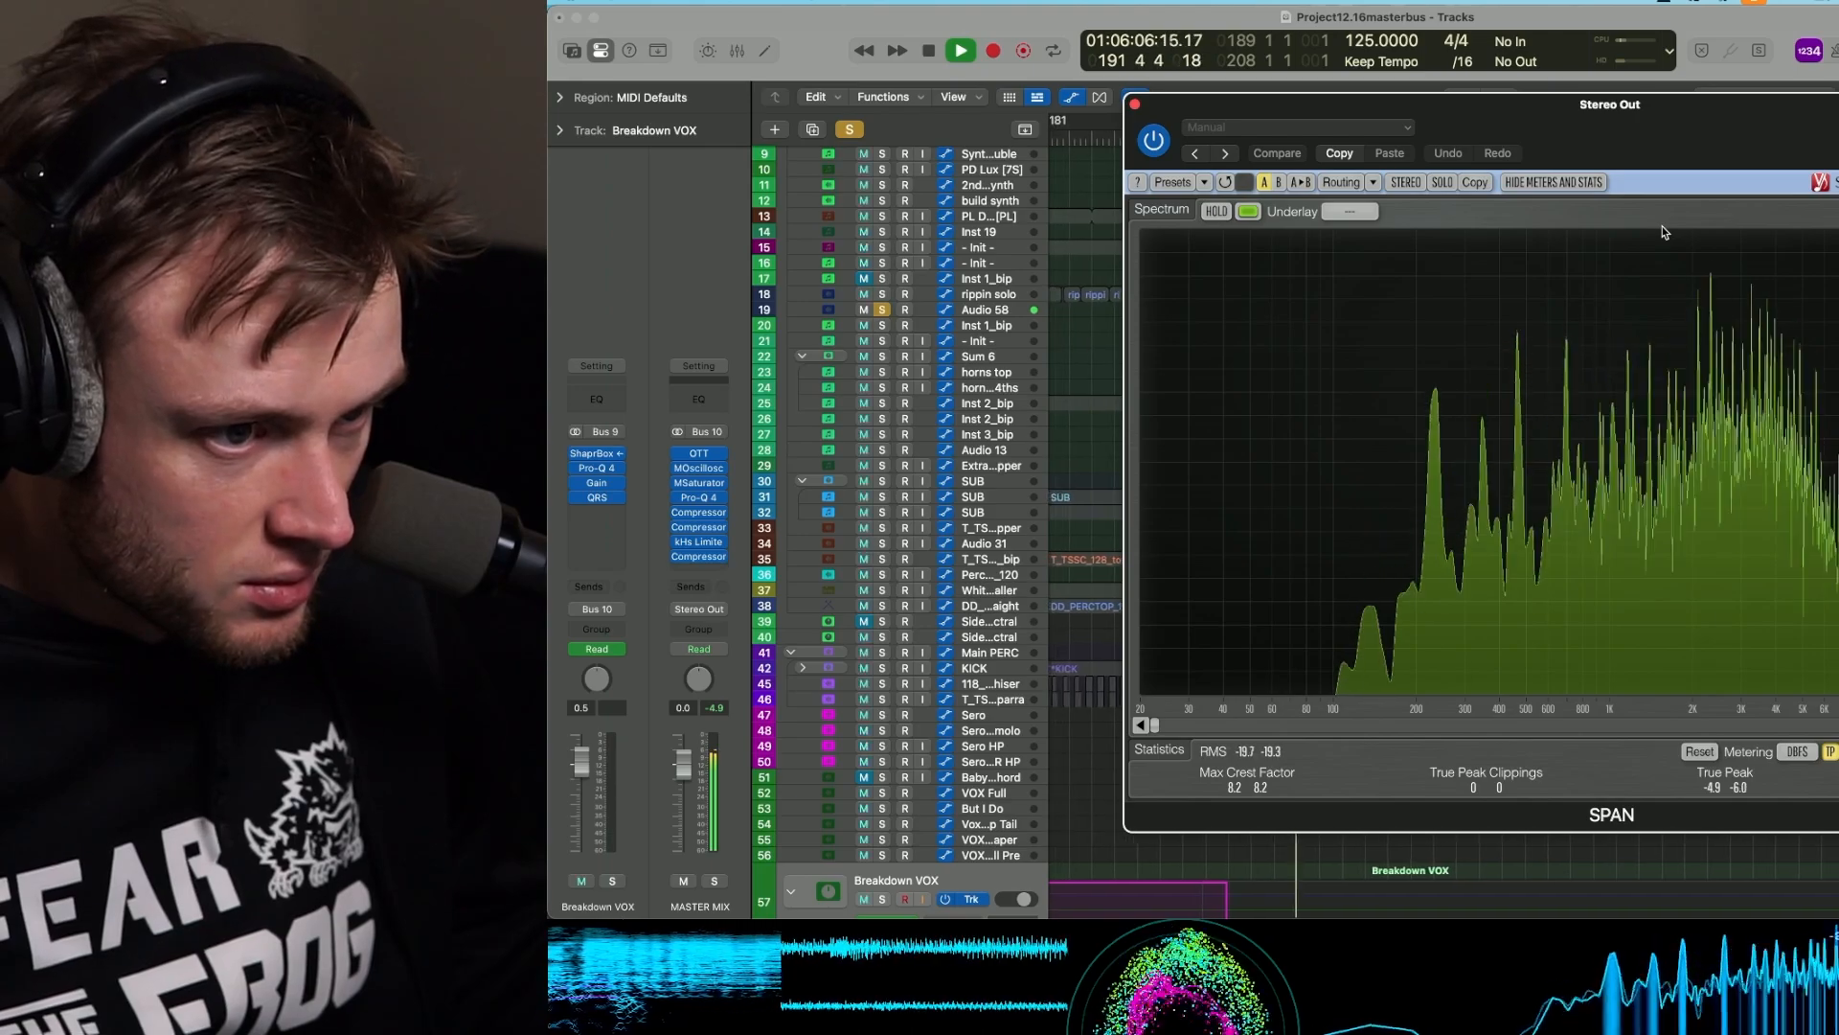
key("space")
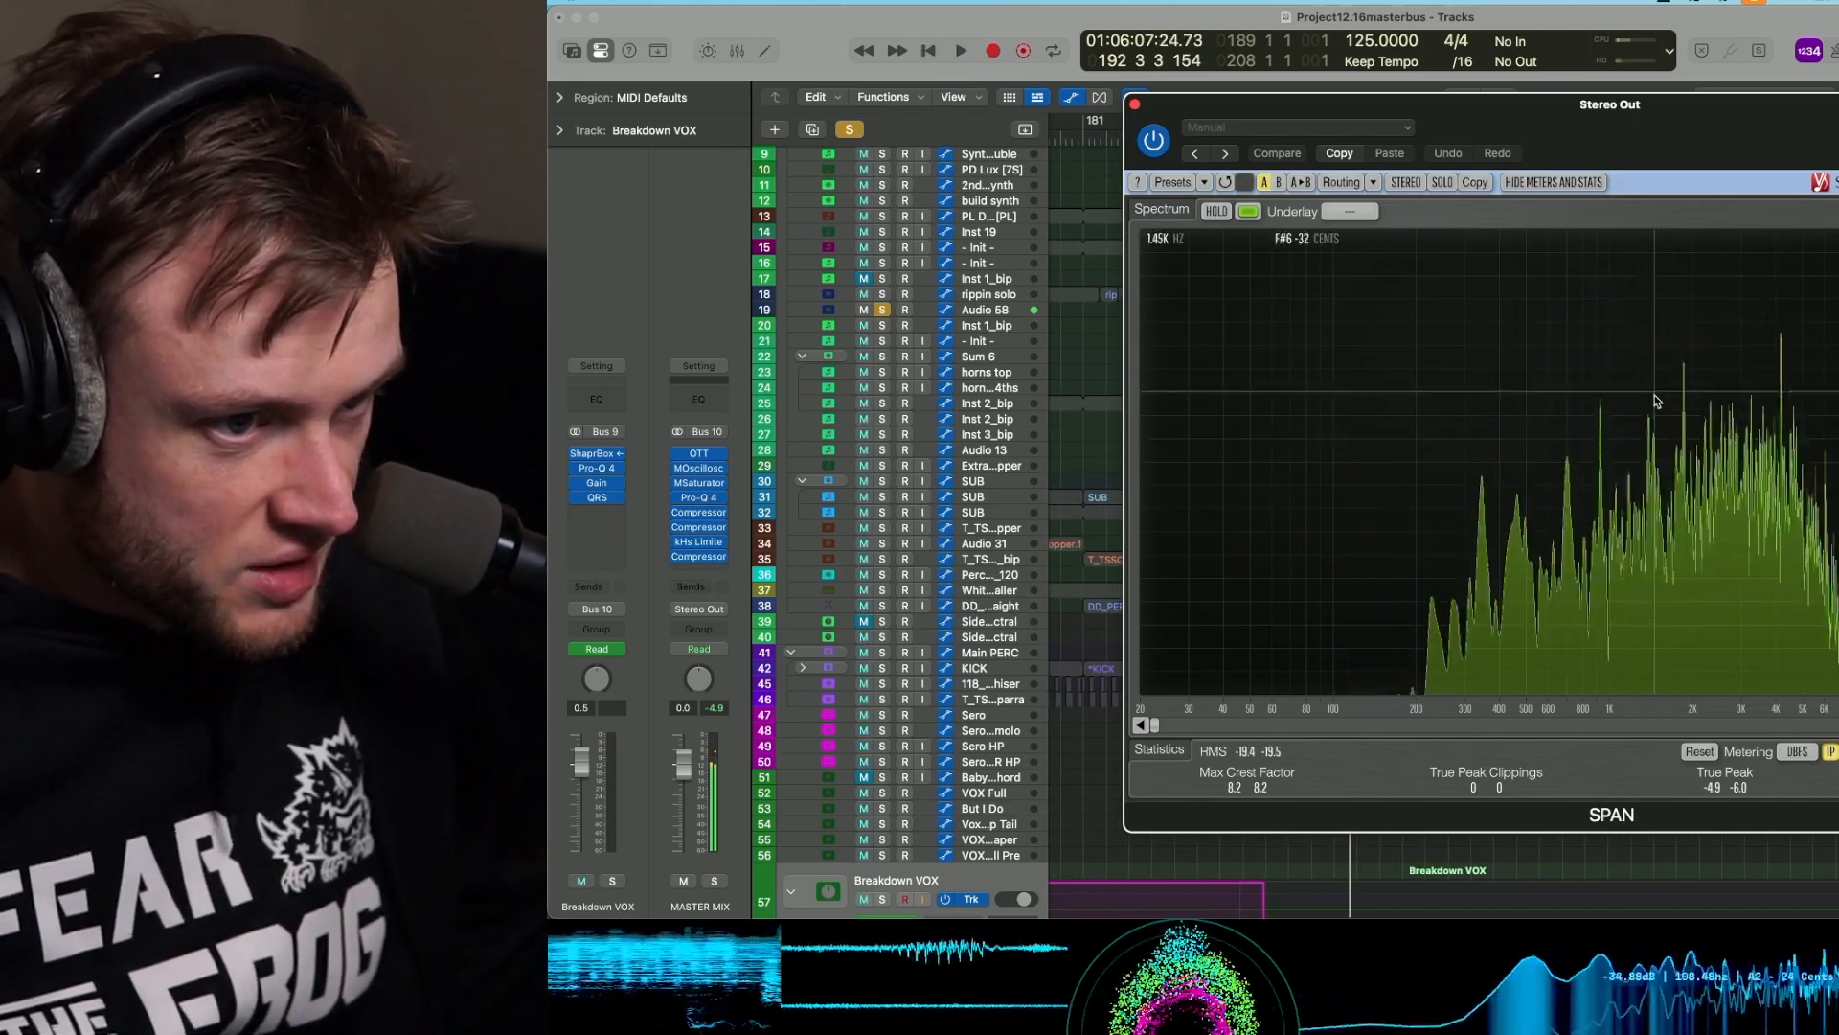
Switch the solo from Audio 58 to Breakdown VOX, examine its spectrum in SPAN from bar 189, and close the analyzer.
left_click_drag(1529, 114, 1788, 114)
left_click(1273, 134)
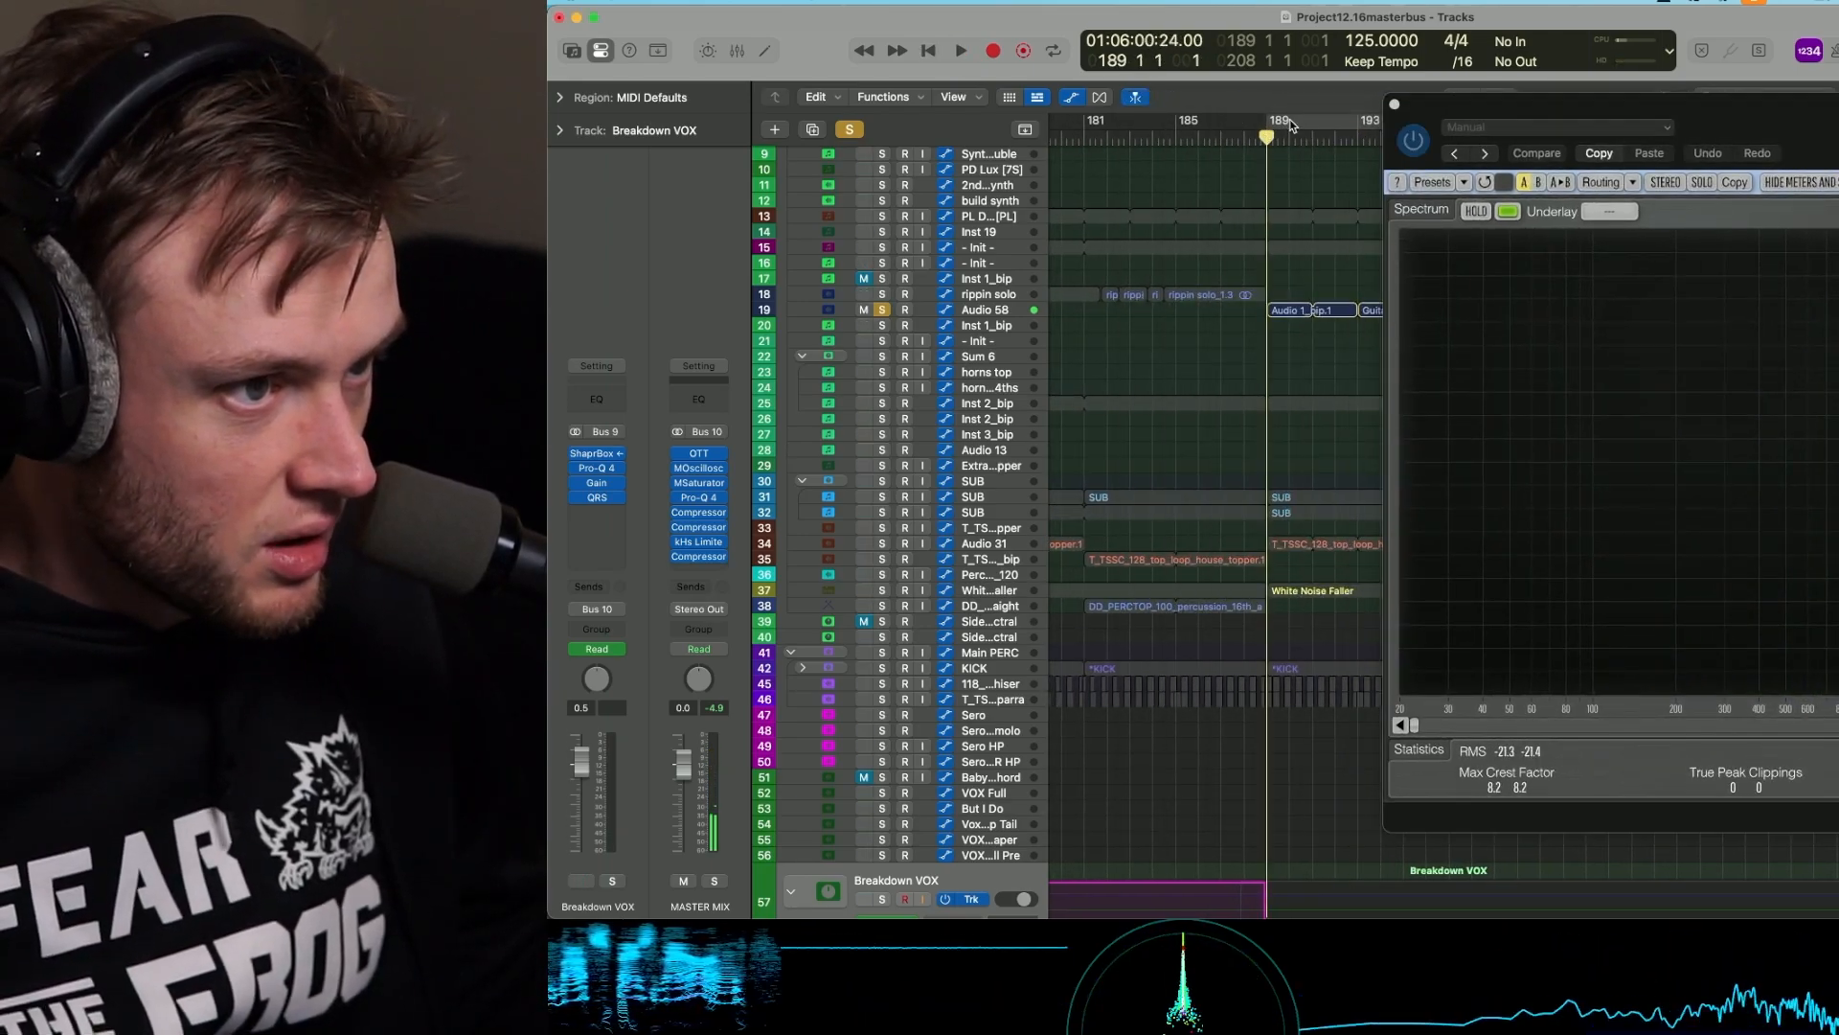
left_click(882, 309)
key("space")
left_click_drag(1782, 101, 1421, 102)
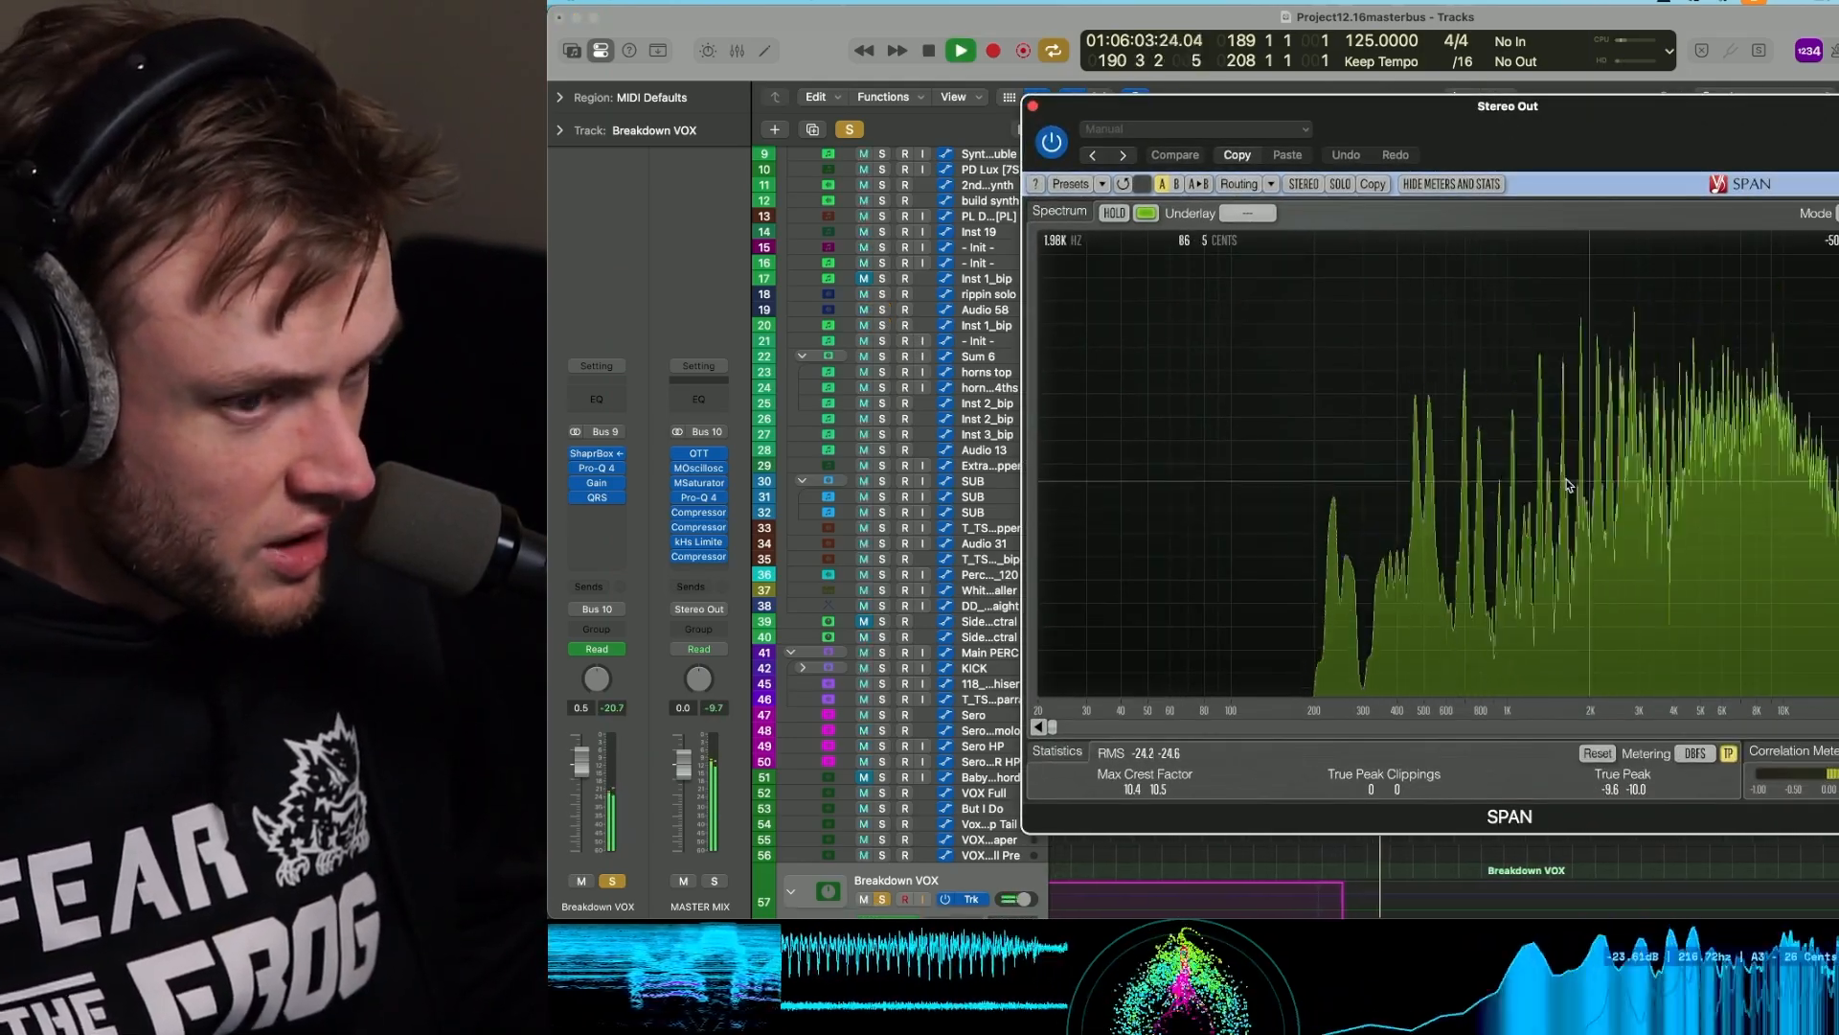
key("space")
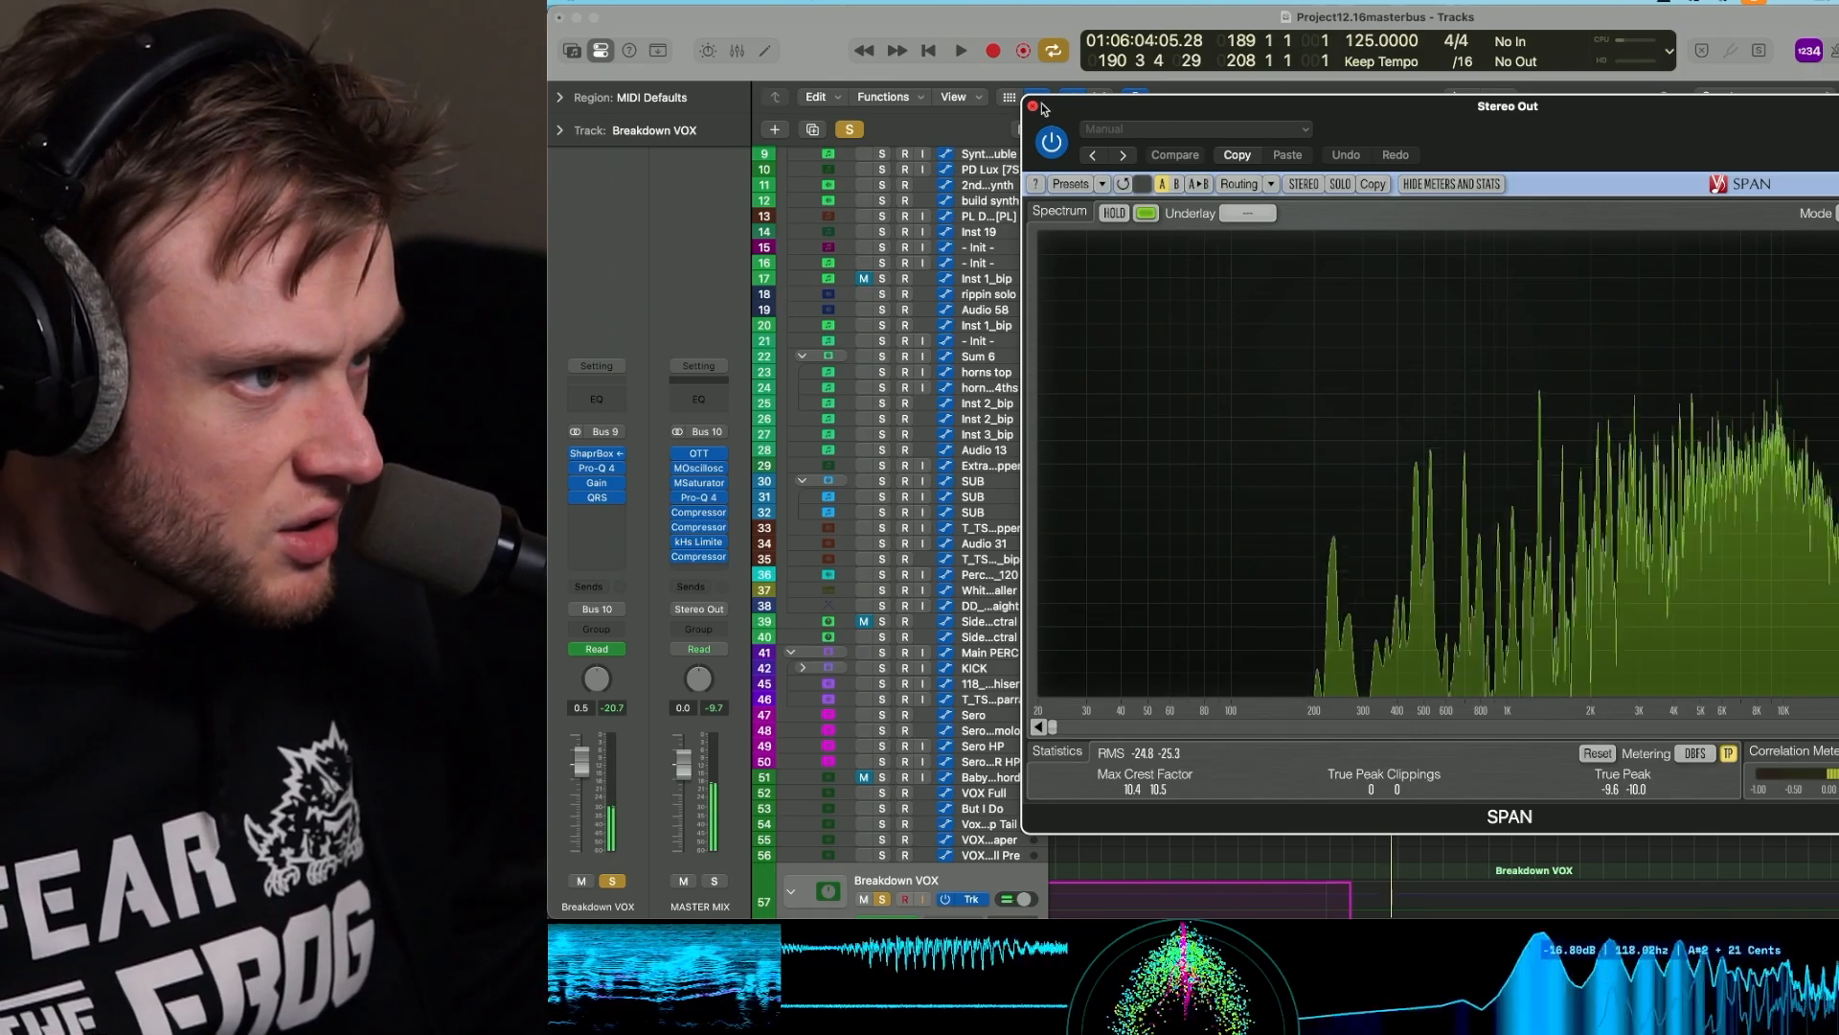
left_click(1034, 106)
Solo the Audio 58 guitar riff together with Breakdown VOX and play both from bar 189.
key("space")
key("space")
left_click(882, 310)
left_click(882, 295)
key("space")
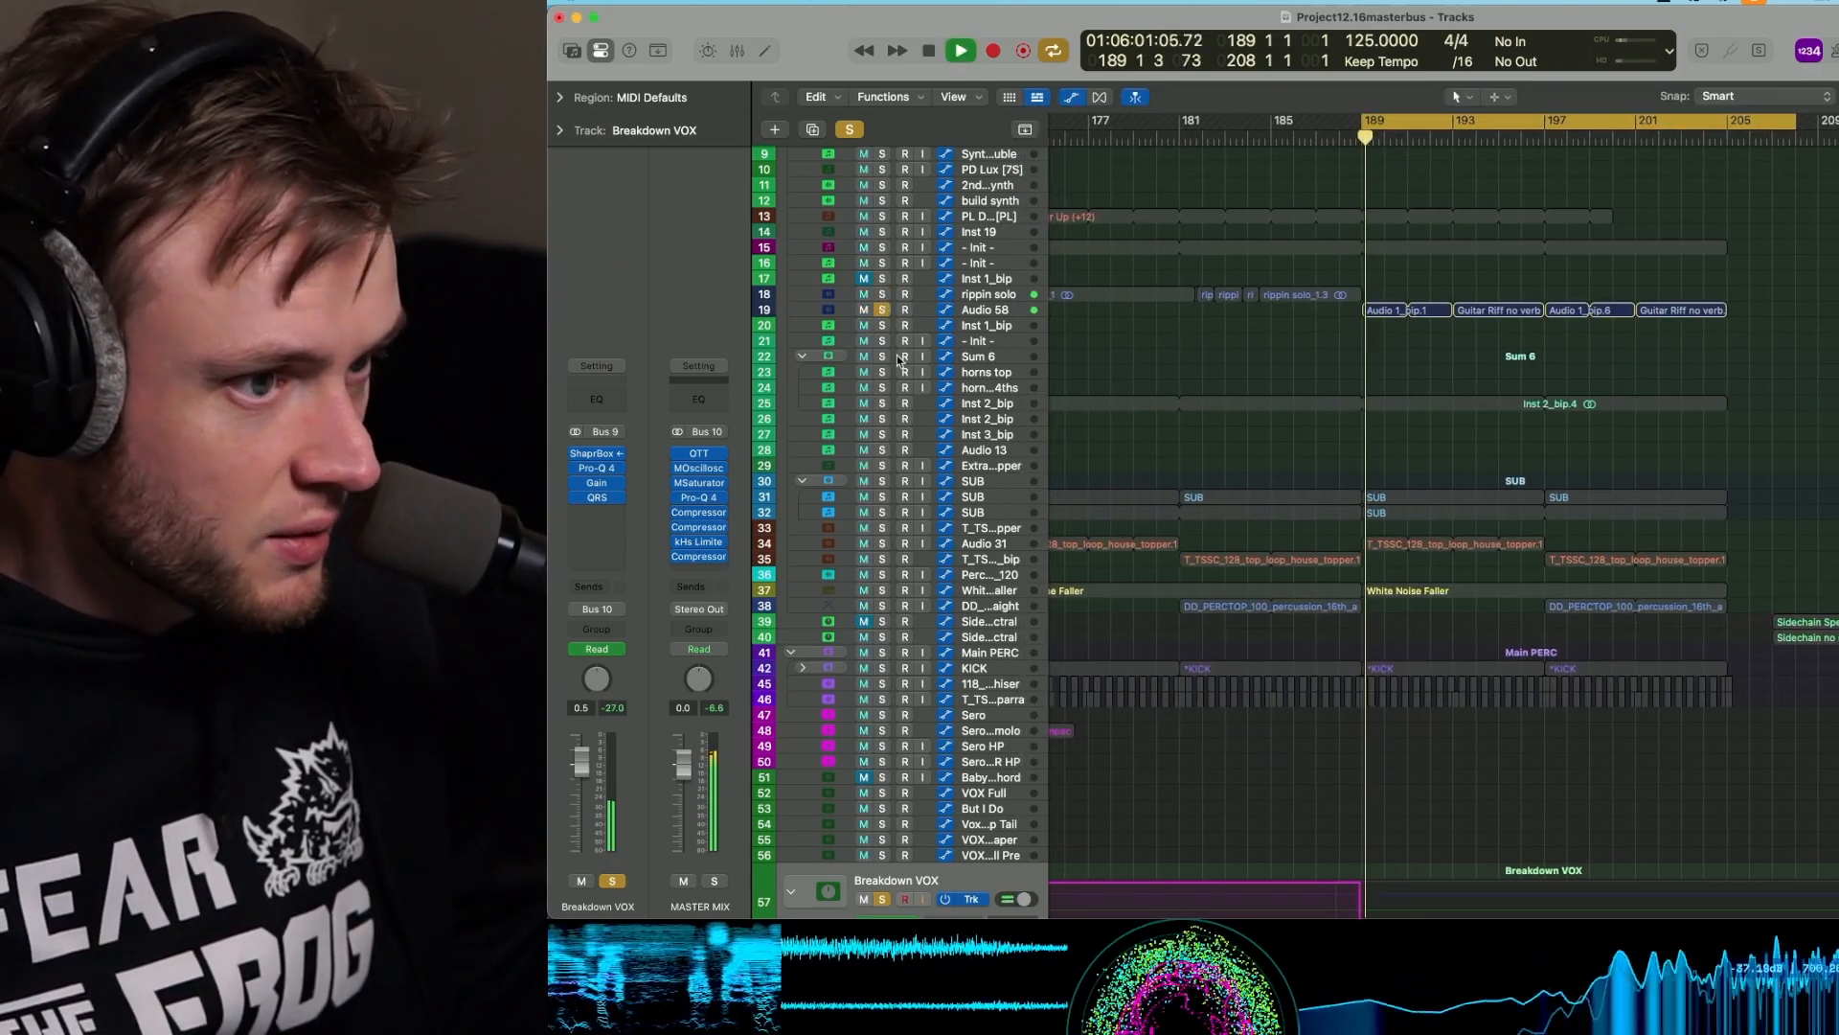
Select the Sidechain track and compare playback with its second Pro-Q 4 bypassed and enabled.
scroll(898, 359, "up", 3)
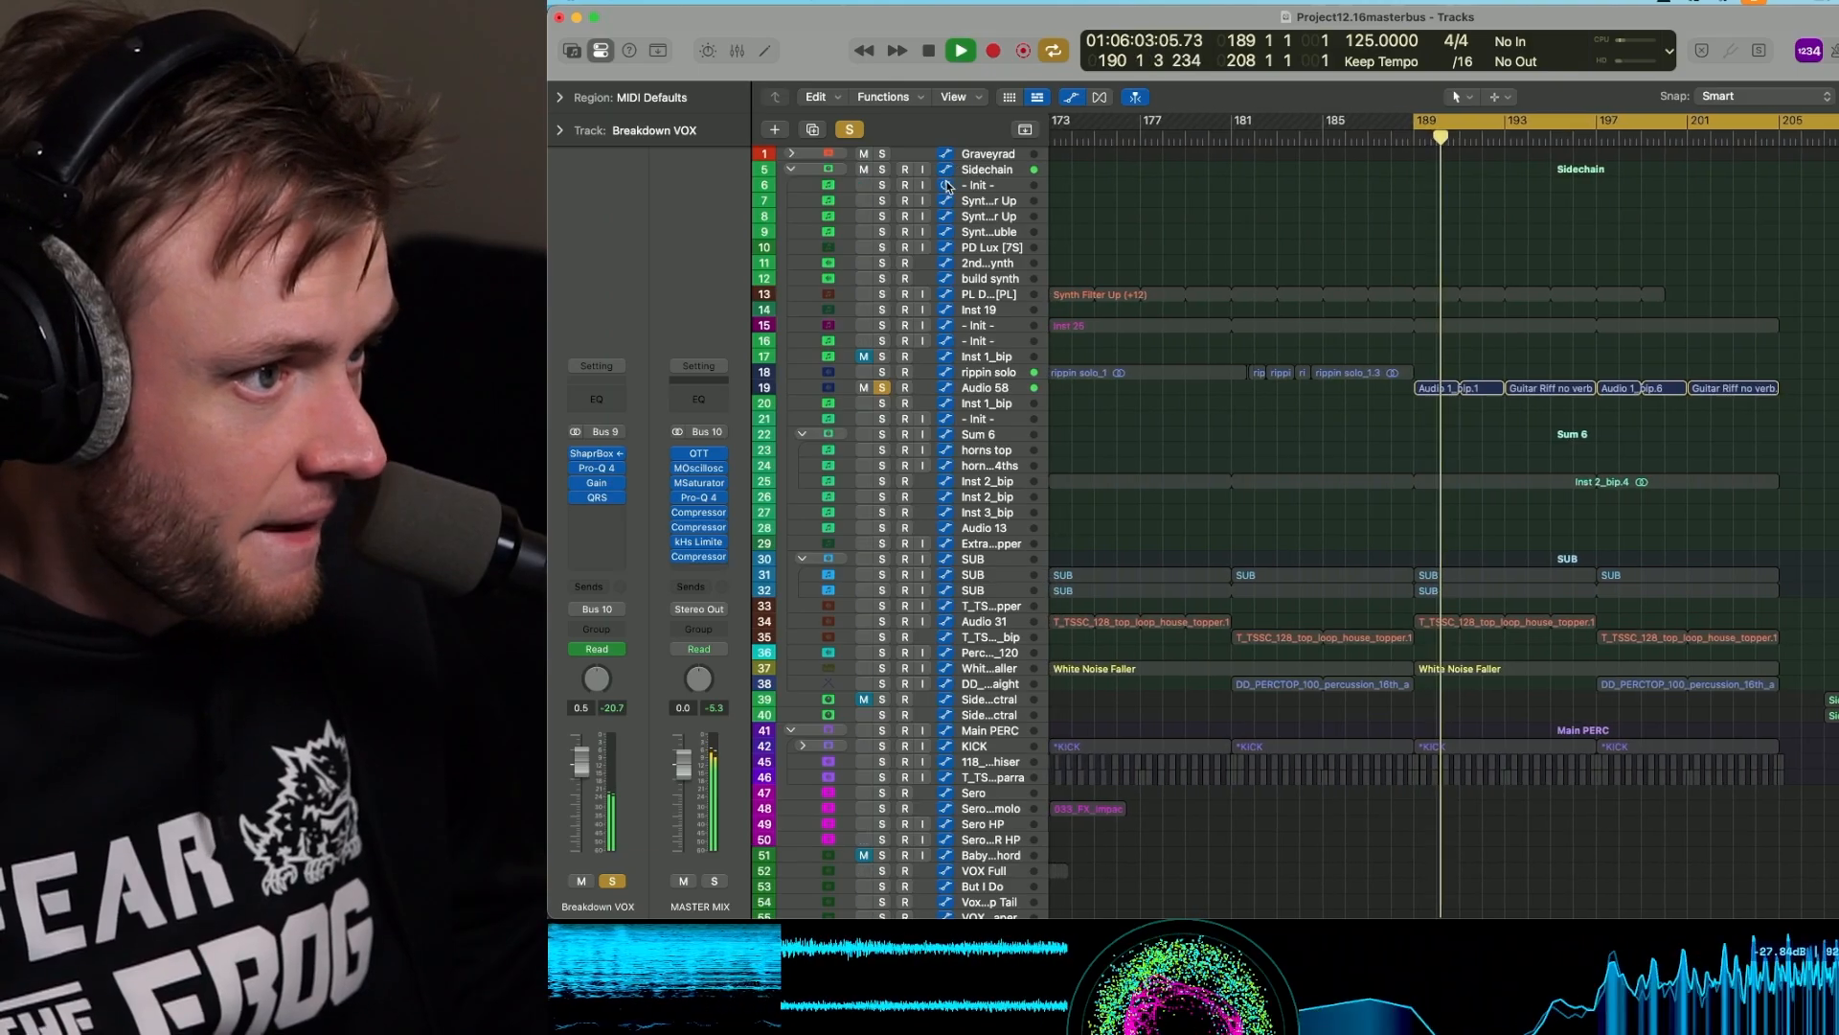
left_click(985, 170)
left_click(576, 483)
key("space")
key("space")
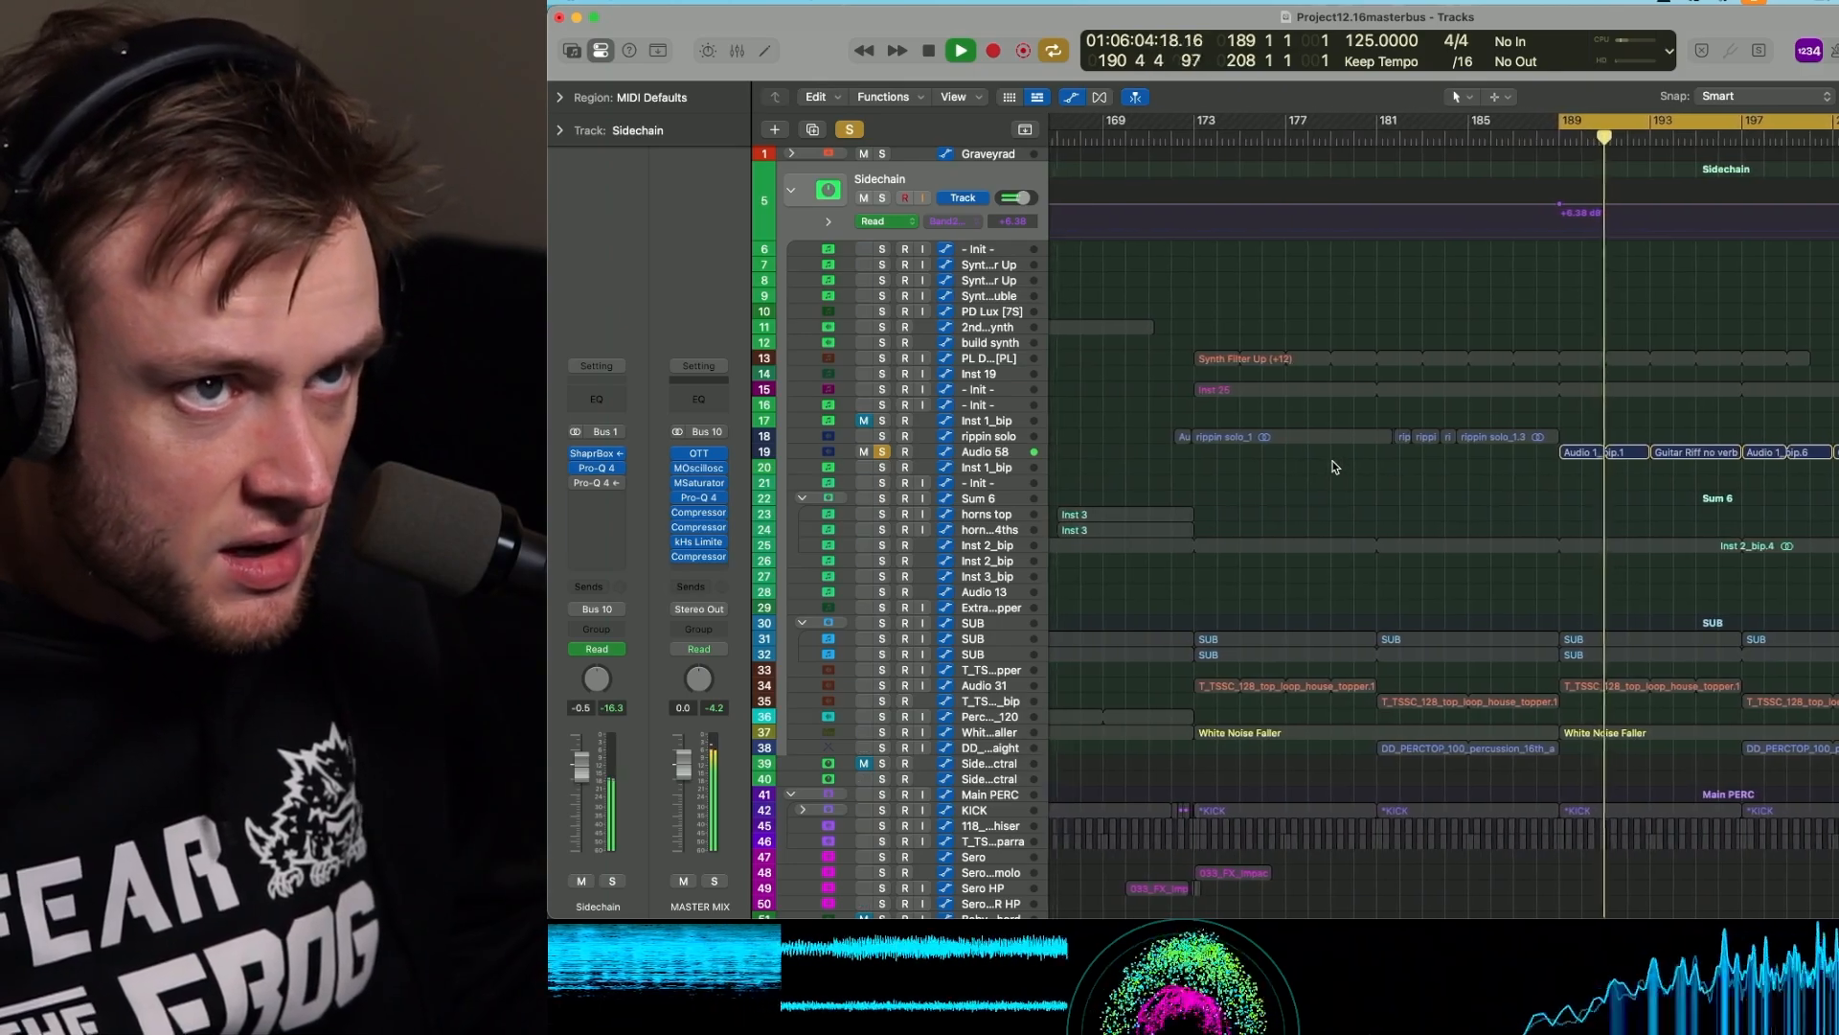
key("space")
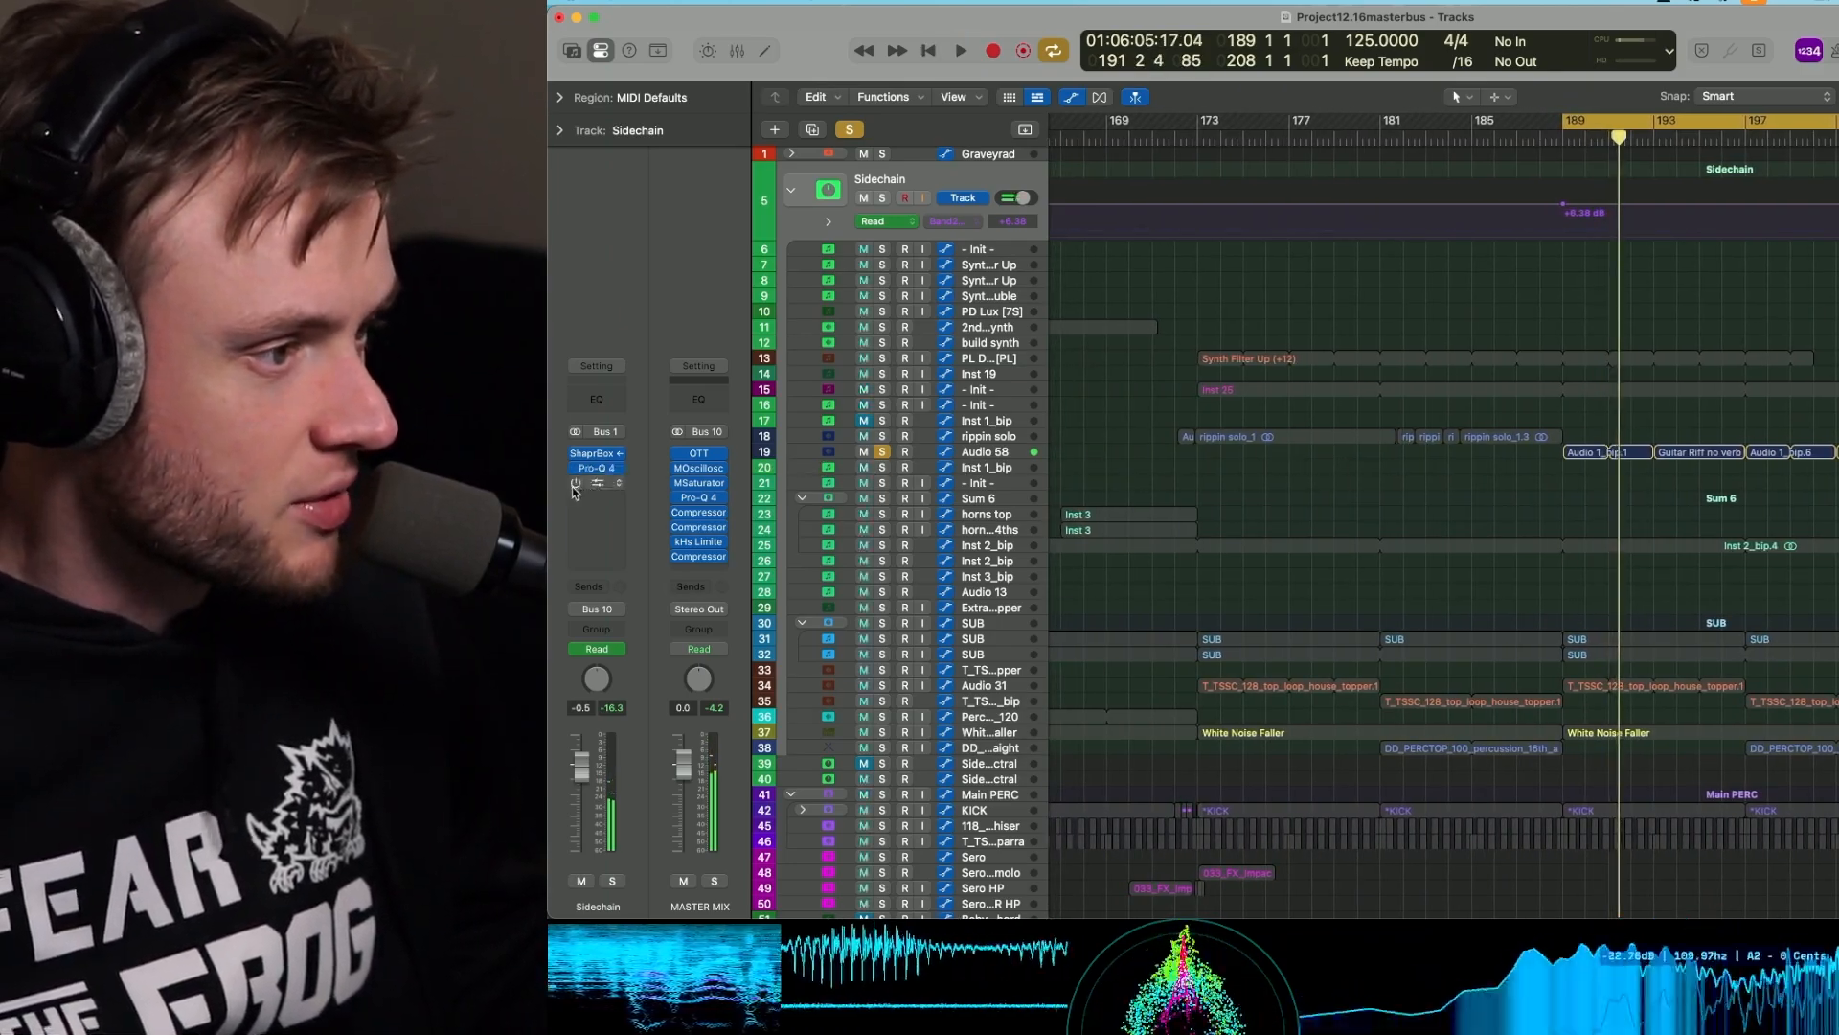
key("space")
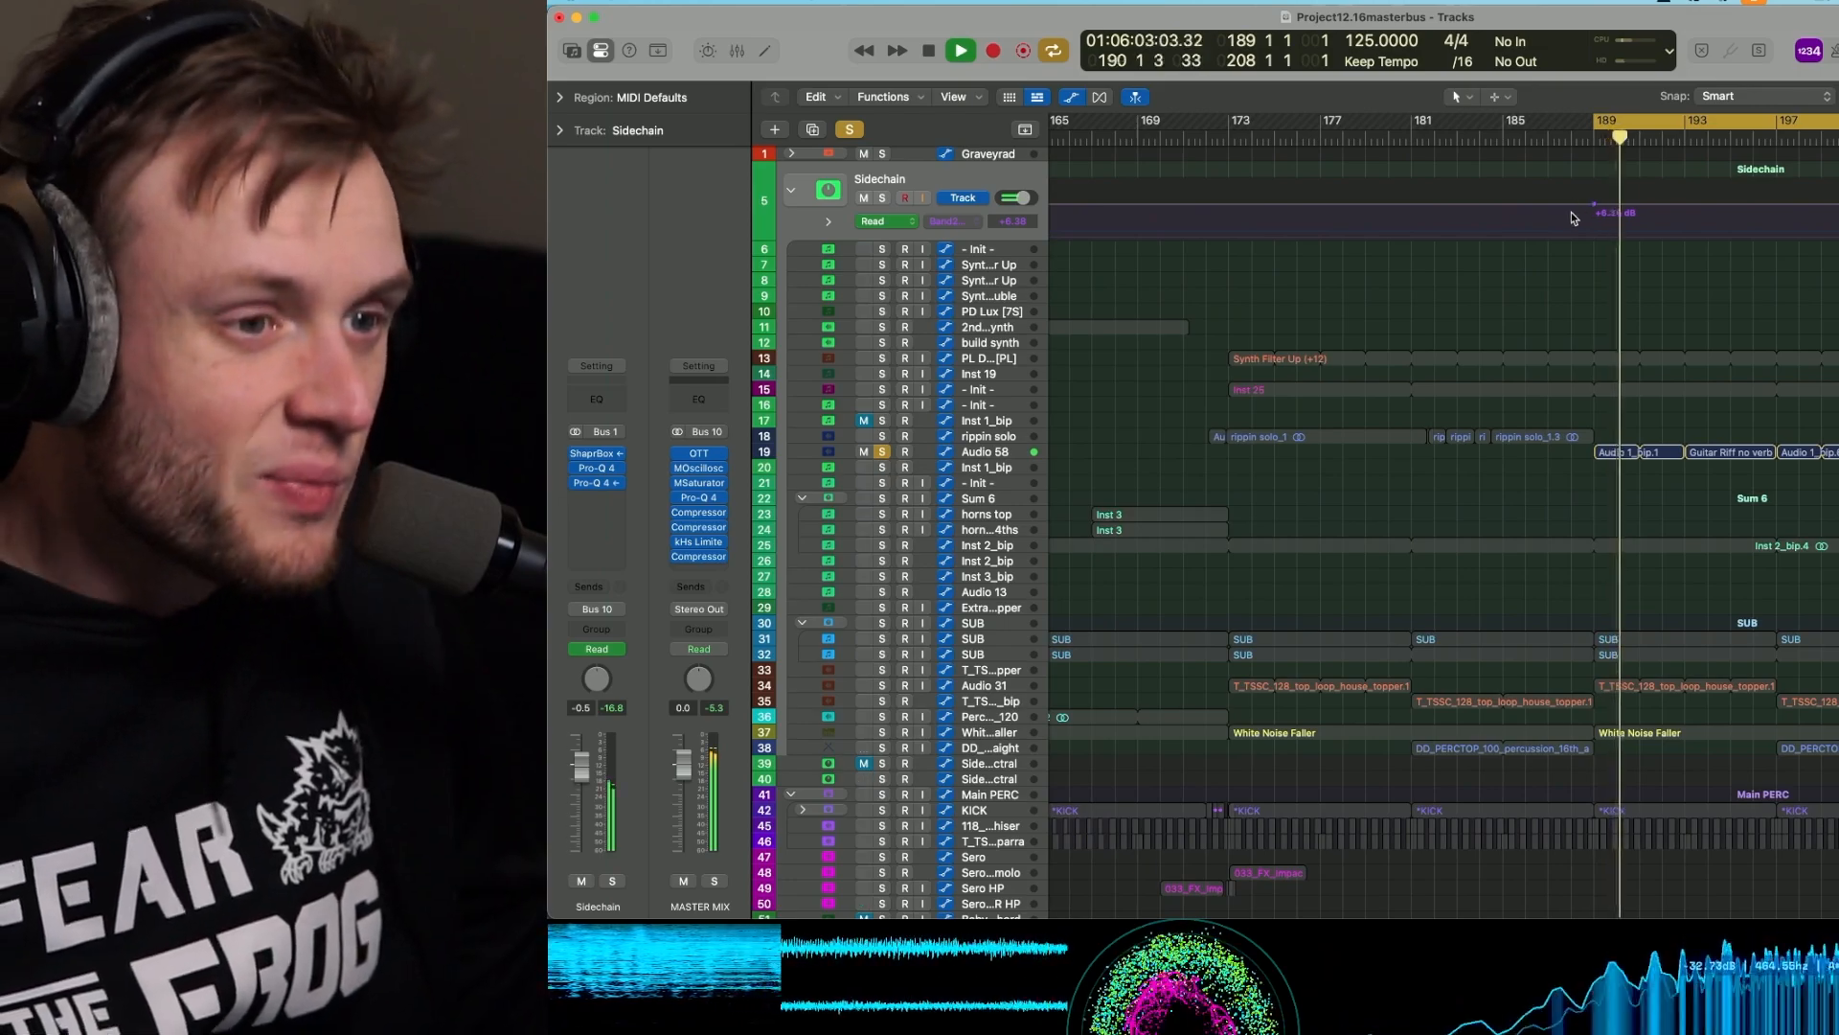
key("space")
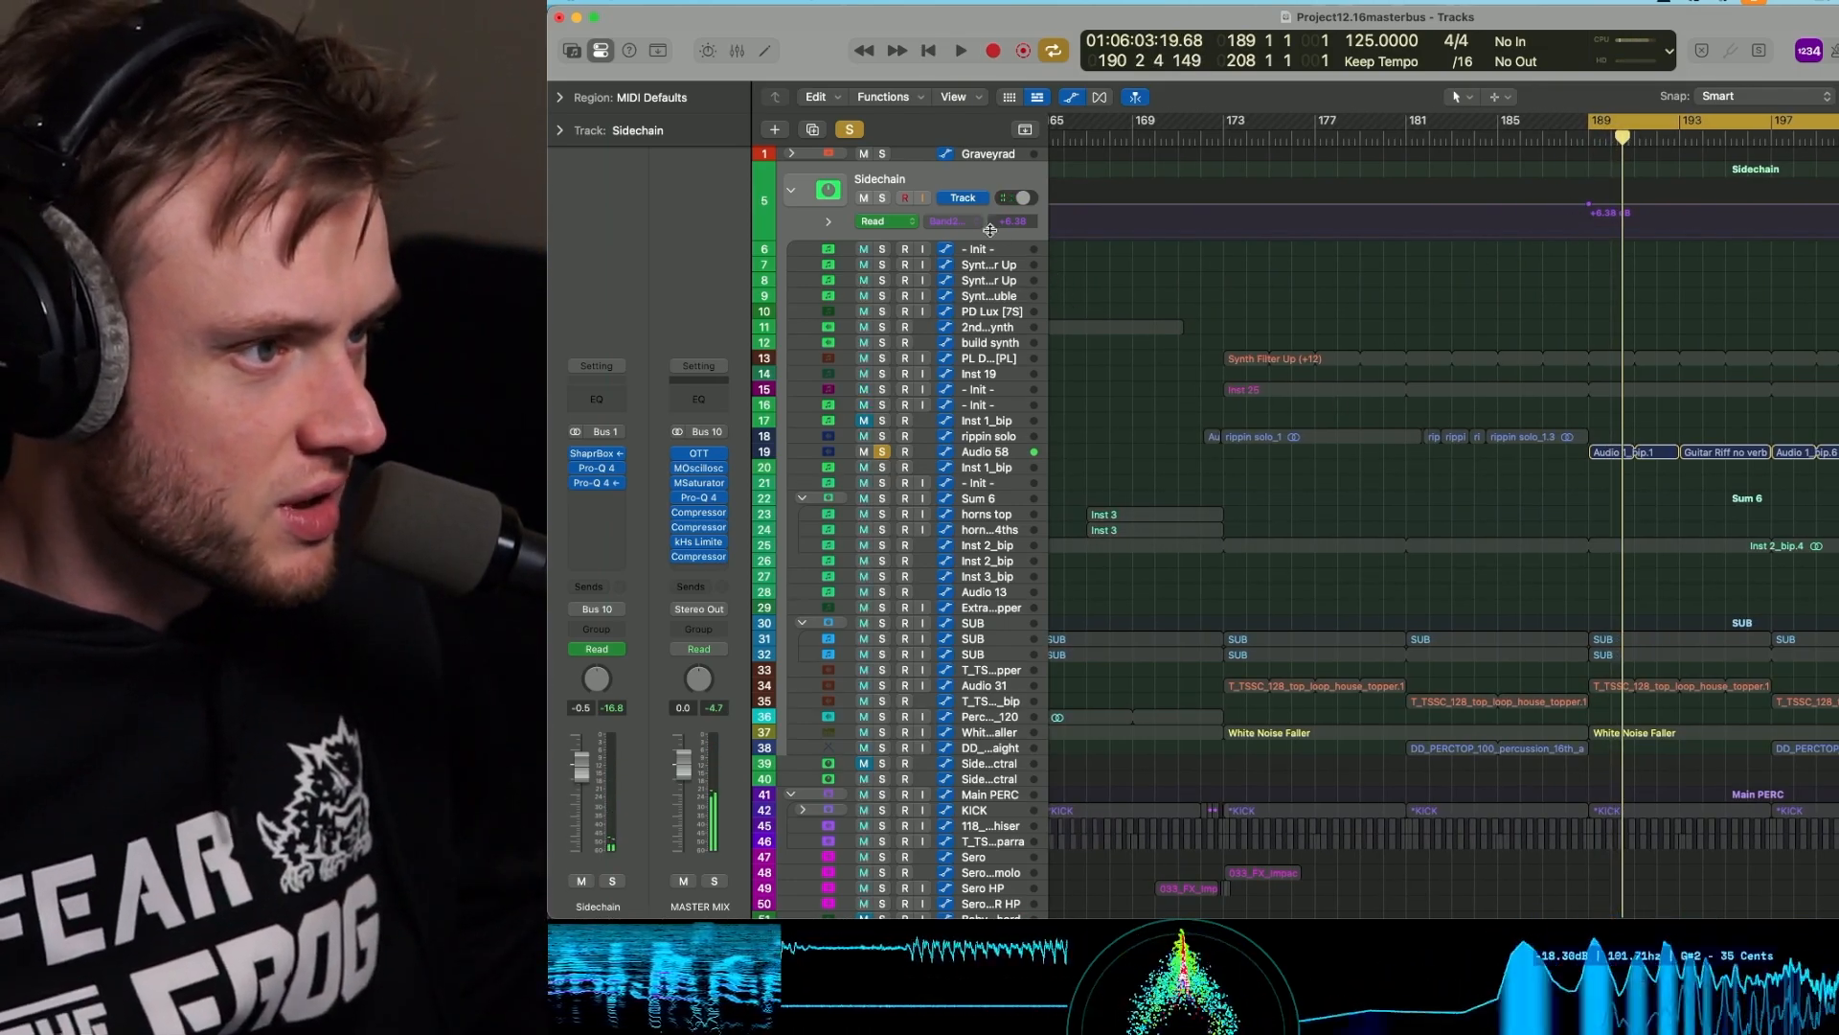
Inspect the Sidechain track's second Pro-Q 4, keyed from Bus 9, during playback and close it.
left_click(596, 483)
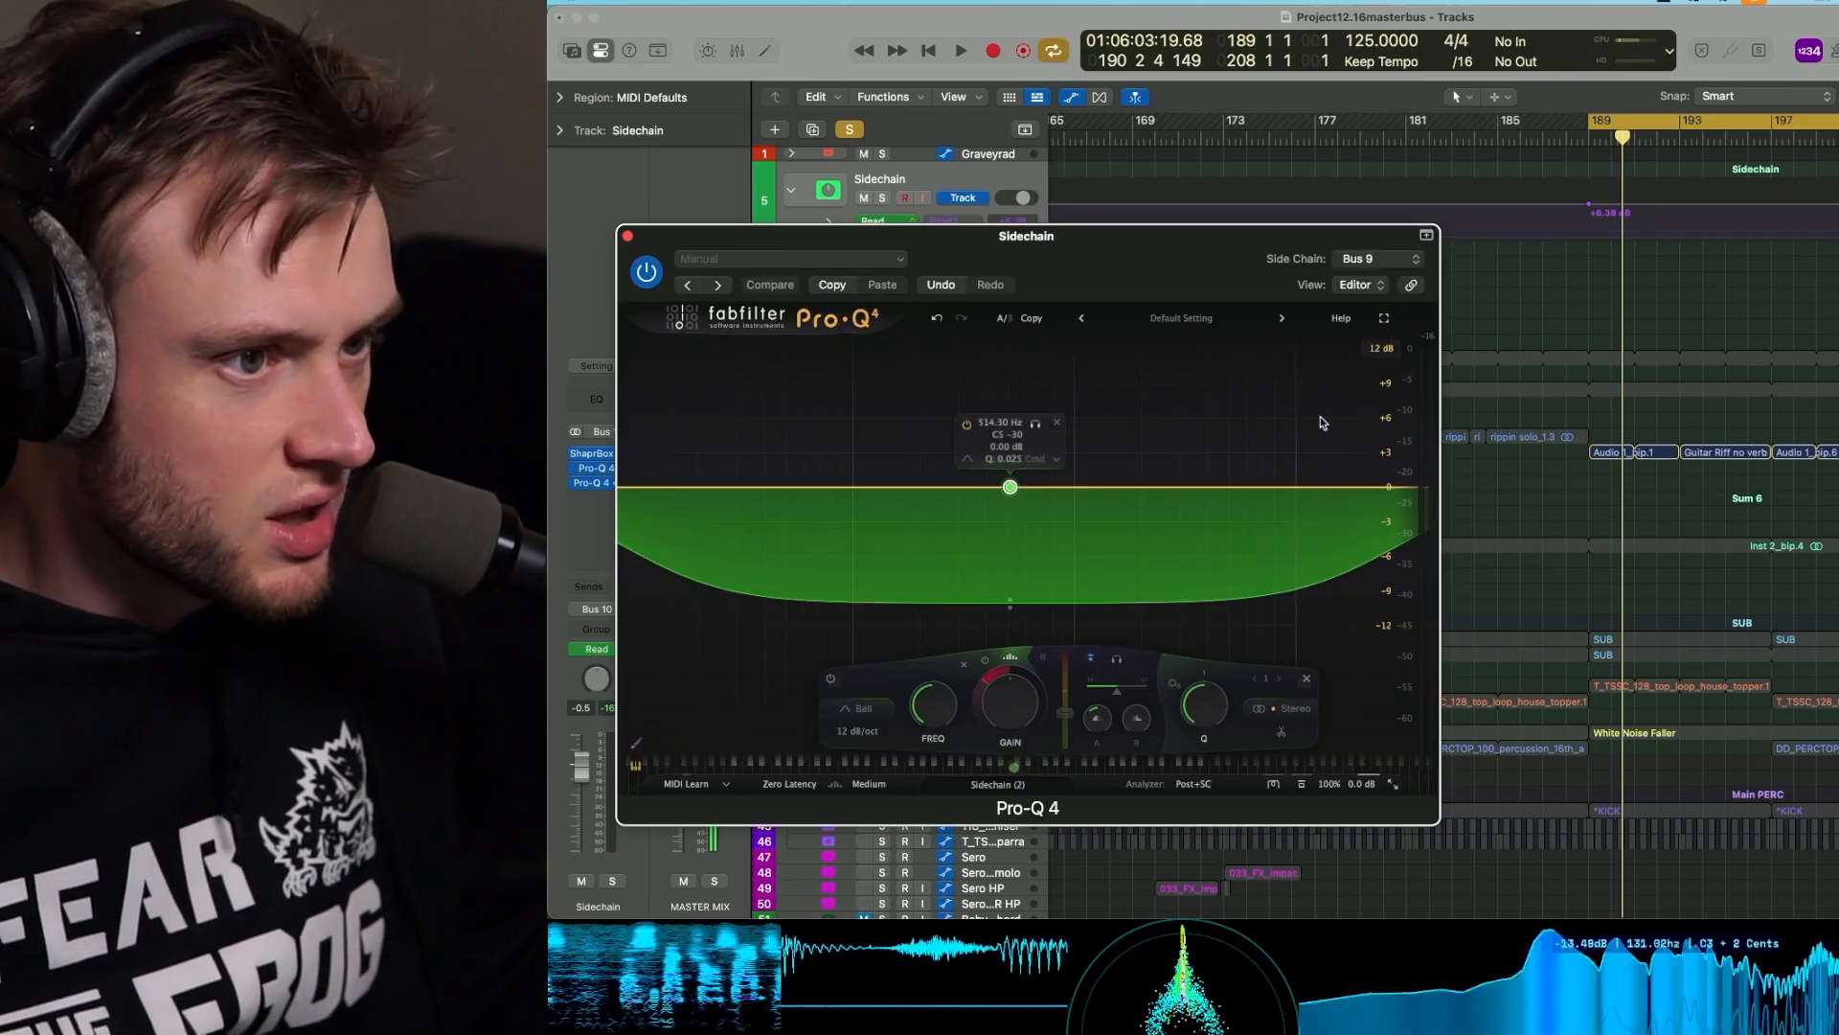
left_click_drag(1213, 287, 1383, 255)
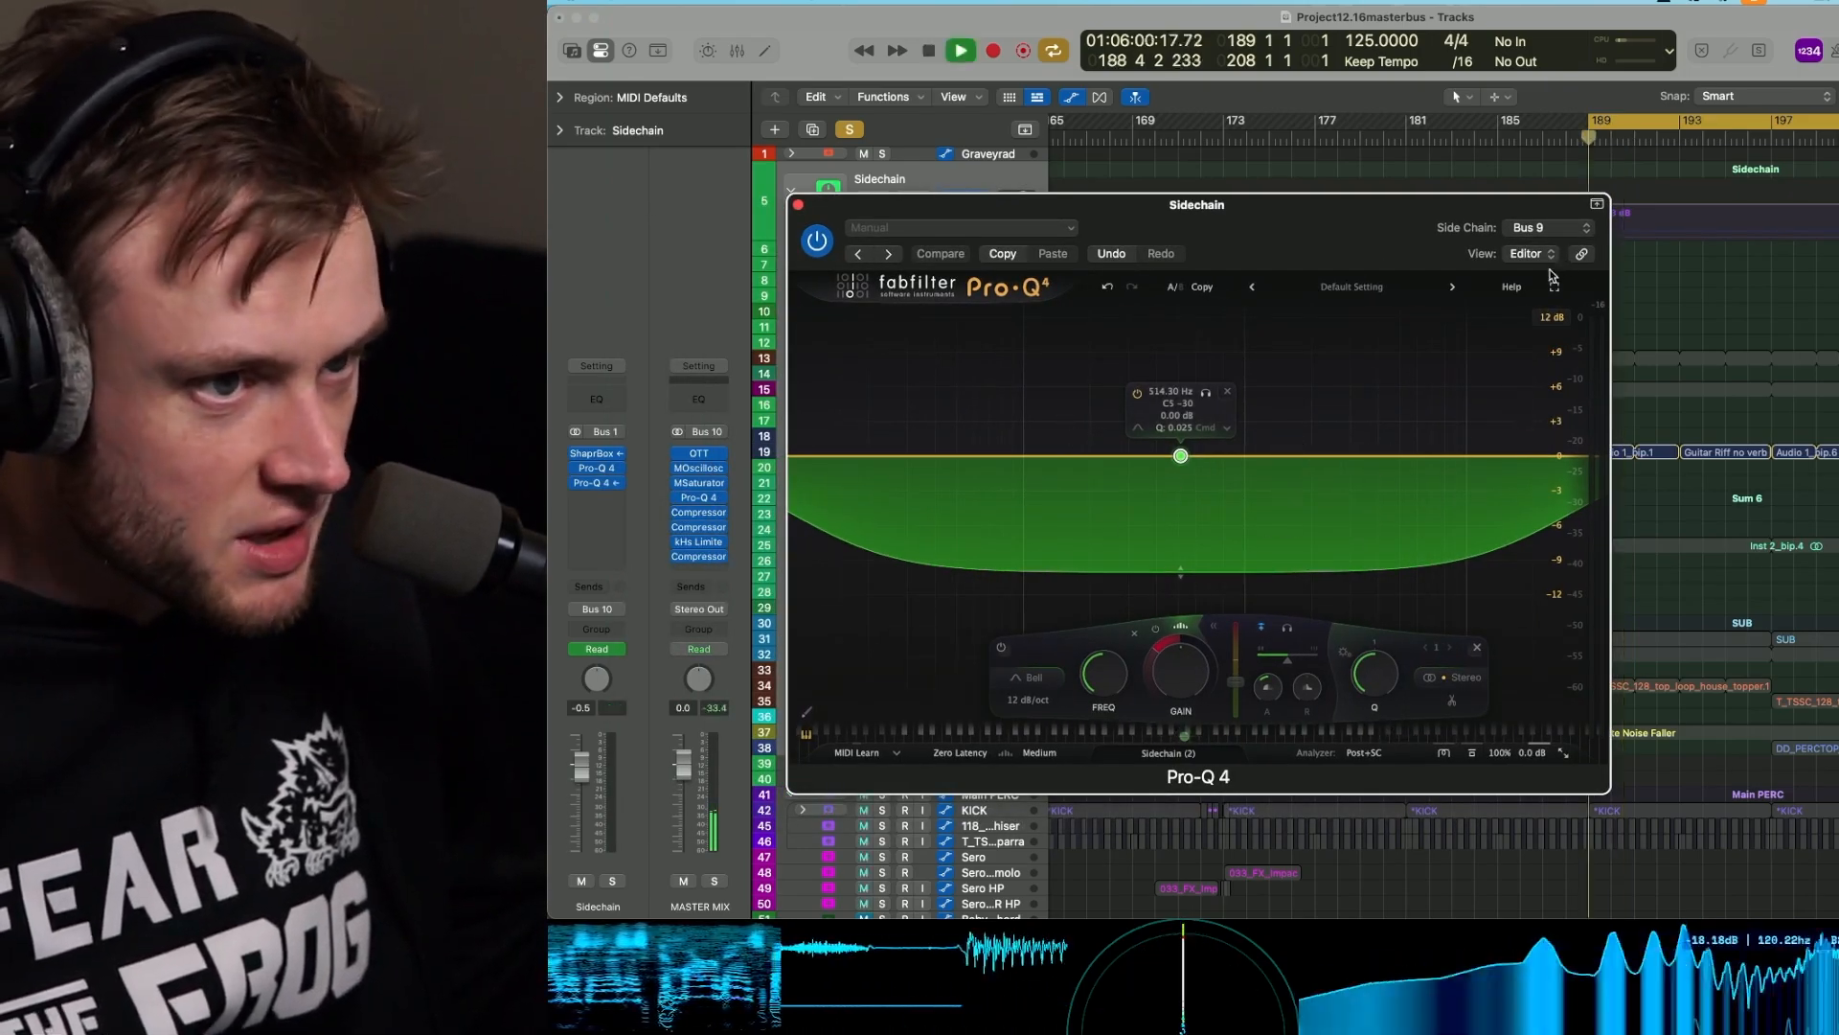
key("space")
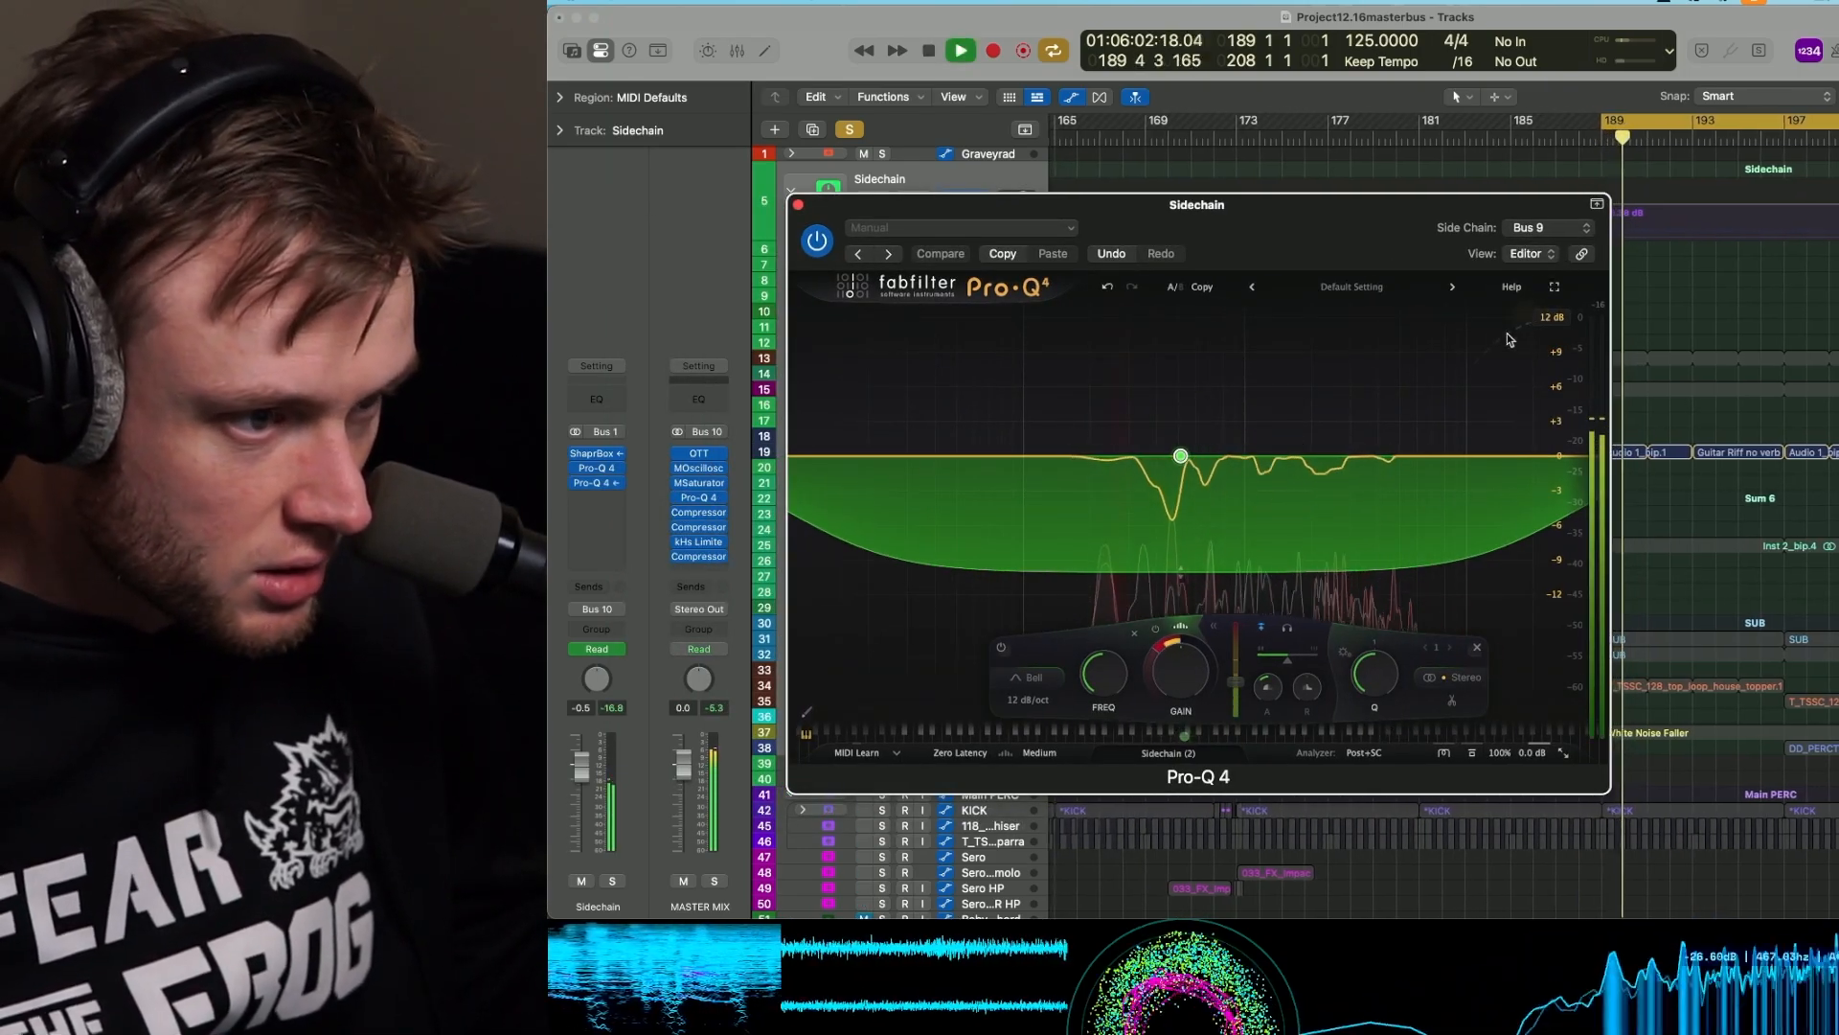
key("space")
left_click(798, 205)
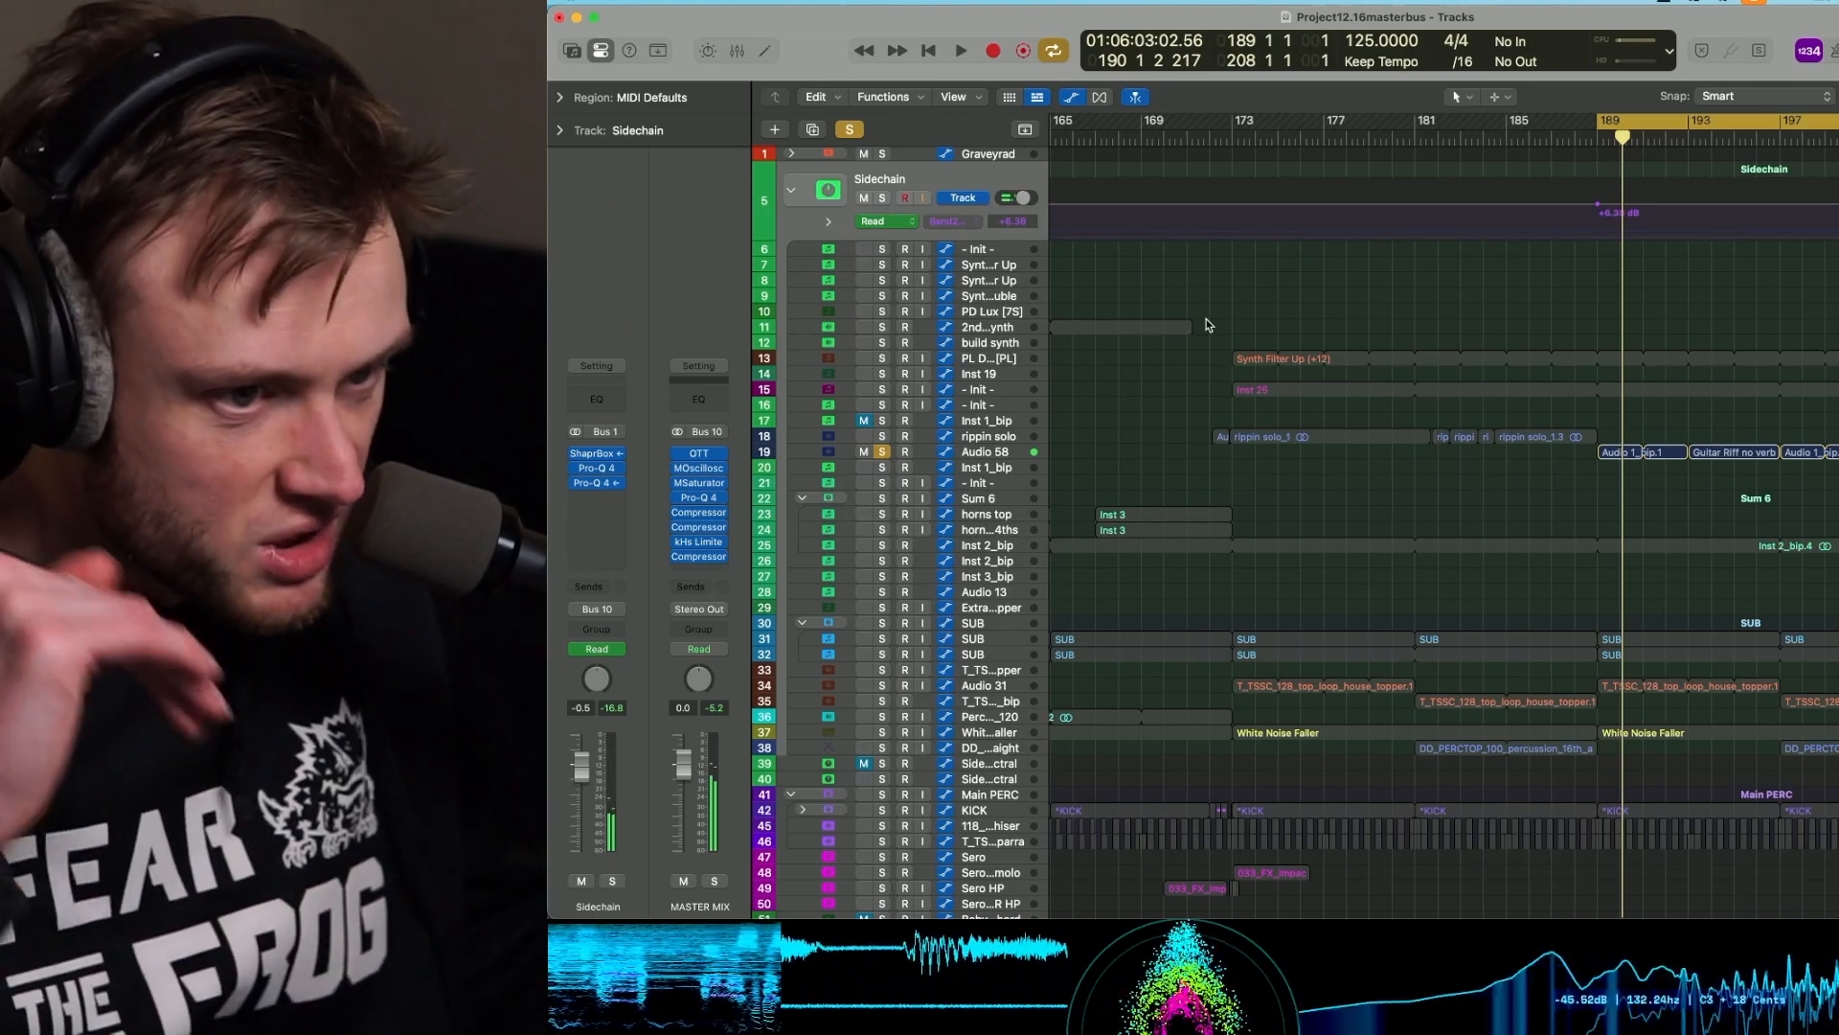
Clear all solos, turn off the cycle range, and place the playhead at bar 207 where the Sidechain Spec region starts.
left_click(848, 132)
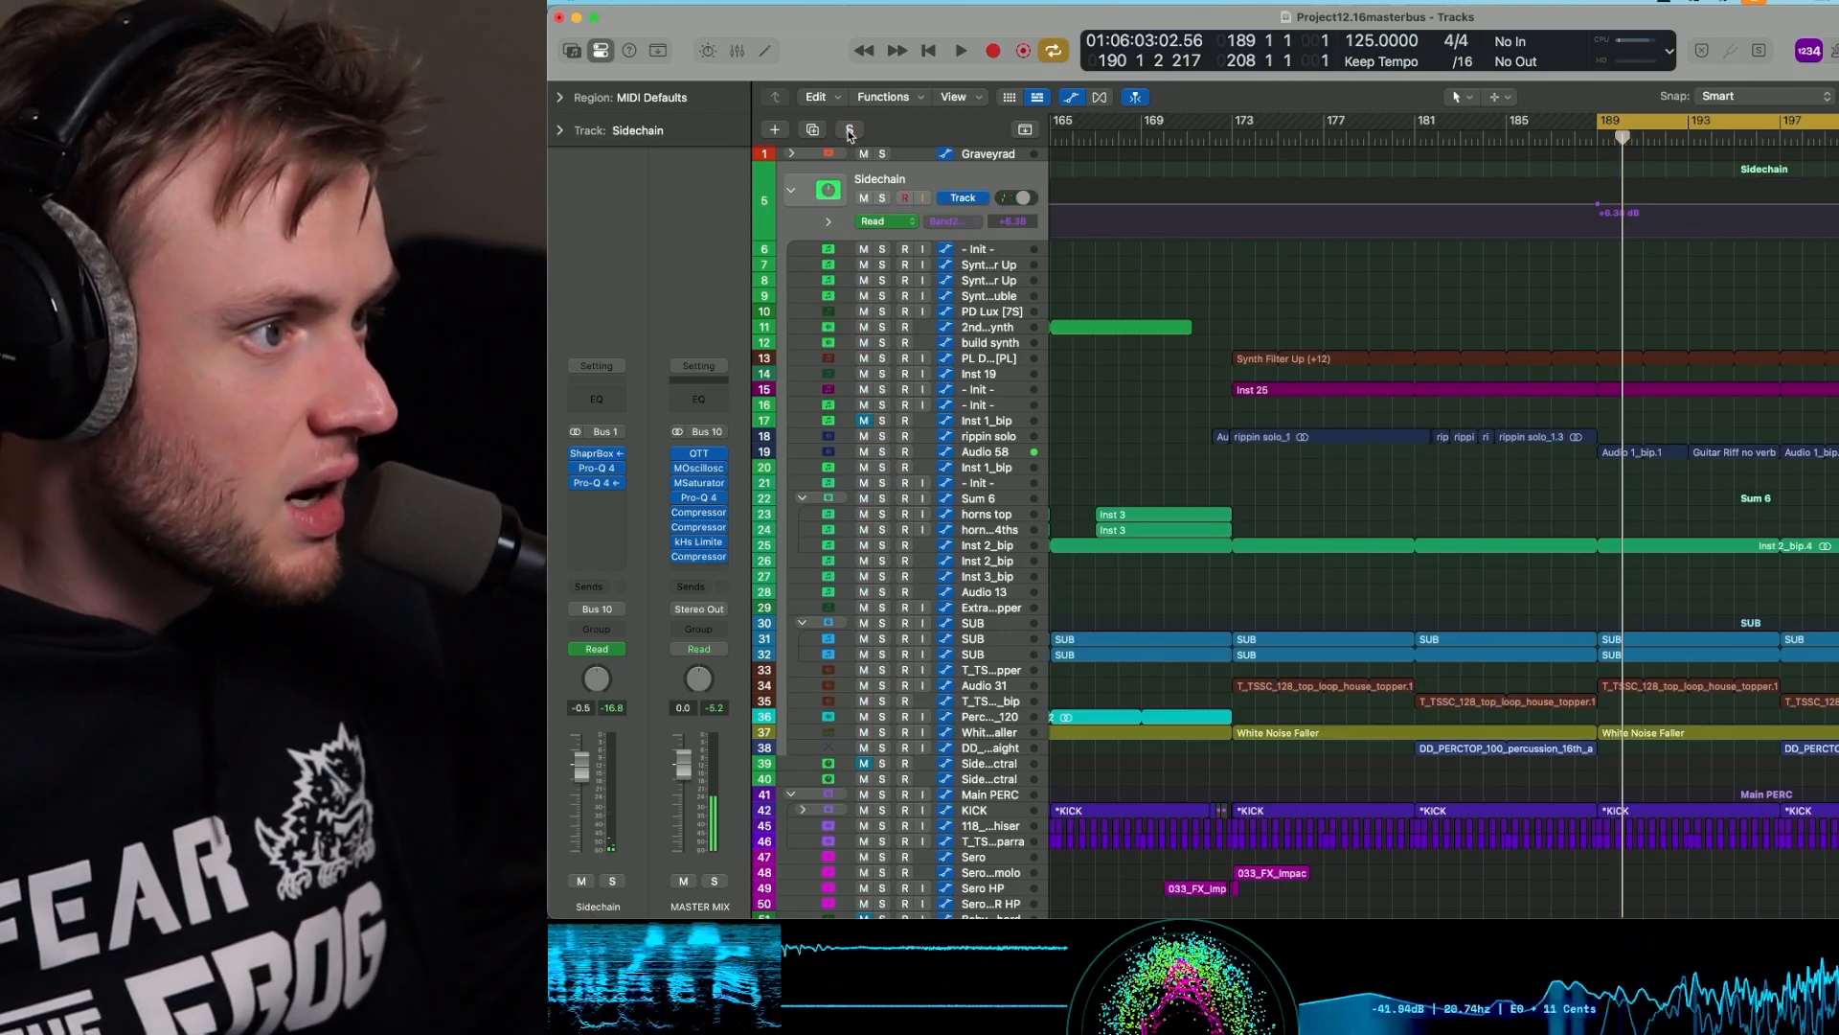
scroll(1778, 500, "right", 10)
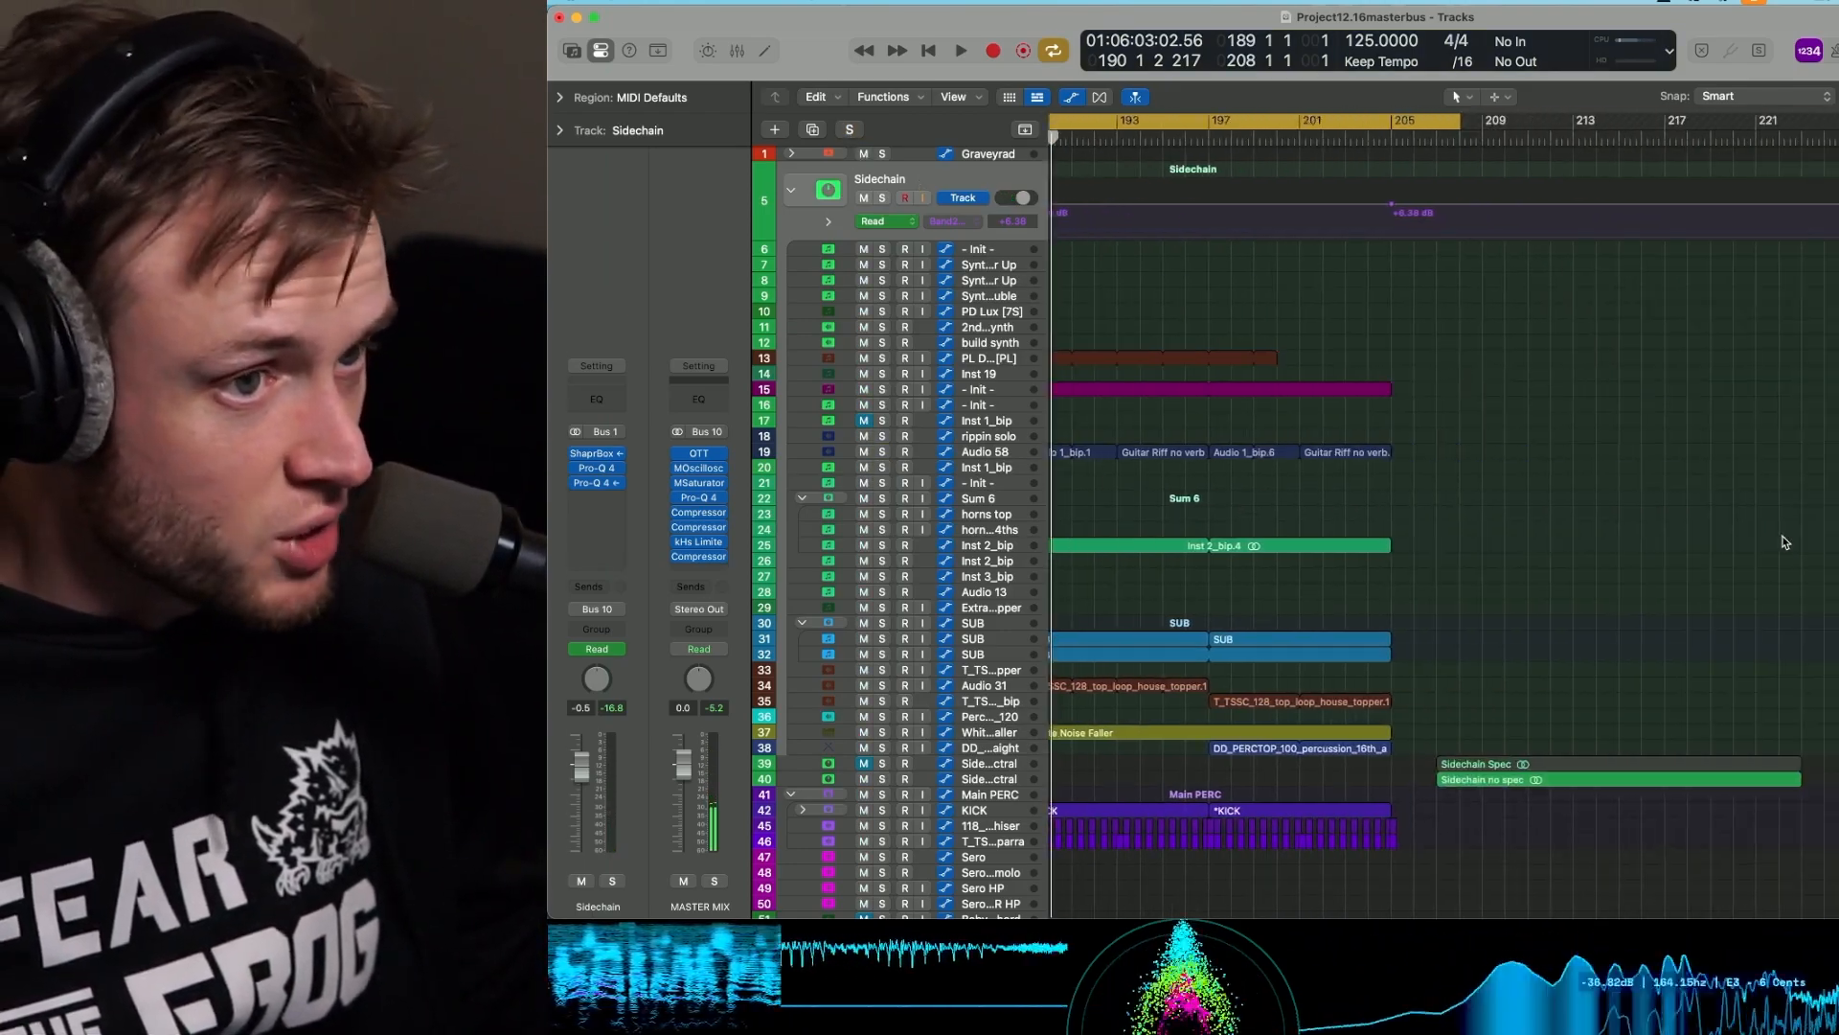
left_click(1460, 140)
left_click(1440, 140)
key("c")
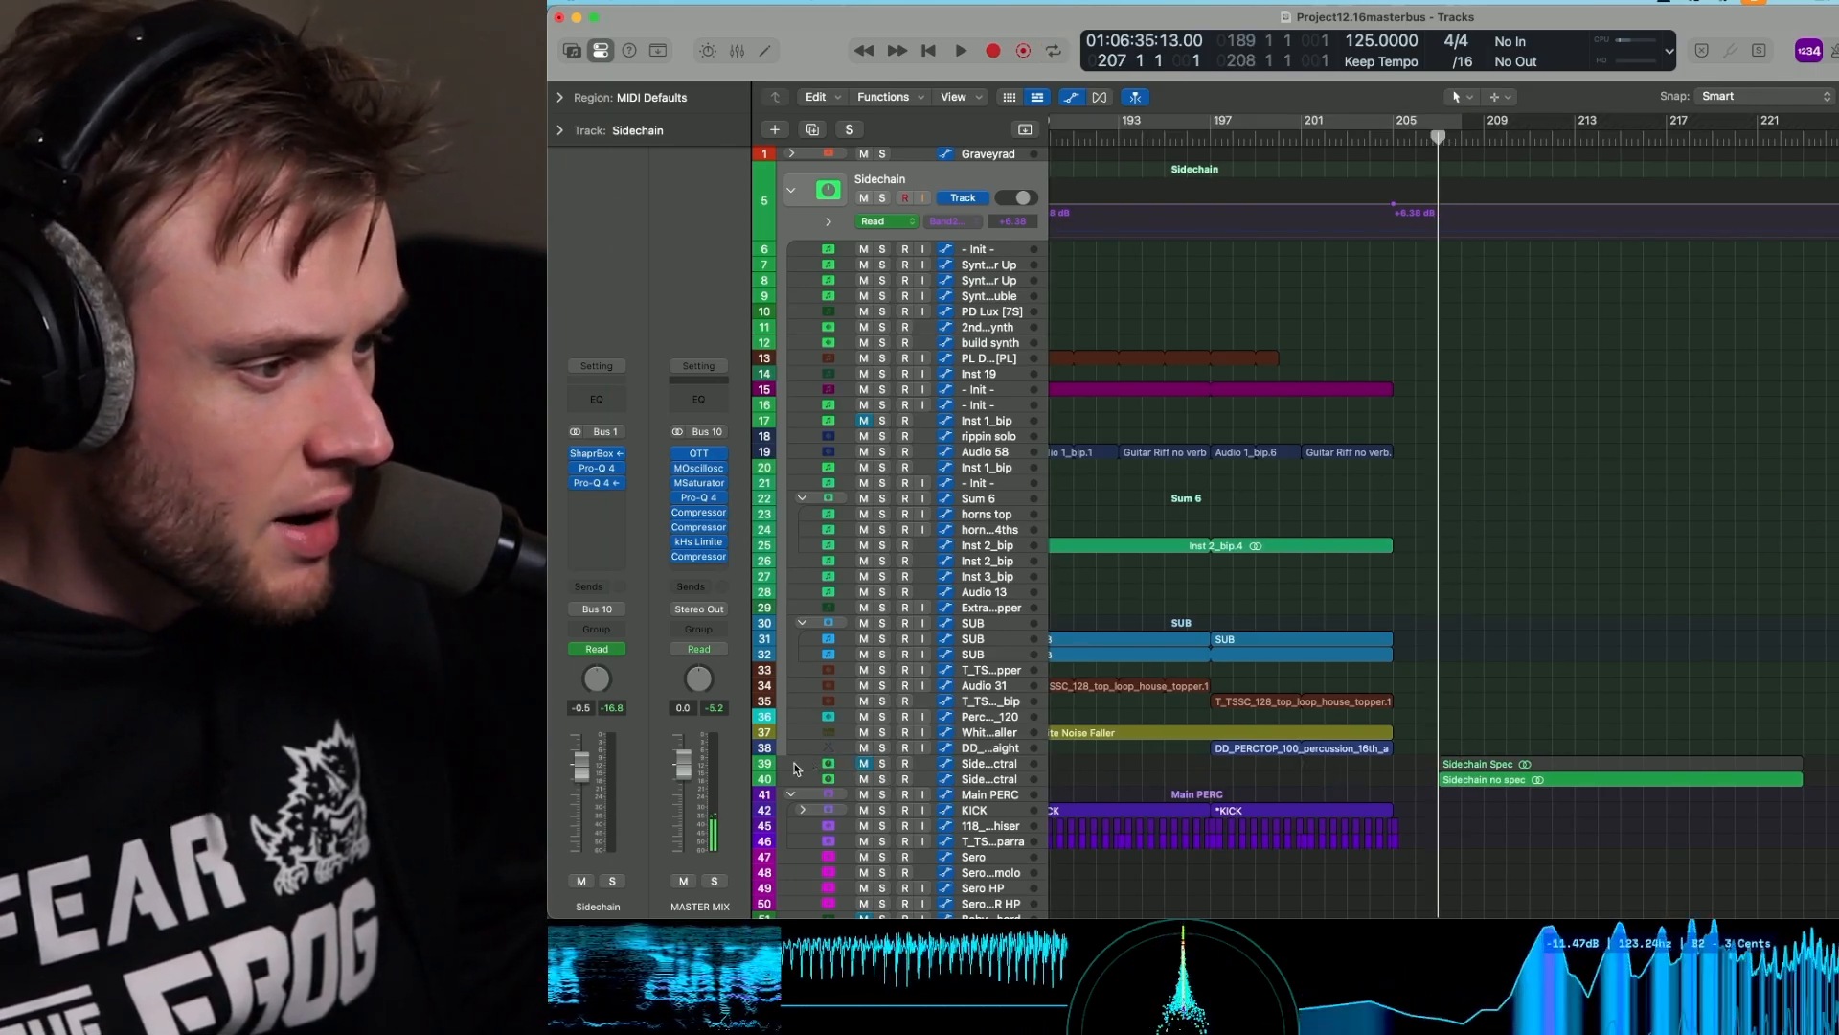
Enlarge the two Sidechain SPectral tracks and select the one holding the Sidechain Spec region.
left_click_drag(788, 770, 799, 869)
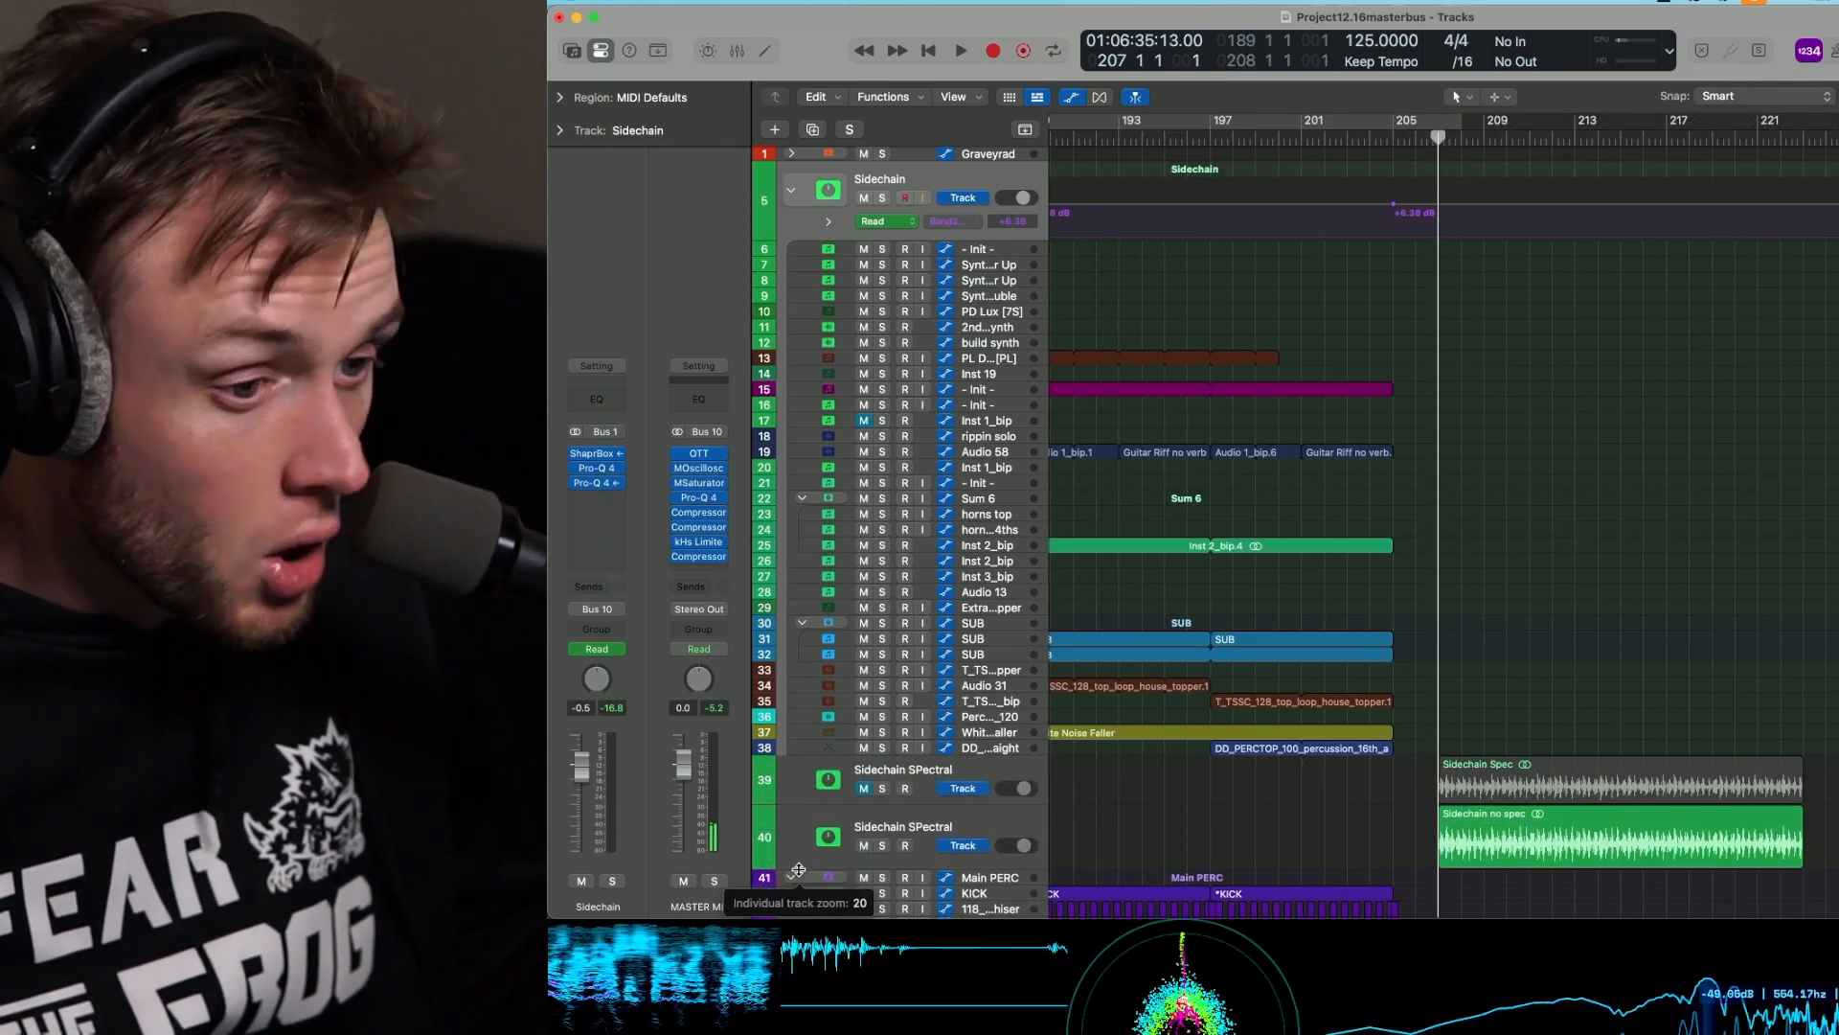
scroll(1214, 750, "down", 3)
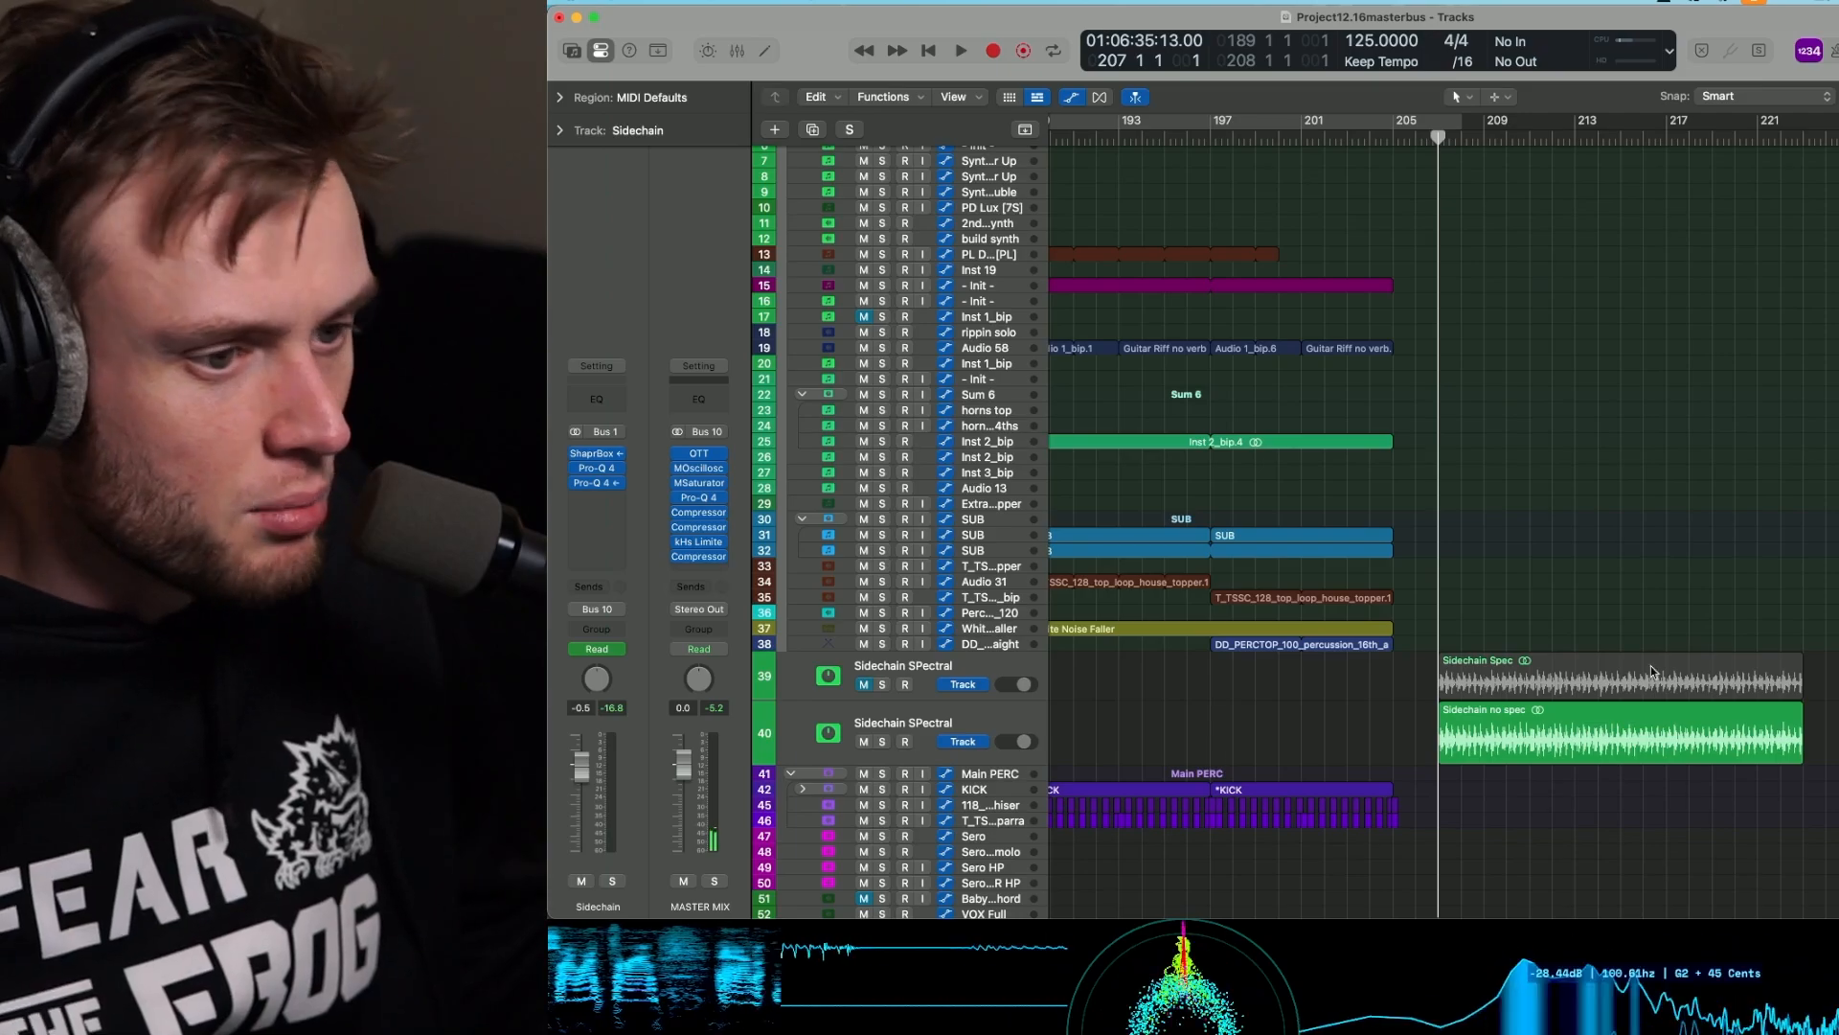
scroll(1212, 447, "up", 2)
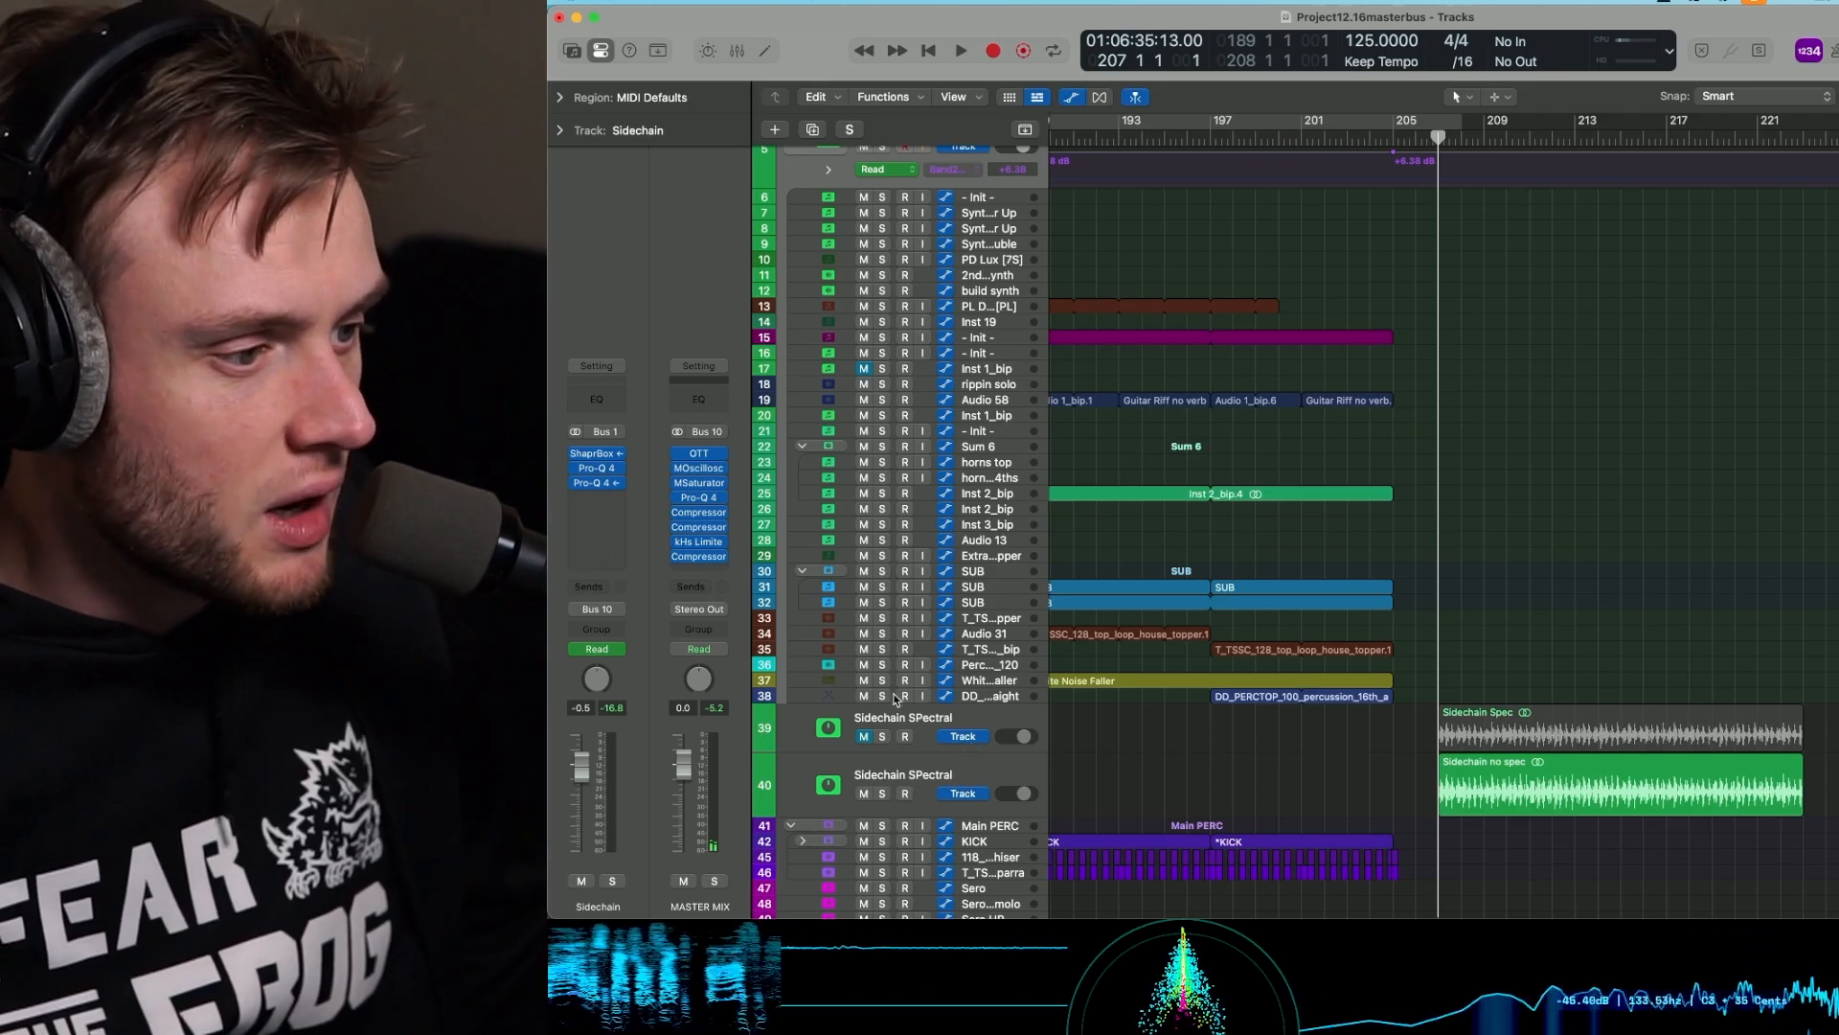
left_click(925, 741)
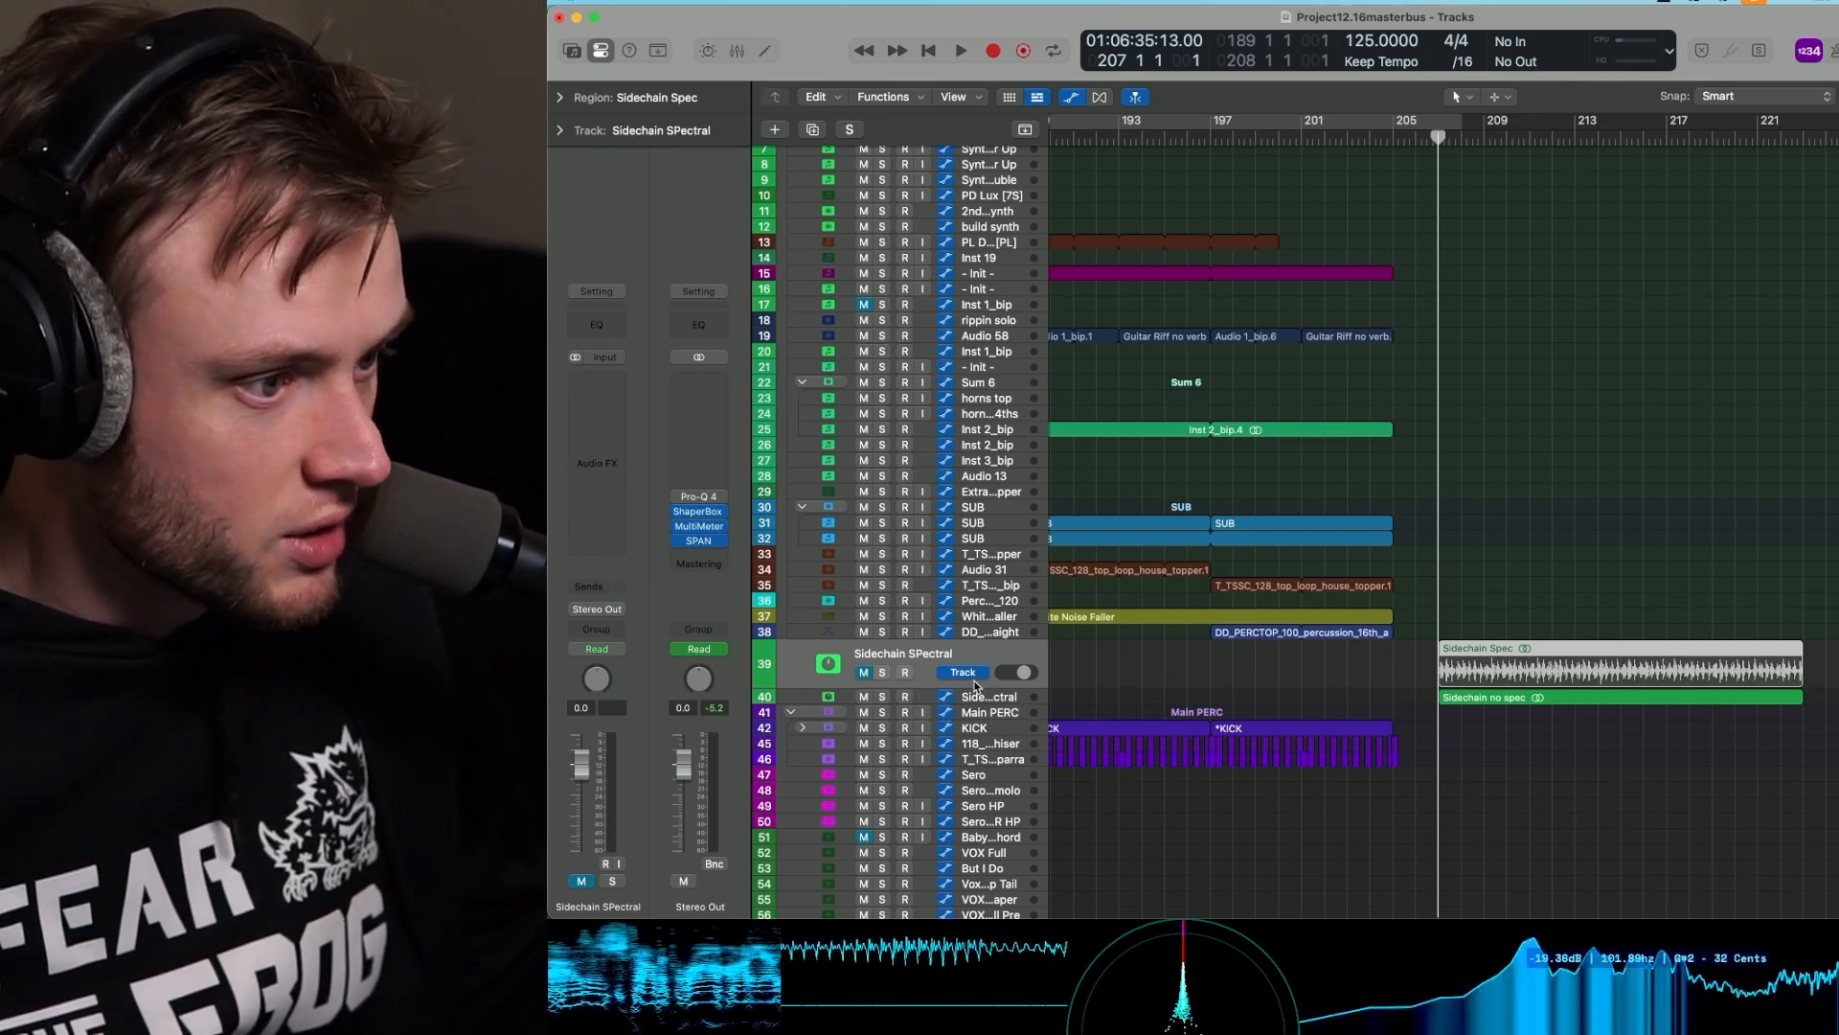
Play from bar 207 and toggle solo on track 39 repeatedly to compare Sidechain Spec with Sidechain no spec.
key("space")
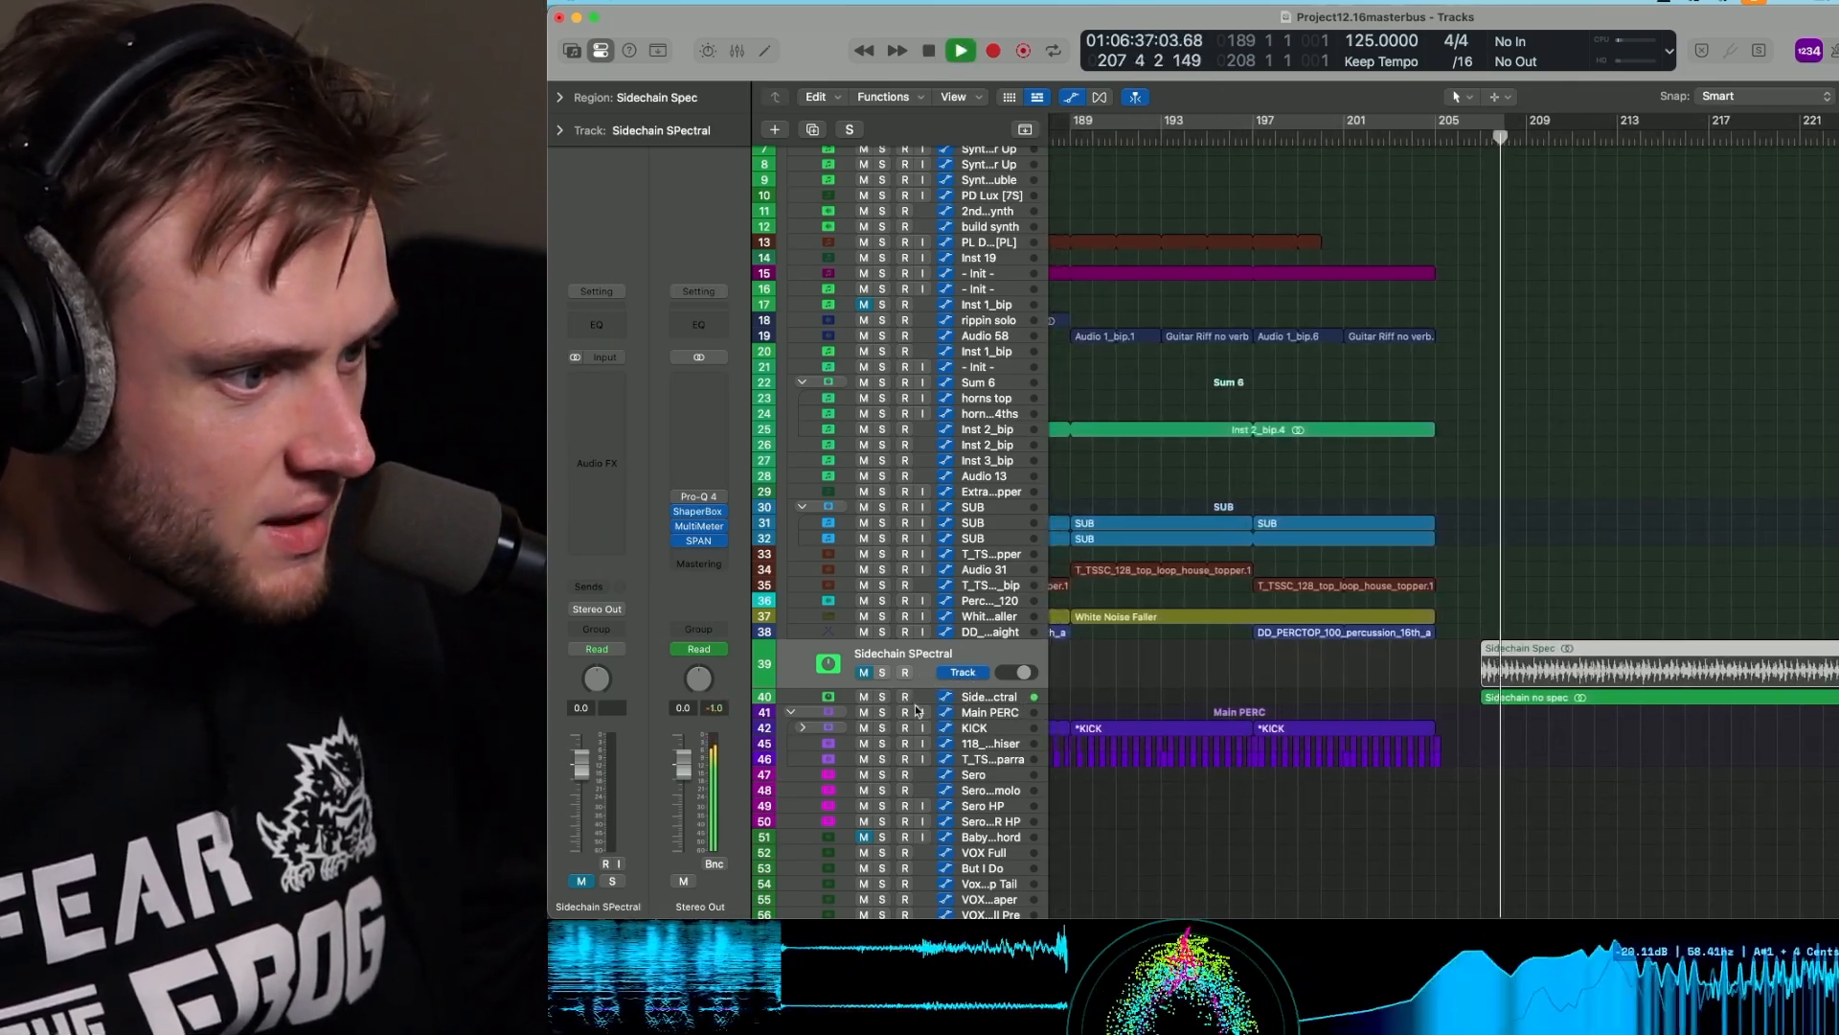
left_click_drag(790, 705, 790, 760)
left_click(882, 671)
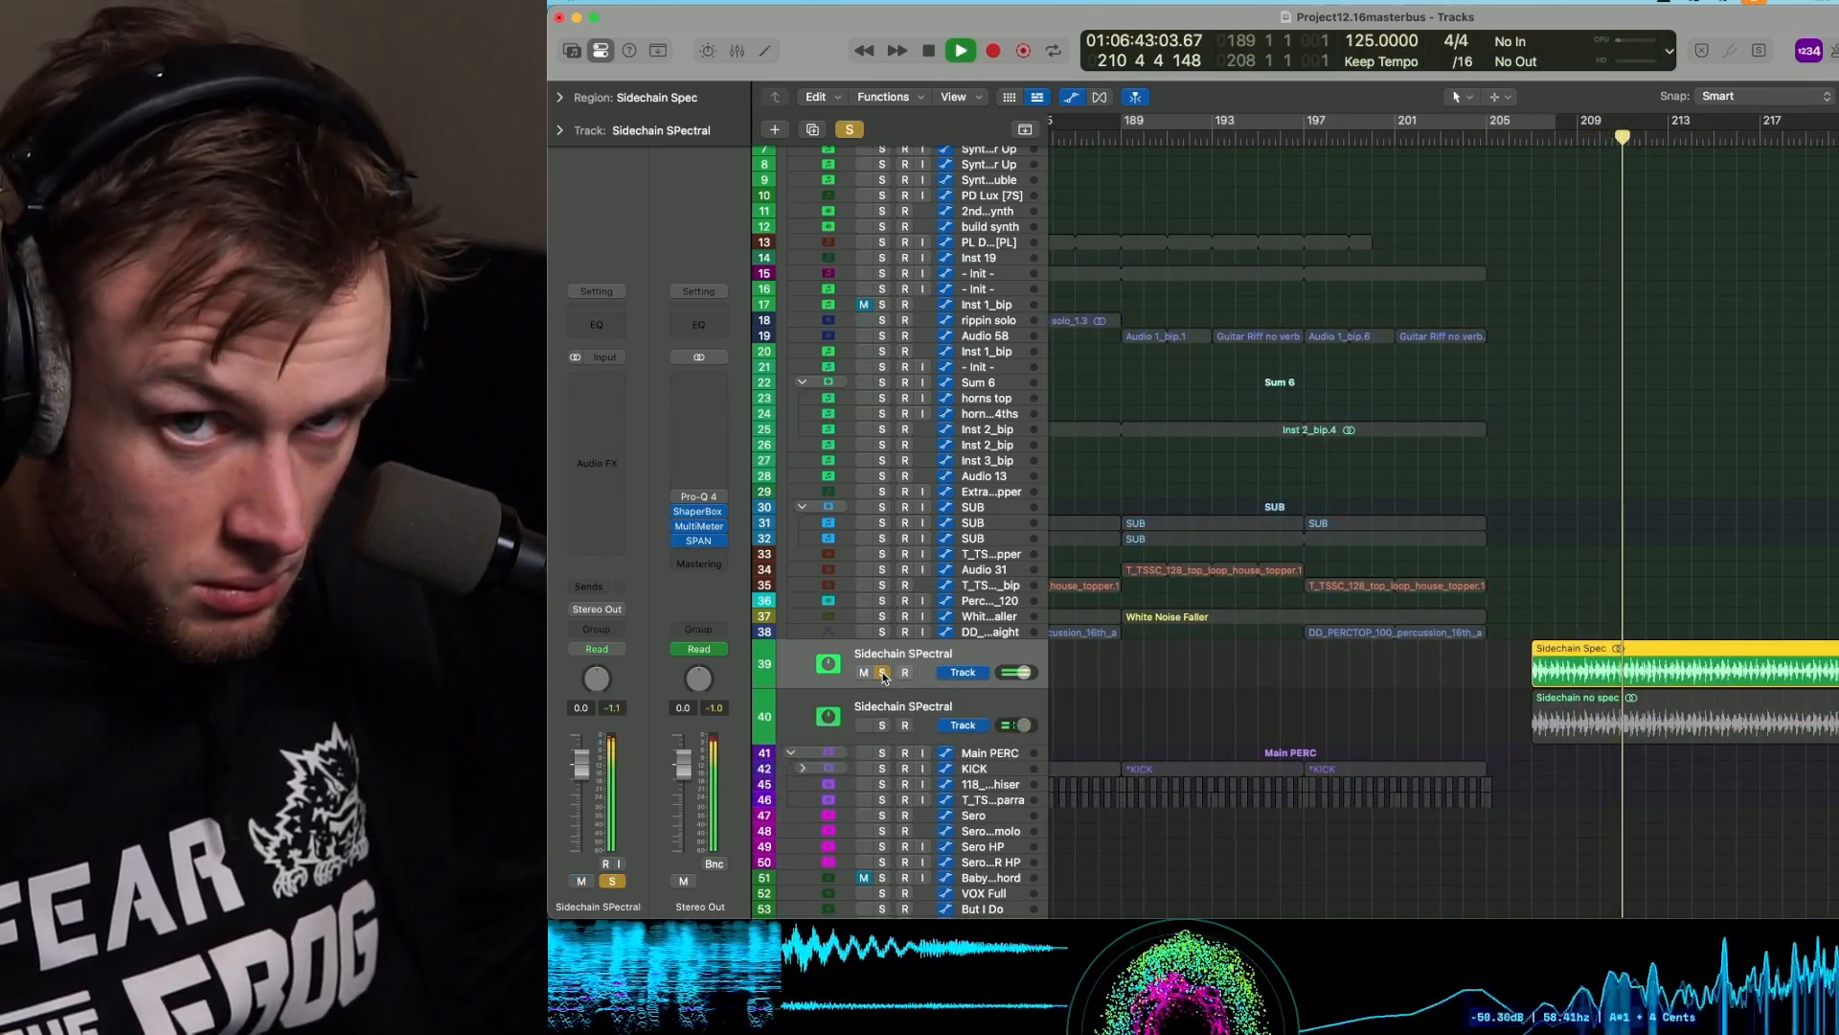
left_click(884, 675)
left_click(884, 674)
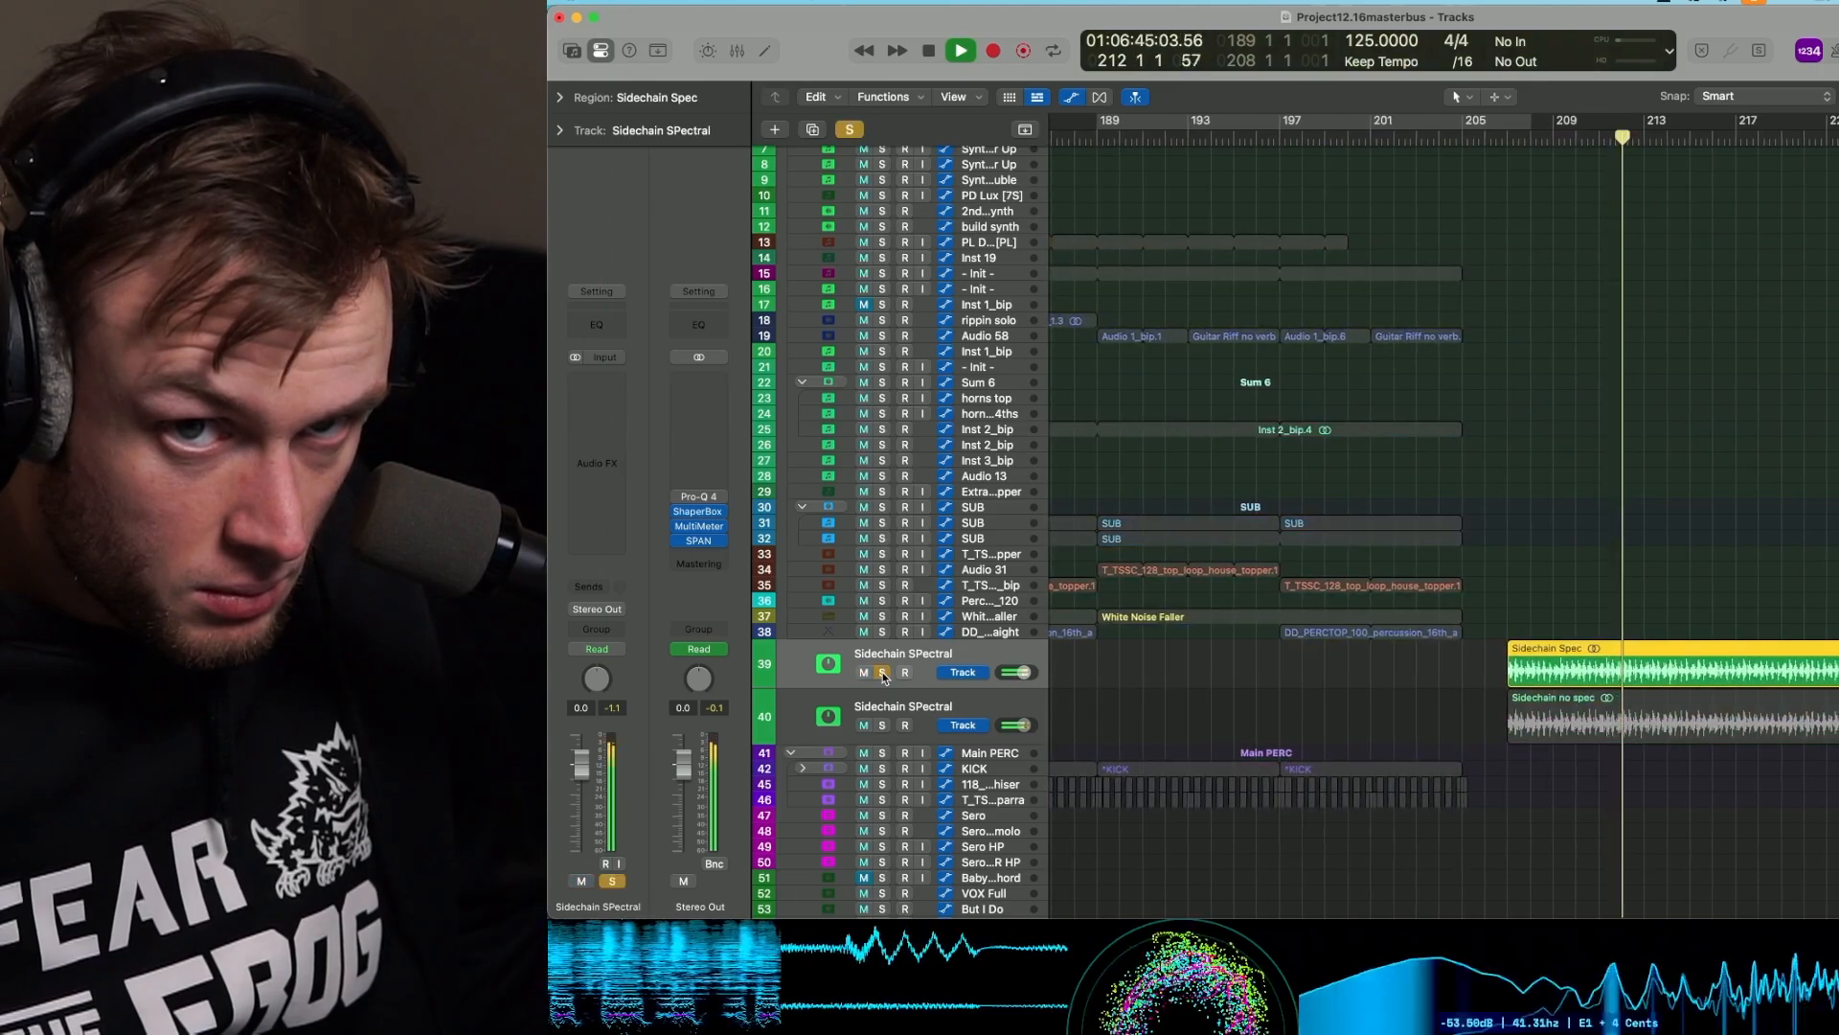
left_click(884, 674)
left_click(883, 675)
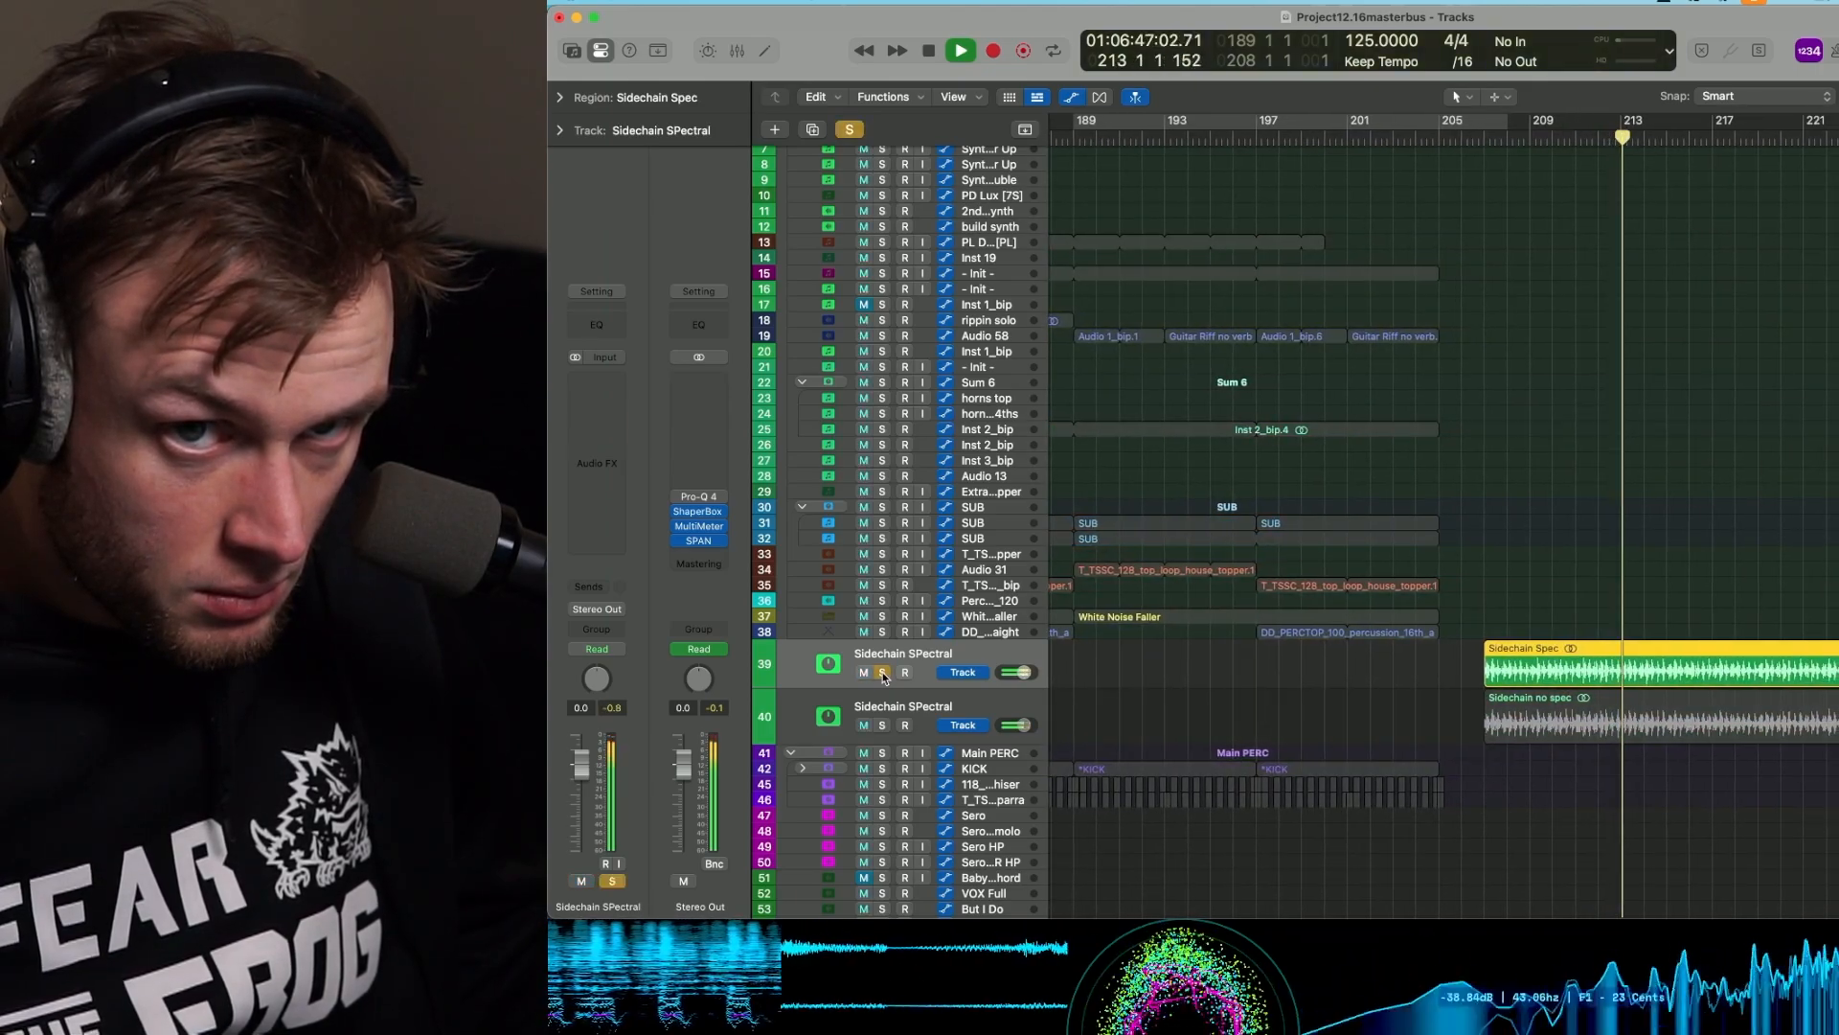
left_click(883, 674)
left_click(883, 675)
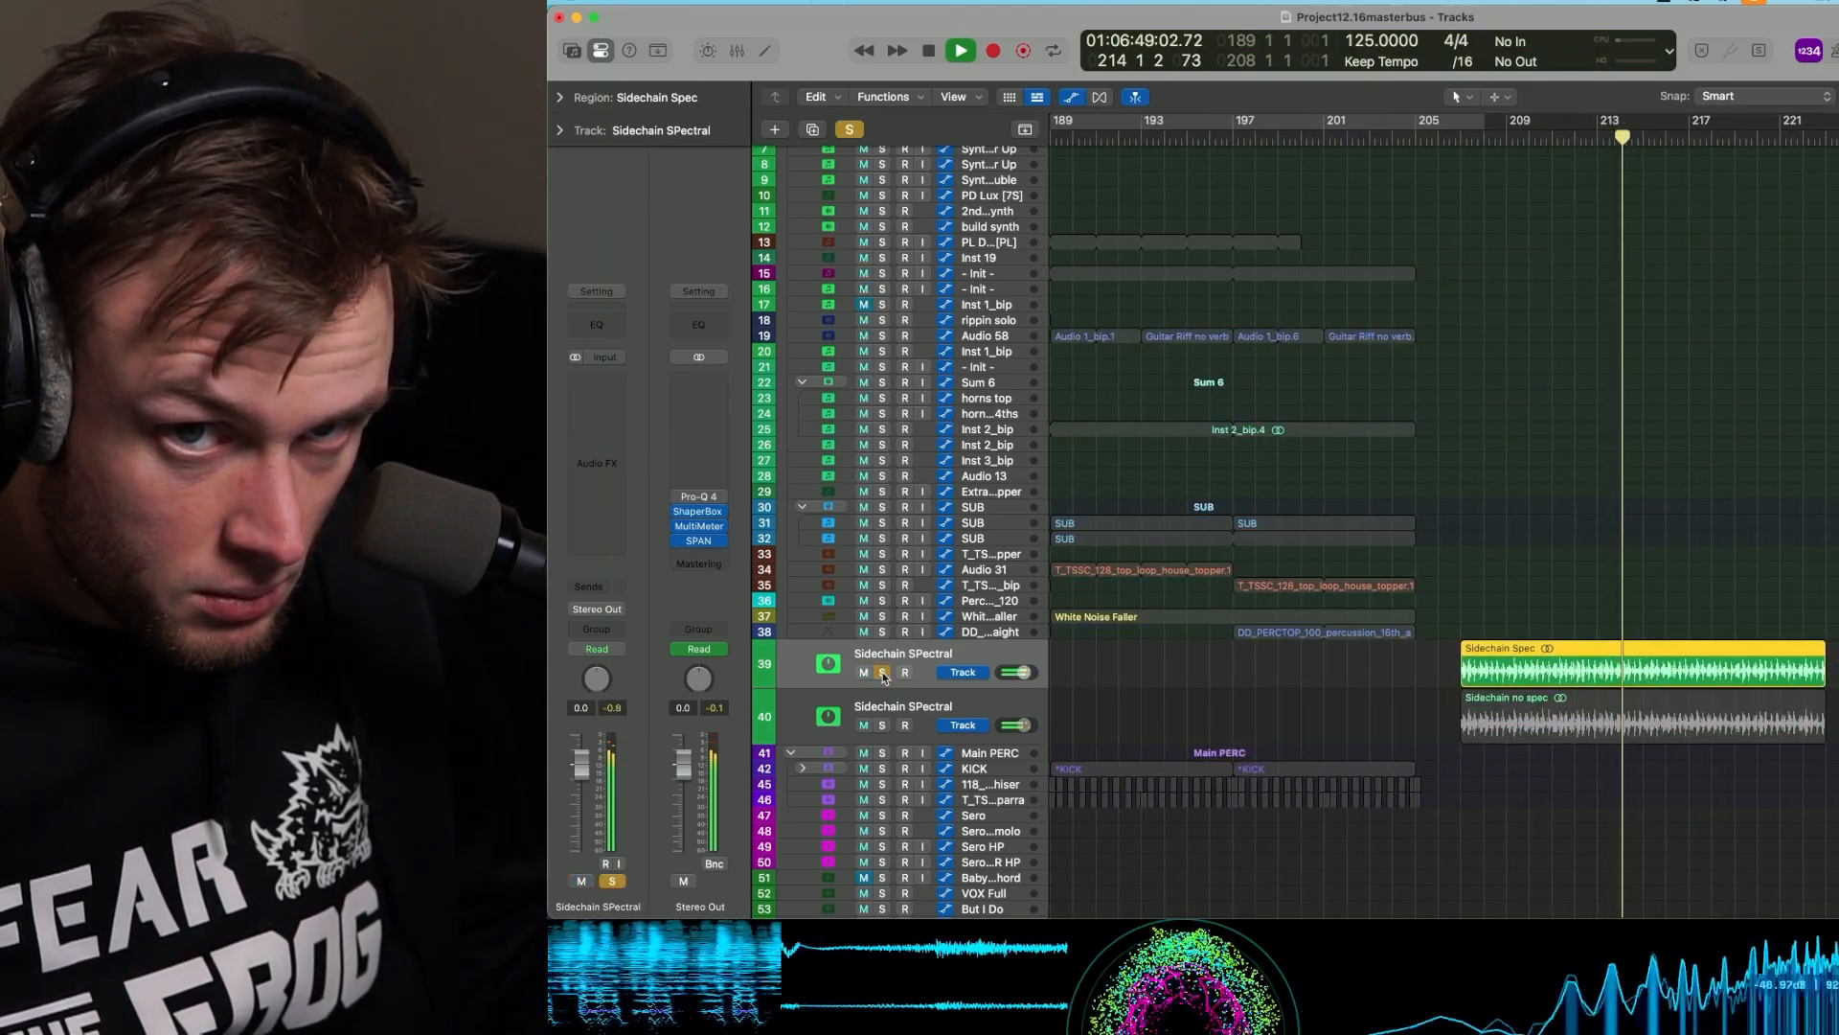
left_click(883, 674)
left_click(884, 674)
left_click(883, 675)
left_click(883, 674)
key("space")
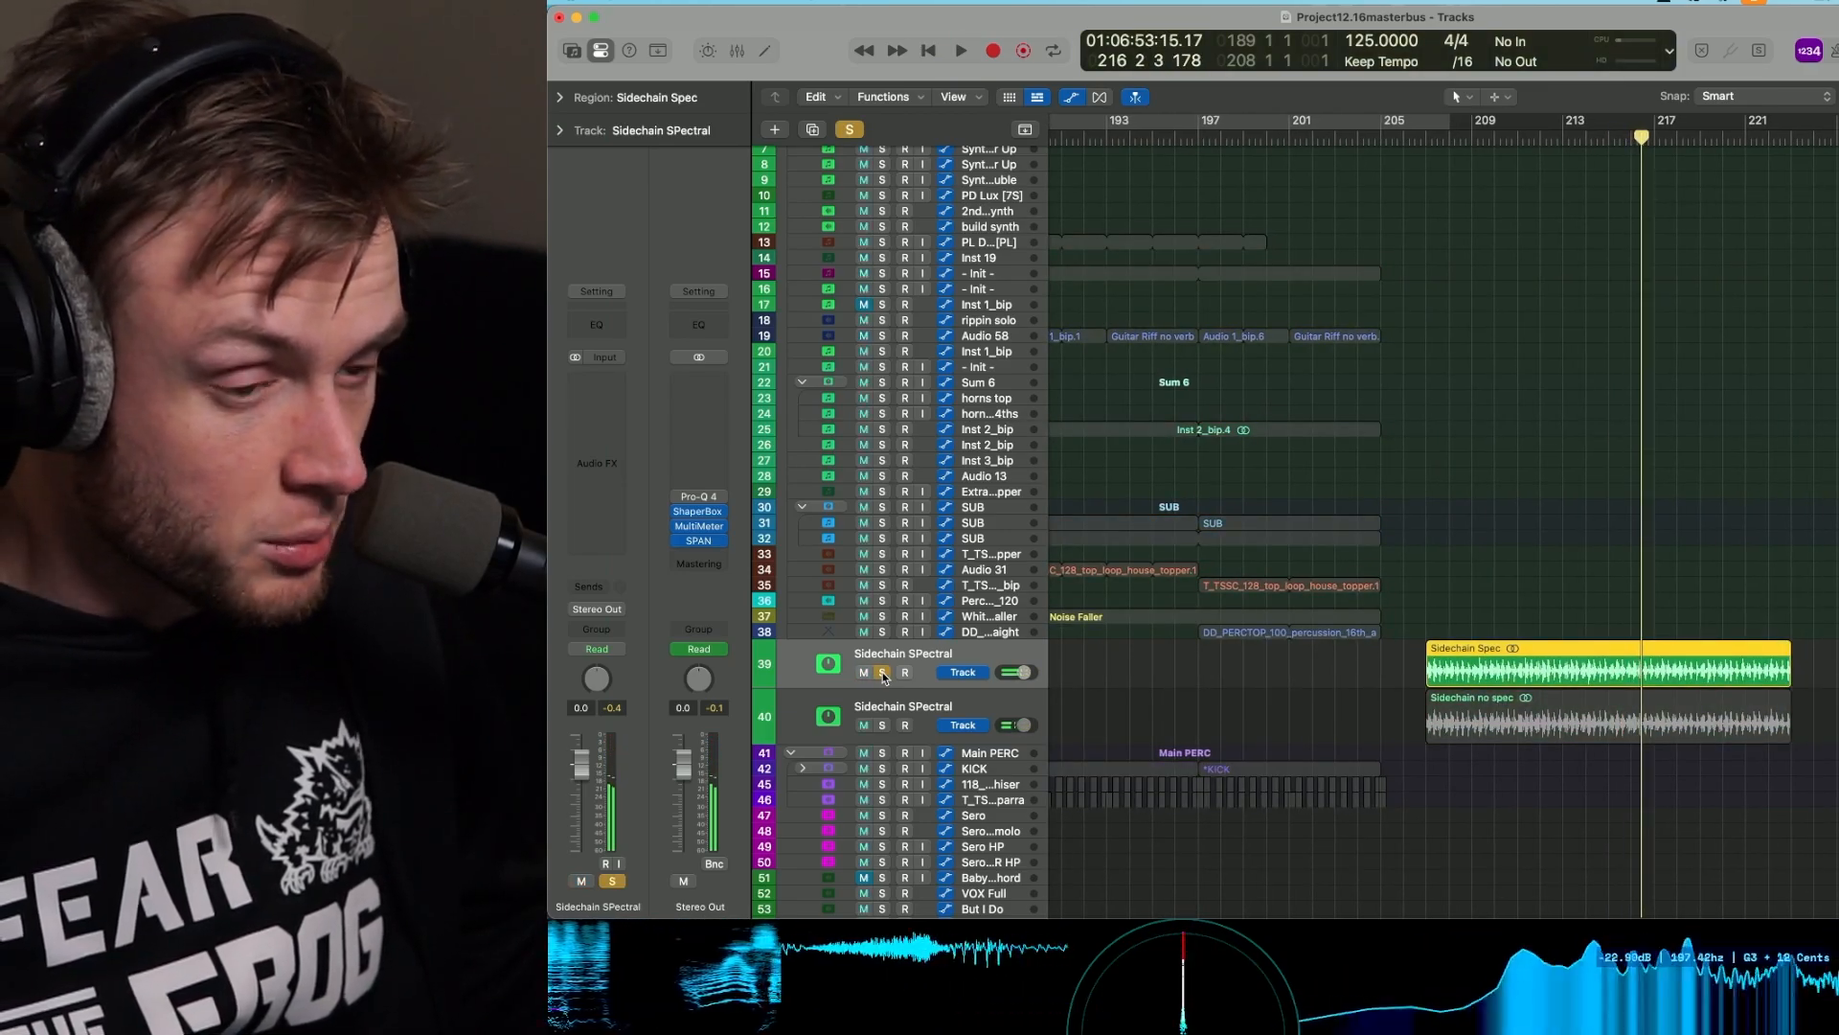
Audition the soloed Sidechain Spec region, place the playhead at bar 219, and replay it from there.
key("space")
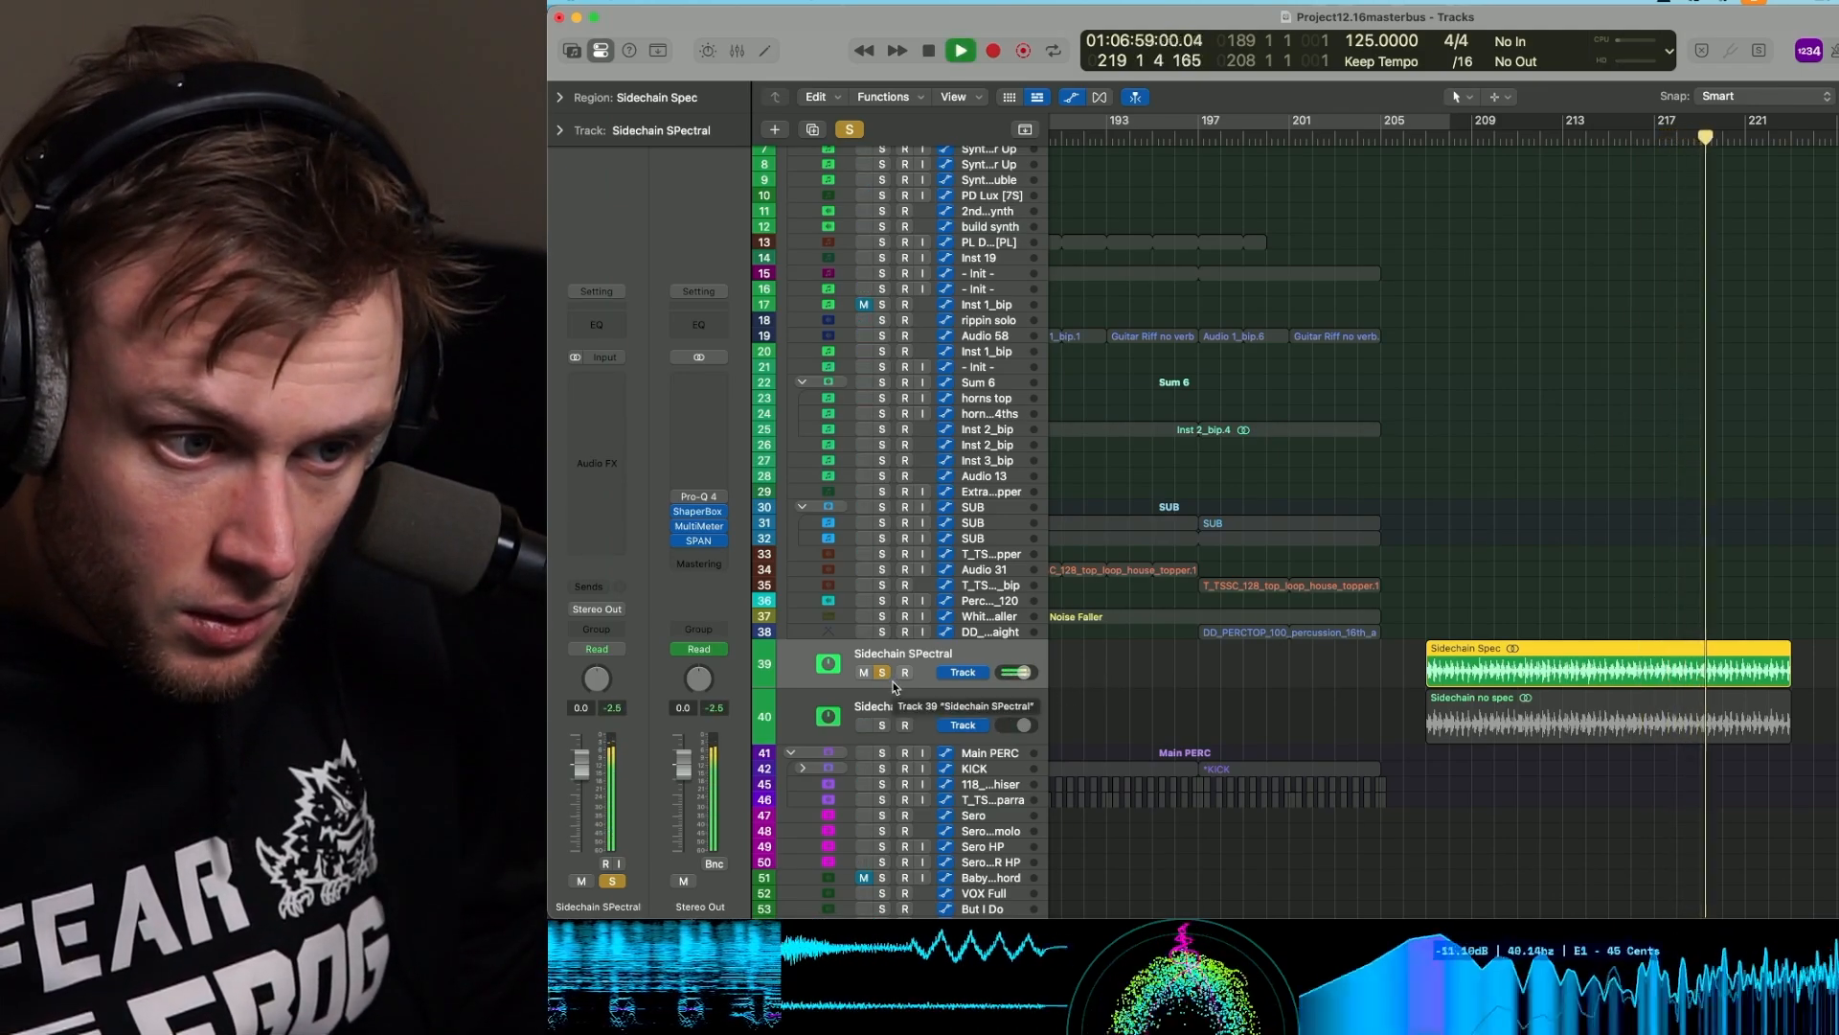
key("space")
left_click(1700, 148)
left_click(1701, 141)
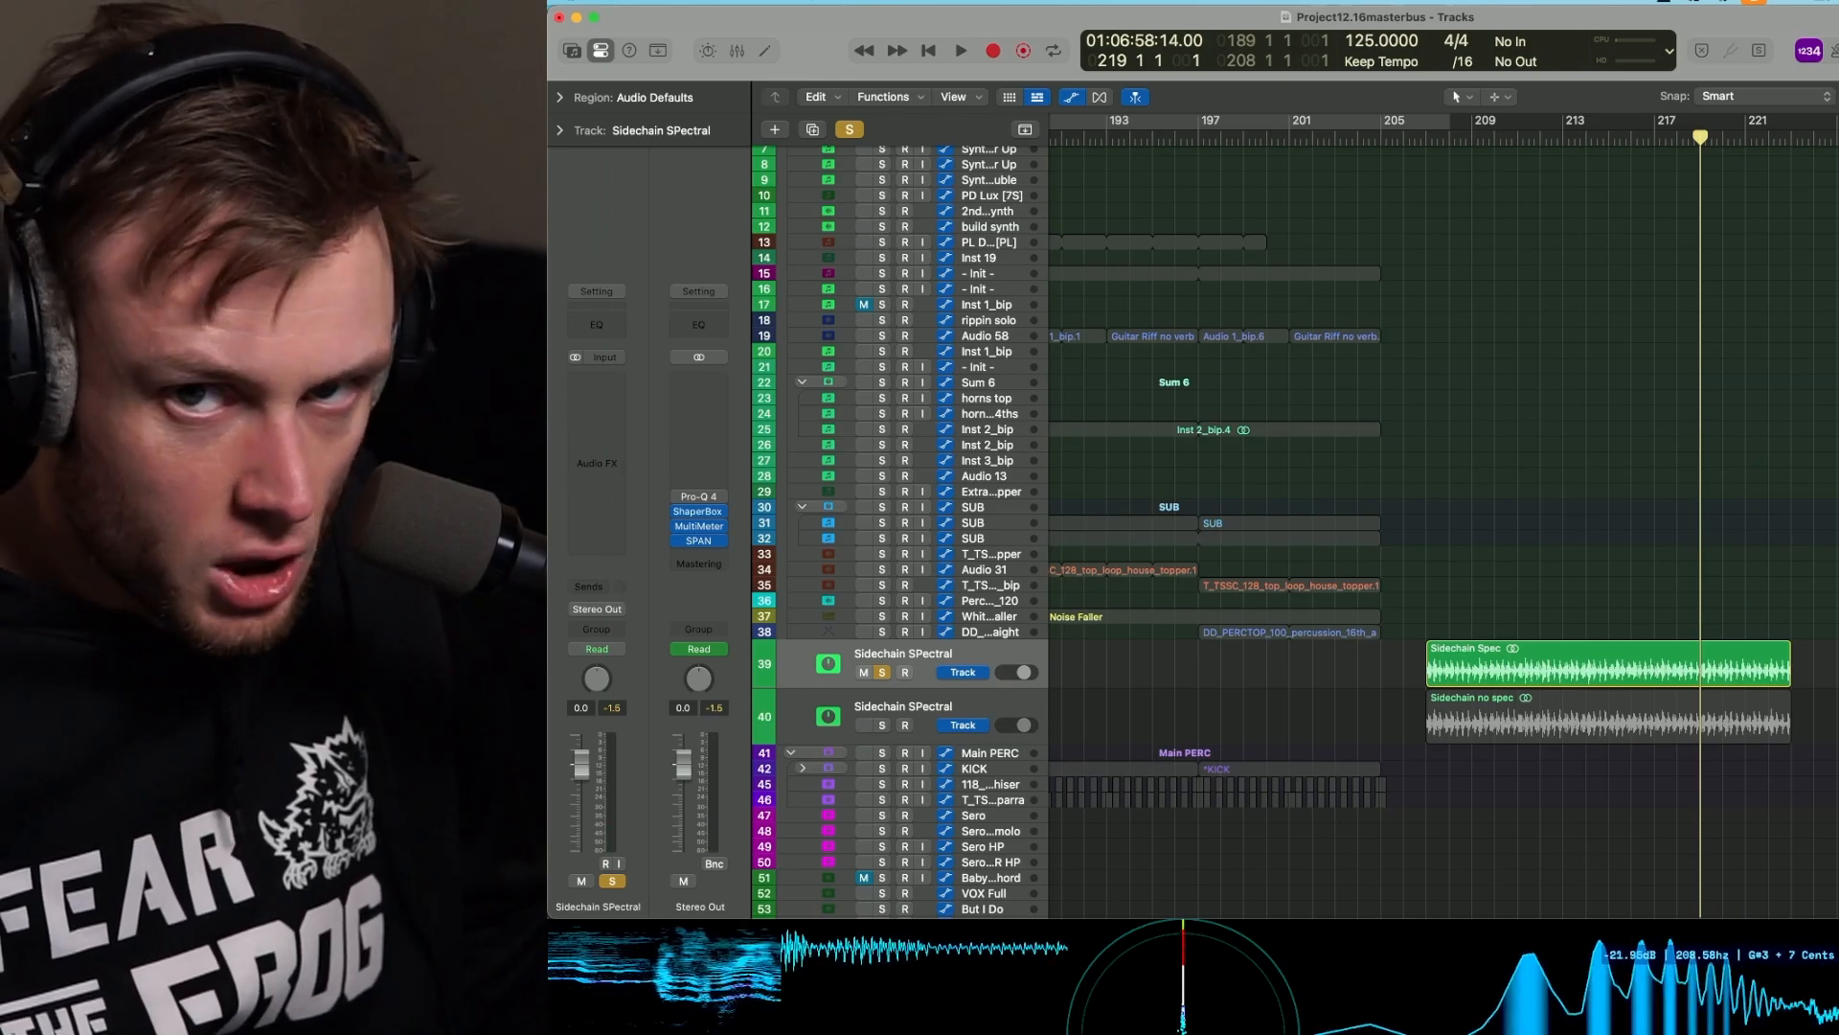
key("space")
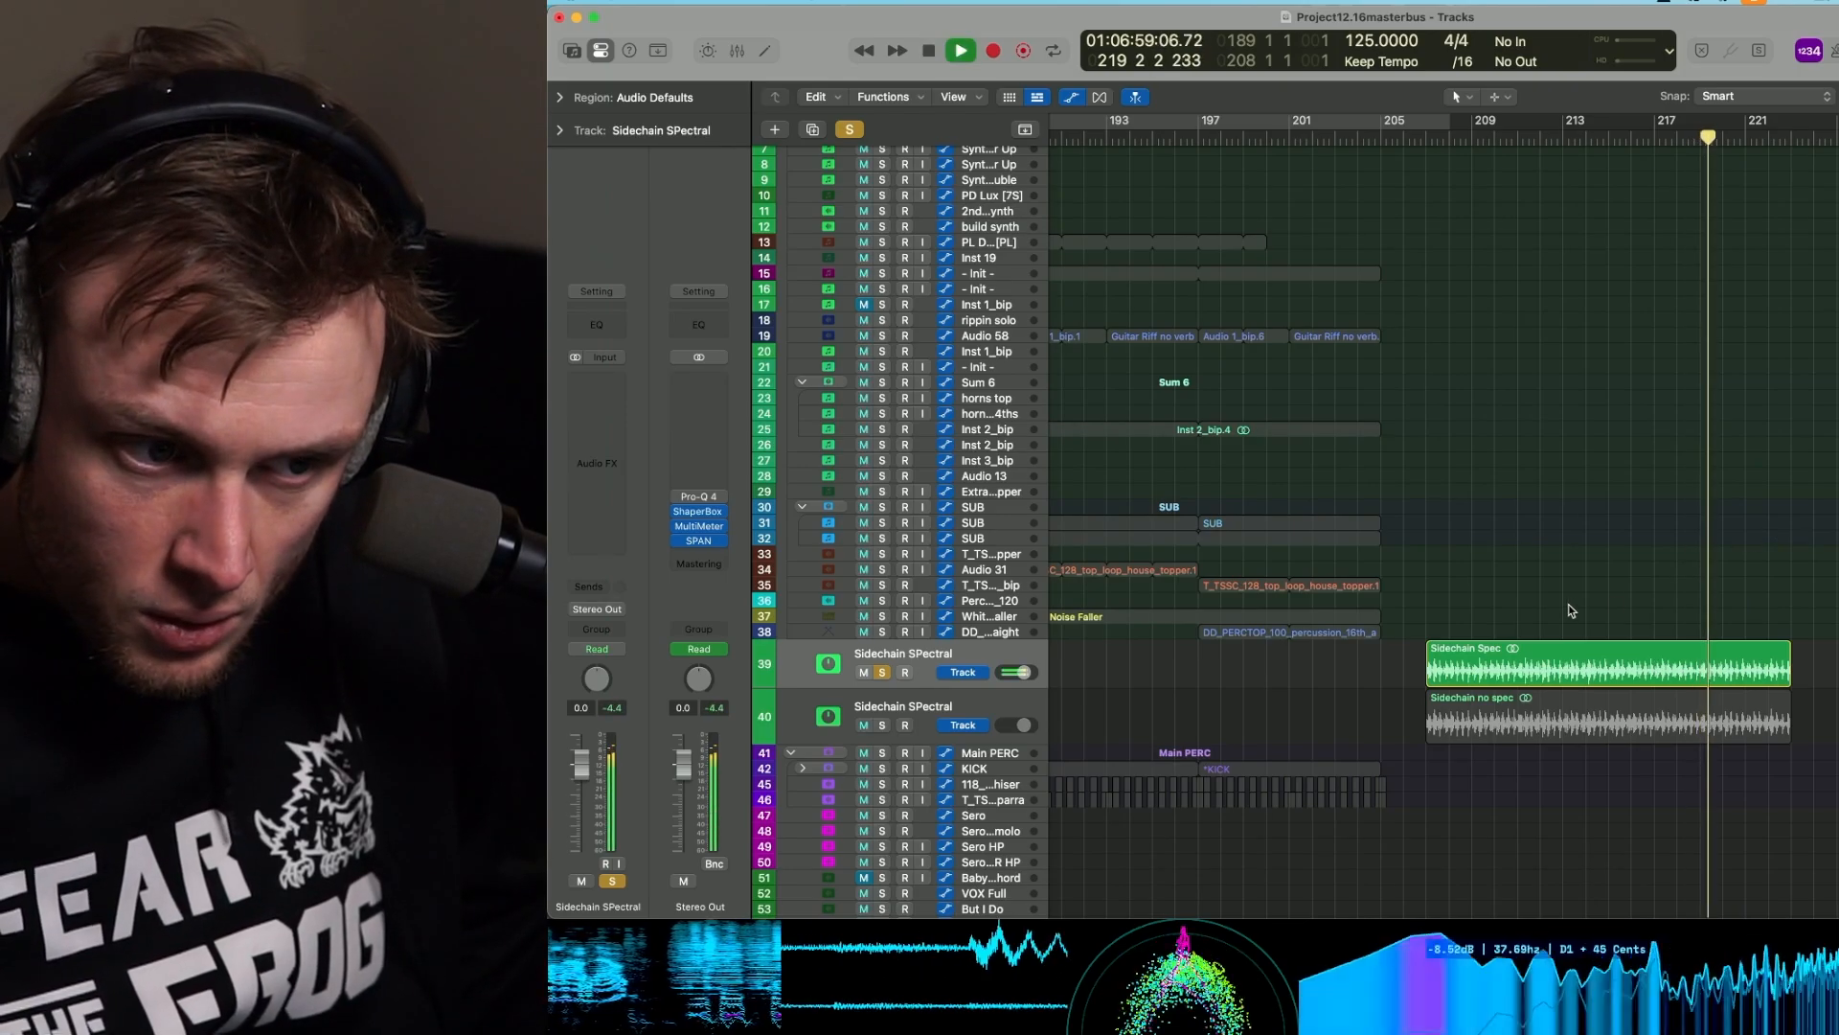
key("space")
Turn off the solo, select track 40, and audition the Sidechain no spec region repeatedly from bar 219.
left_click(1699, 152)
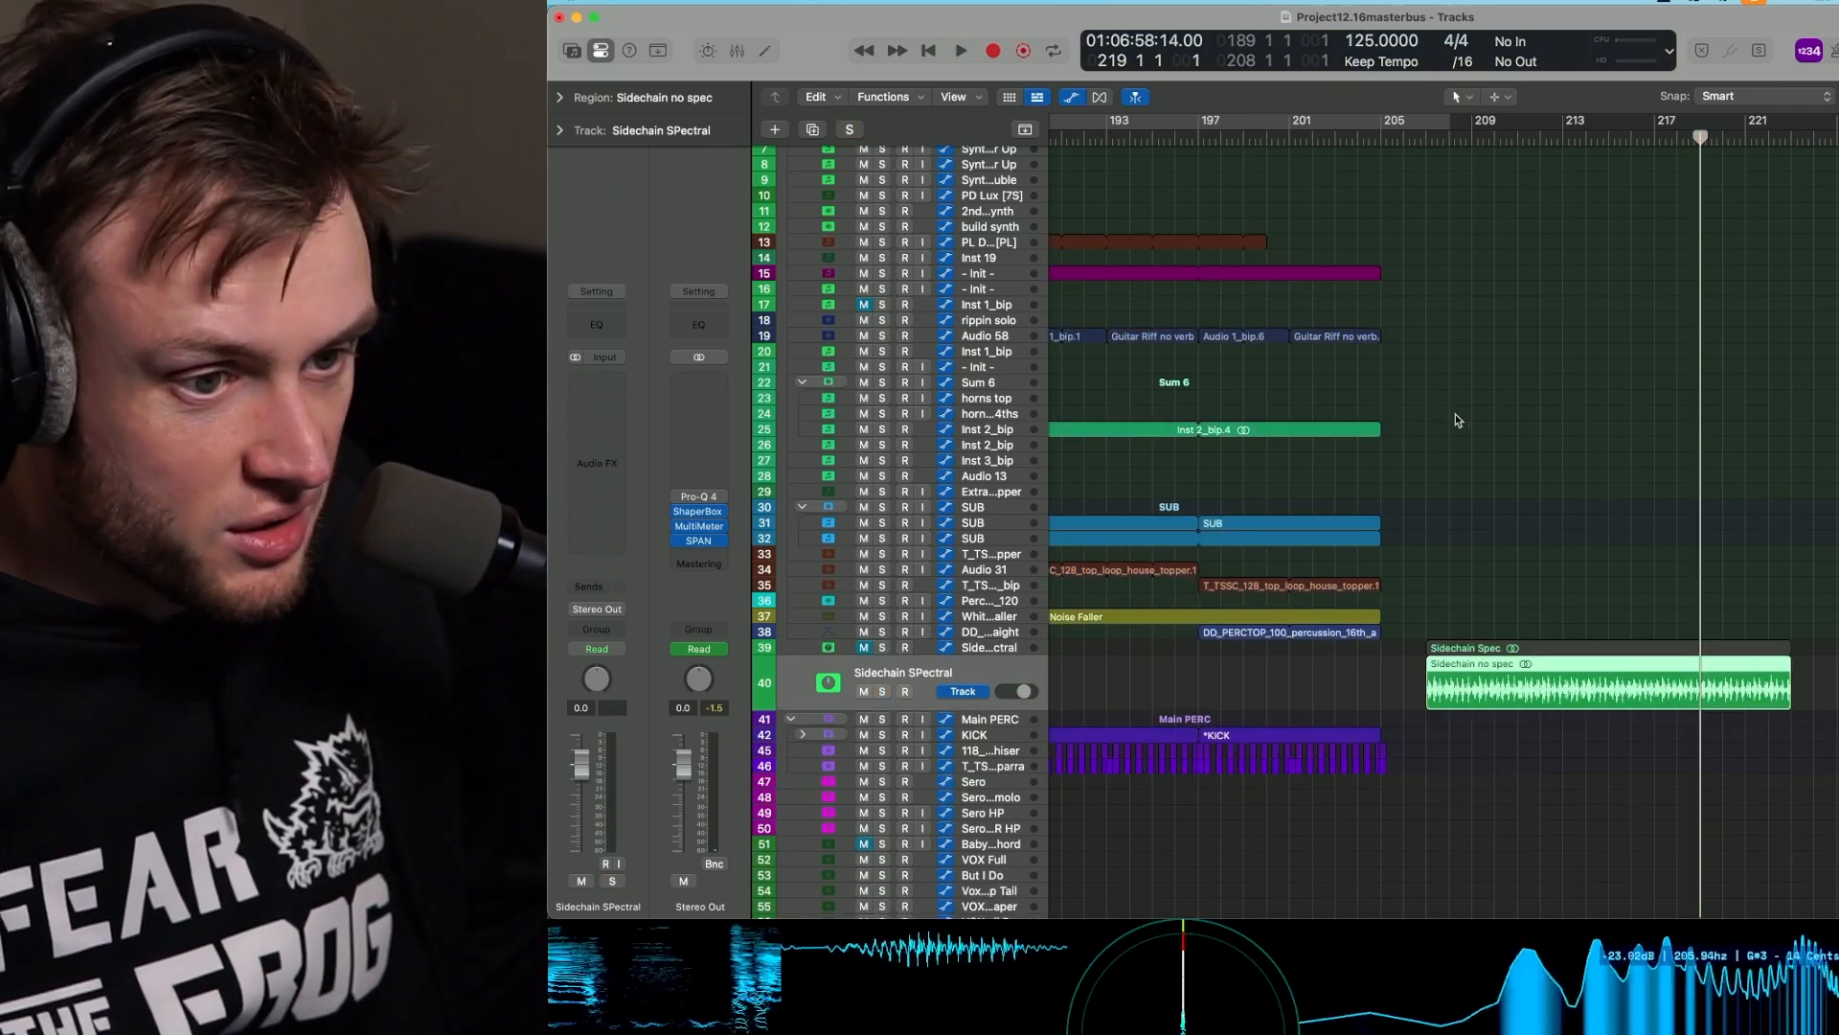
key("space")
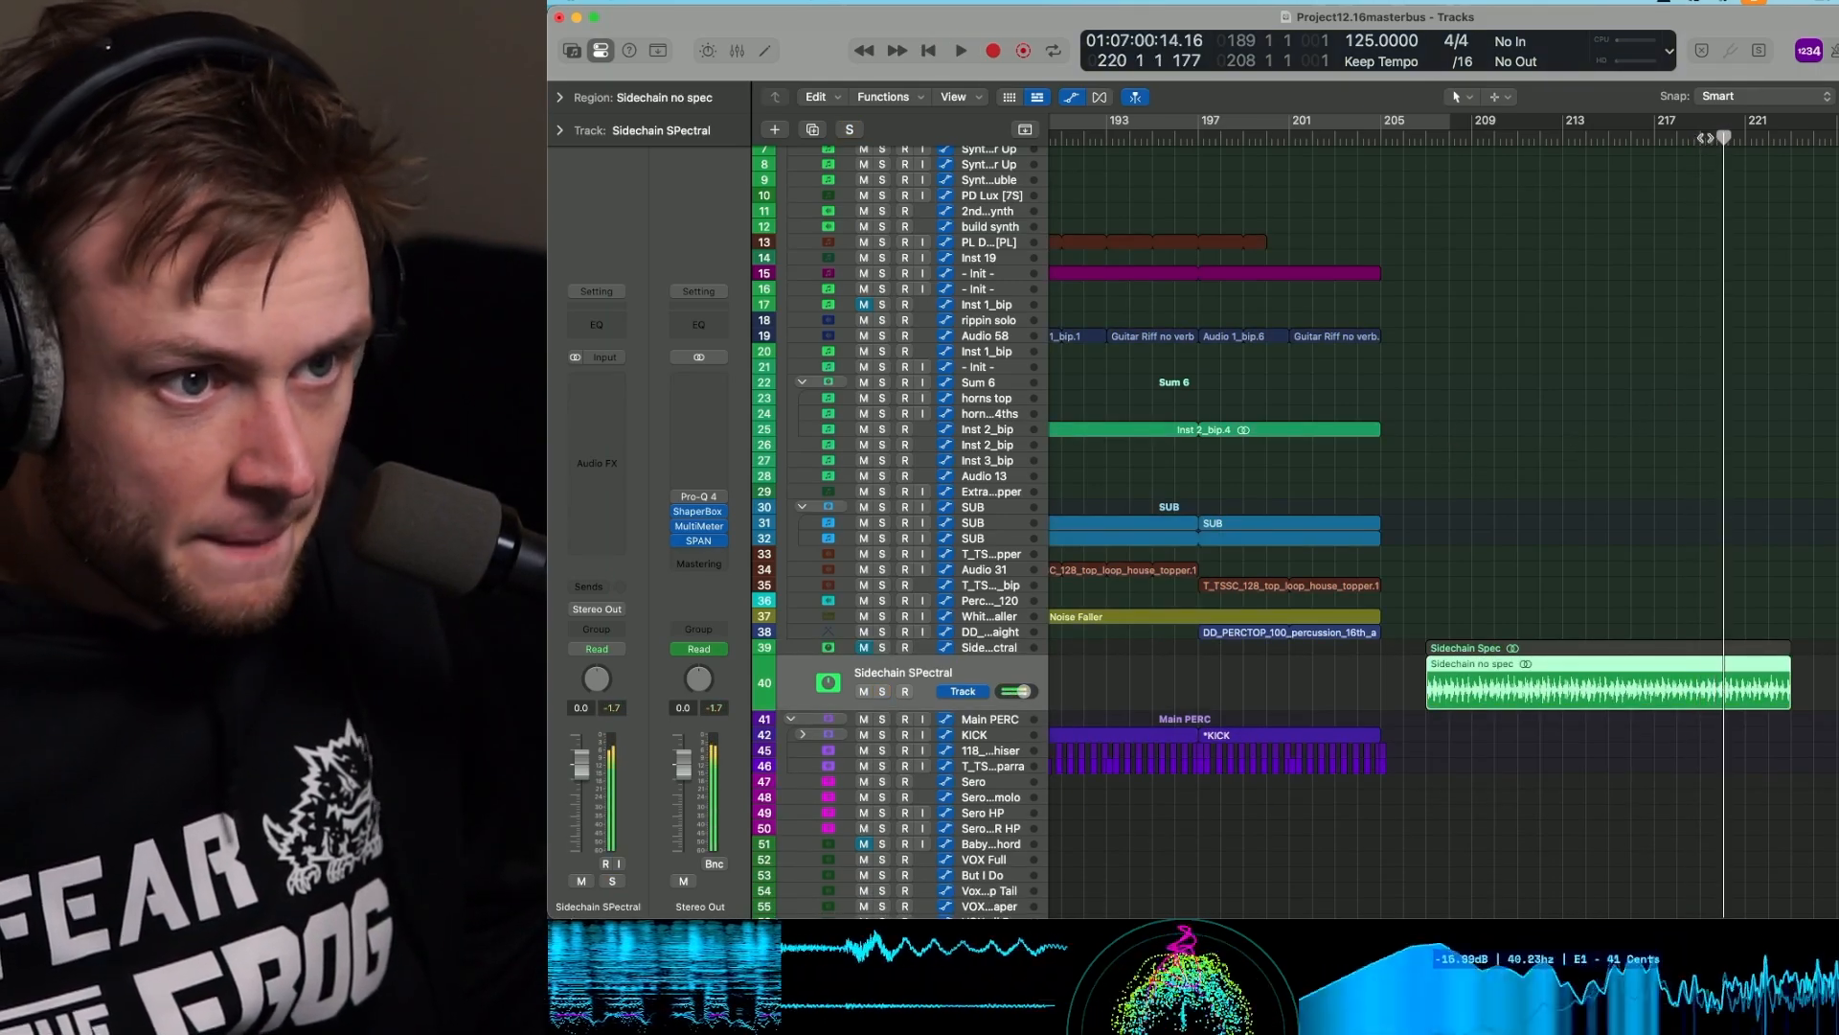
left_click(1701, 137)
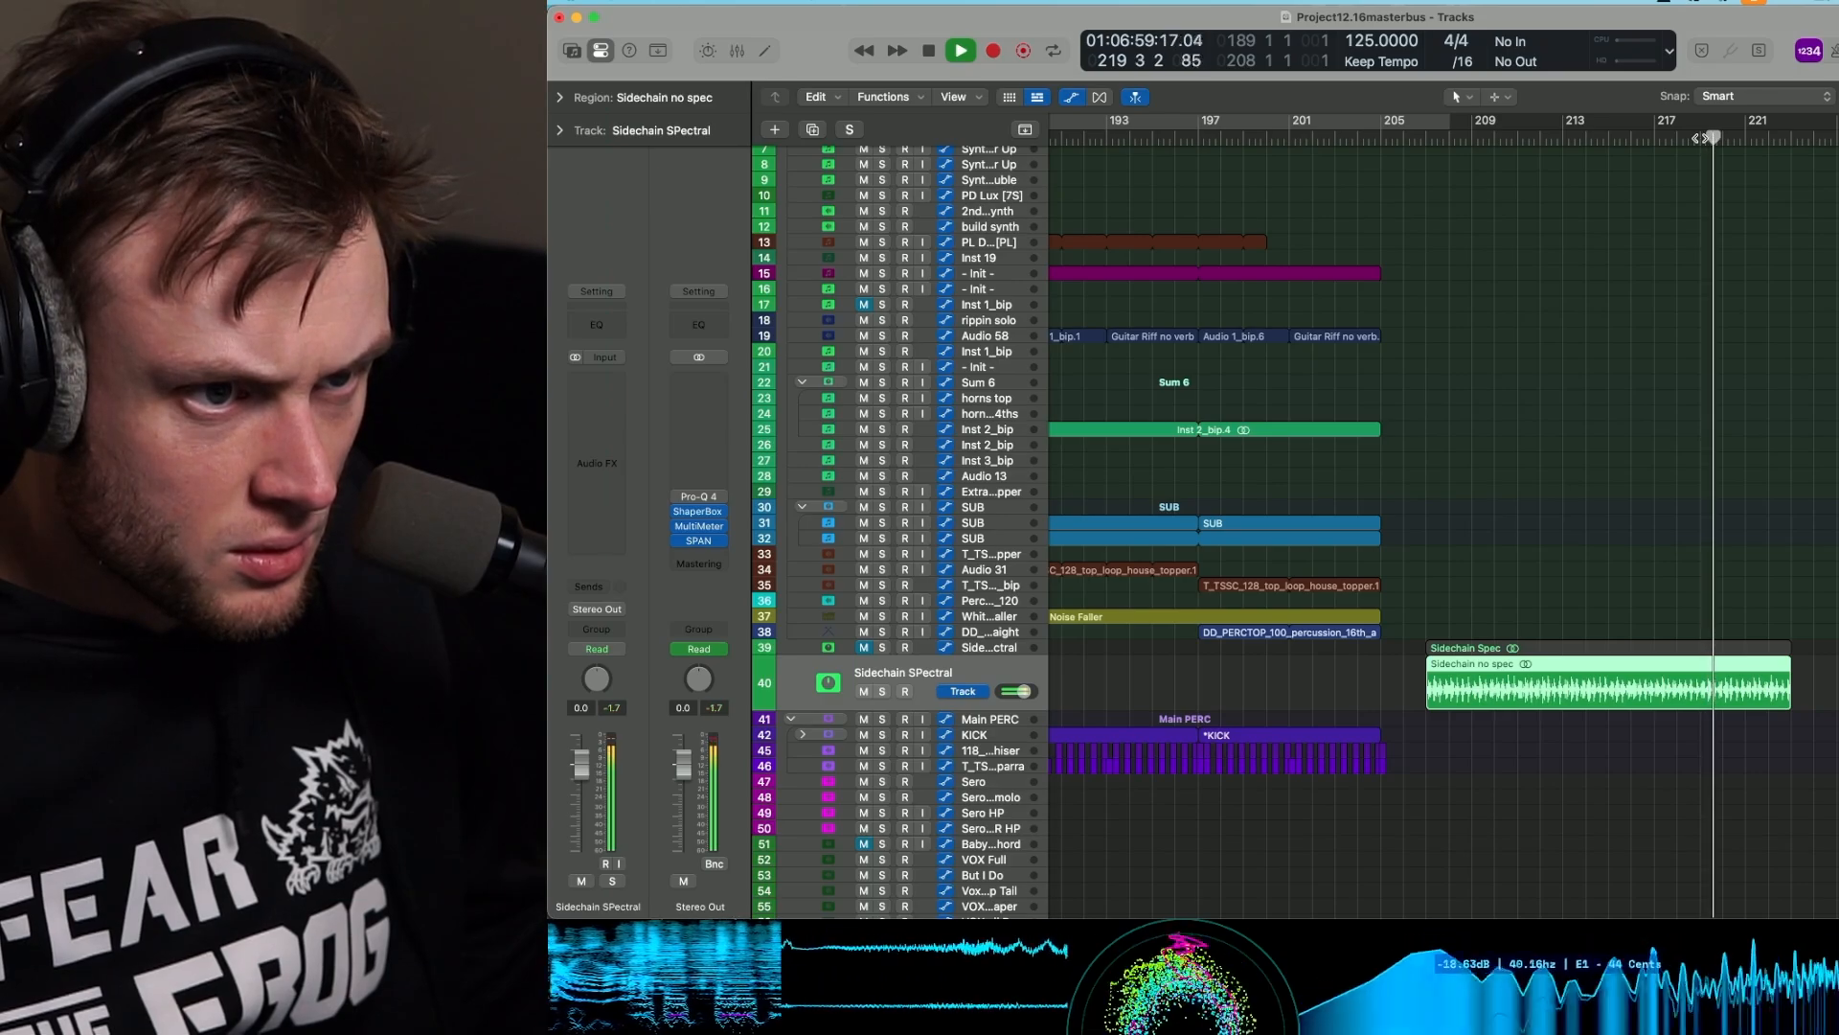
key("space")
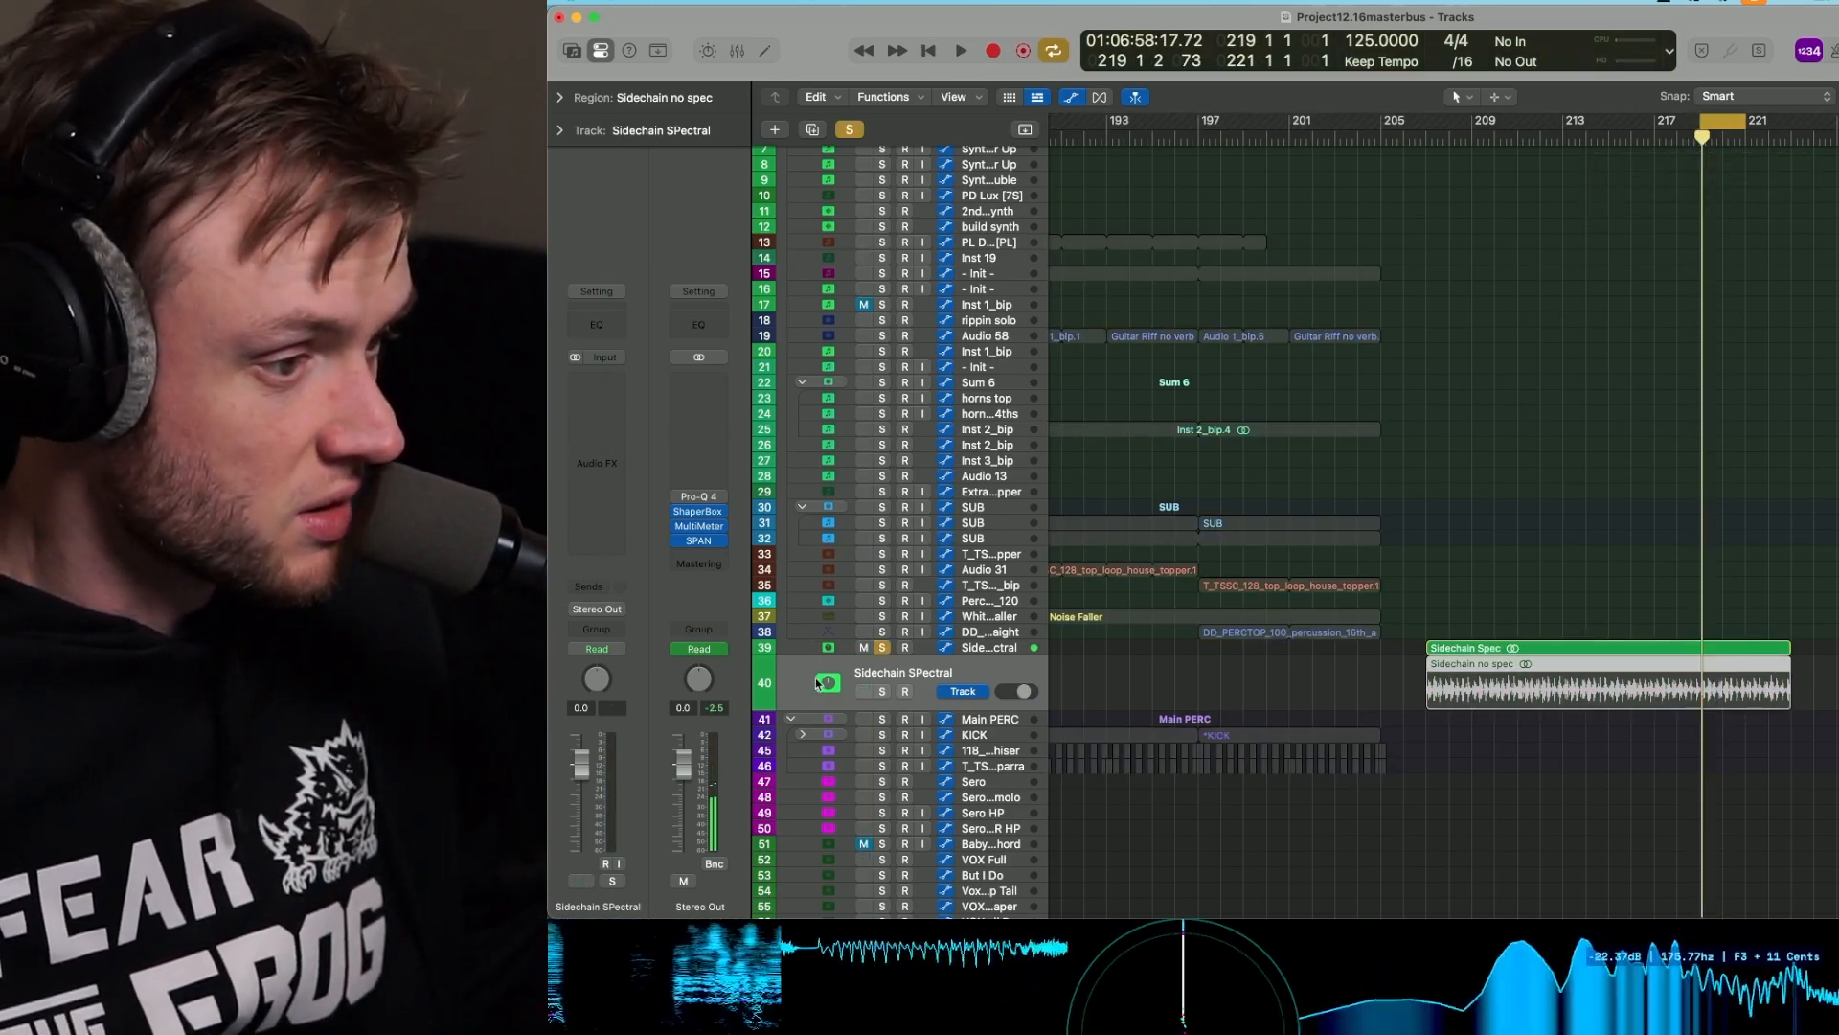
Play from bar 219 while toggling solo on track 39 to compare Sidechain Spec with Sidechain no spec.
key("space")
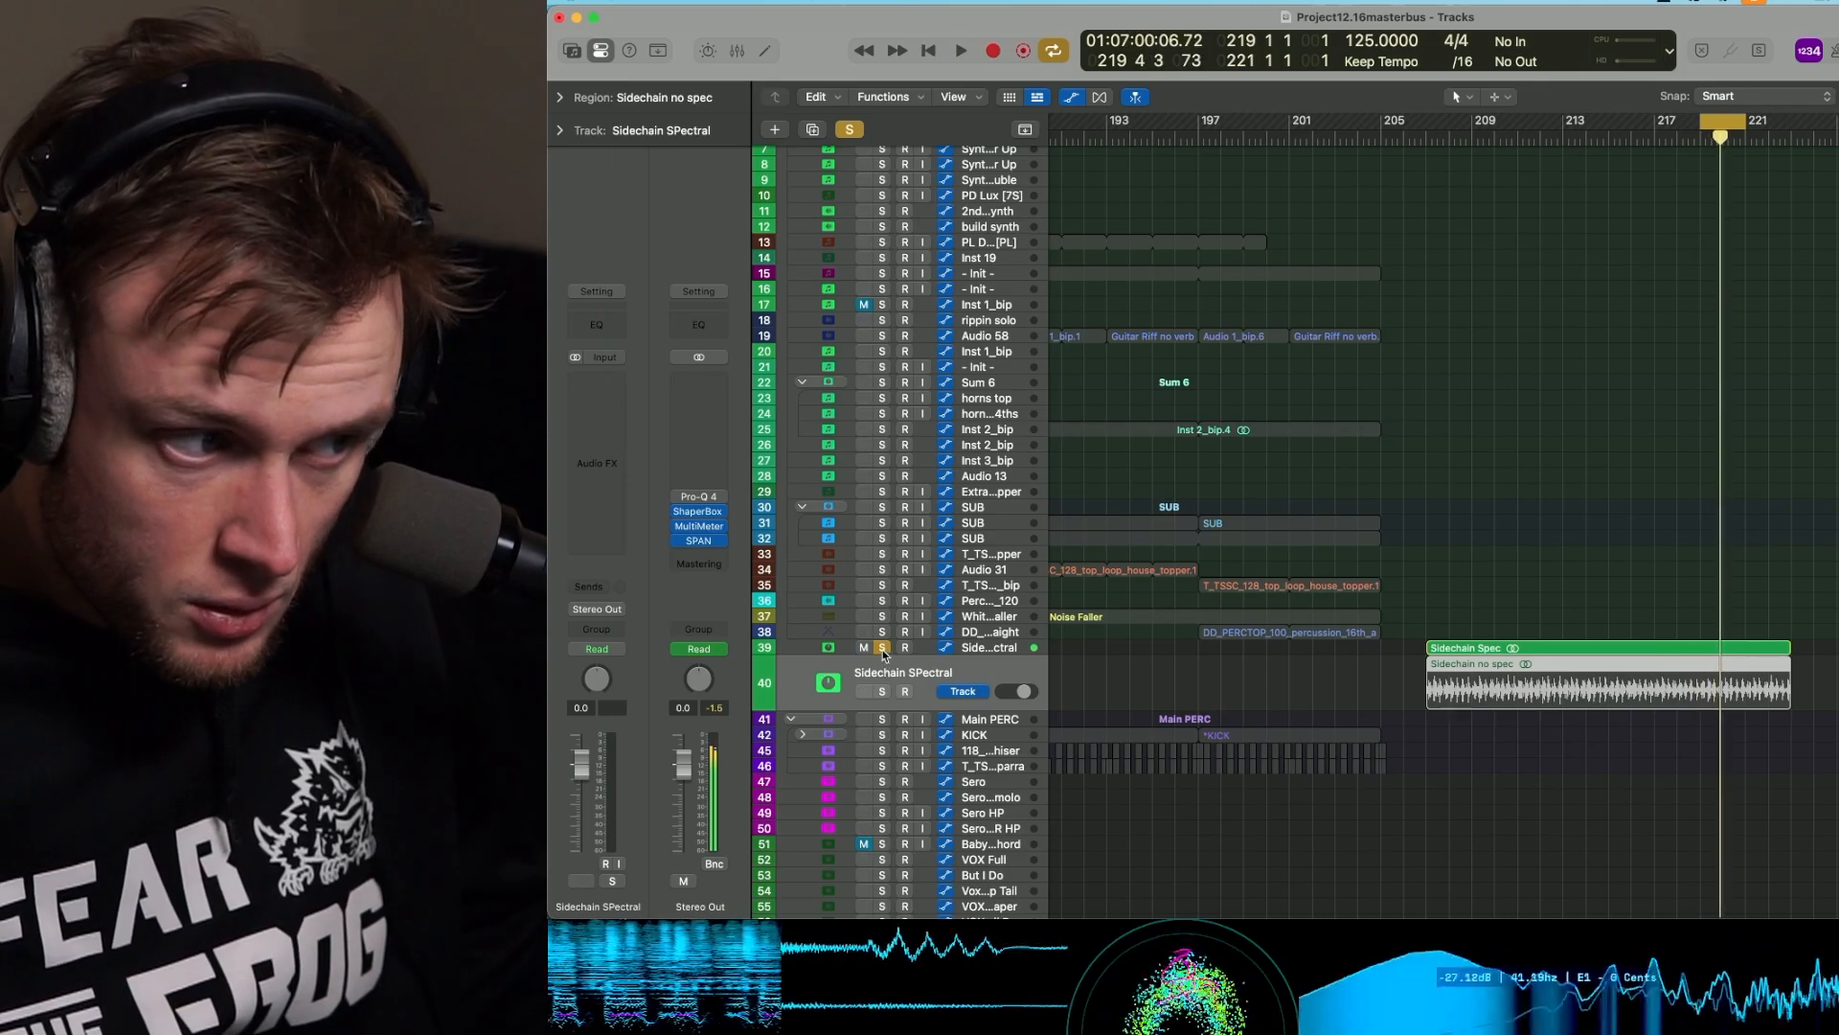
left_click(882, 649)
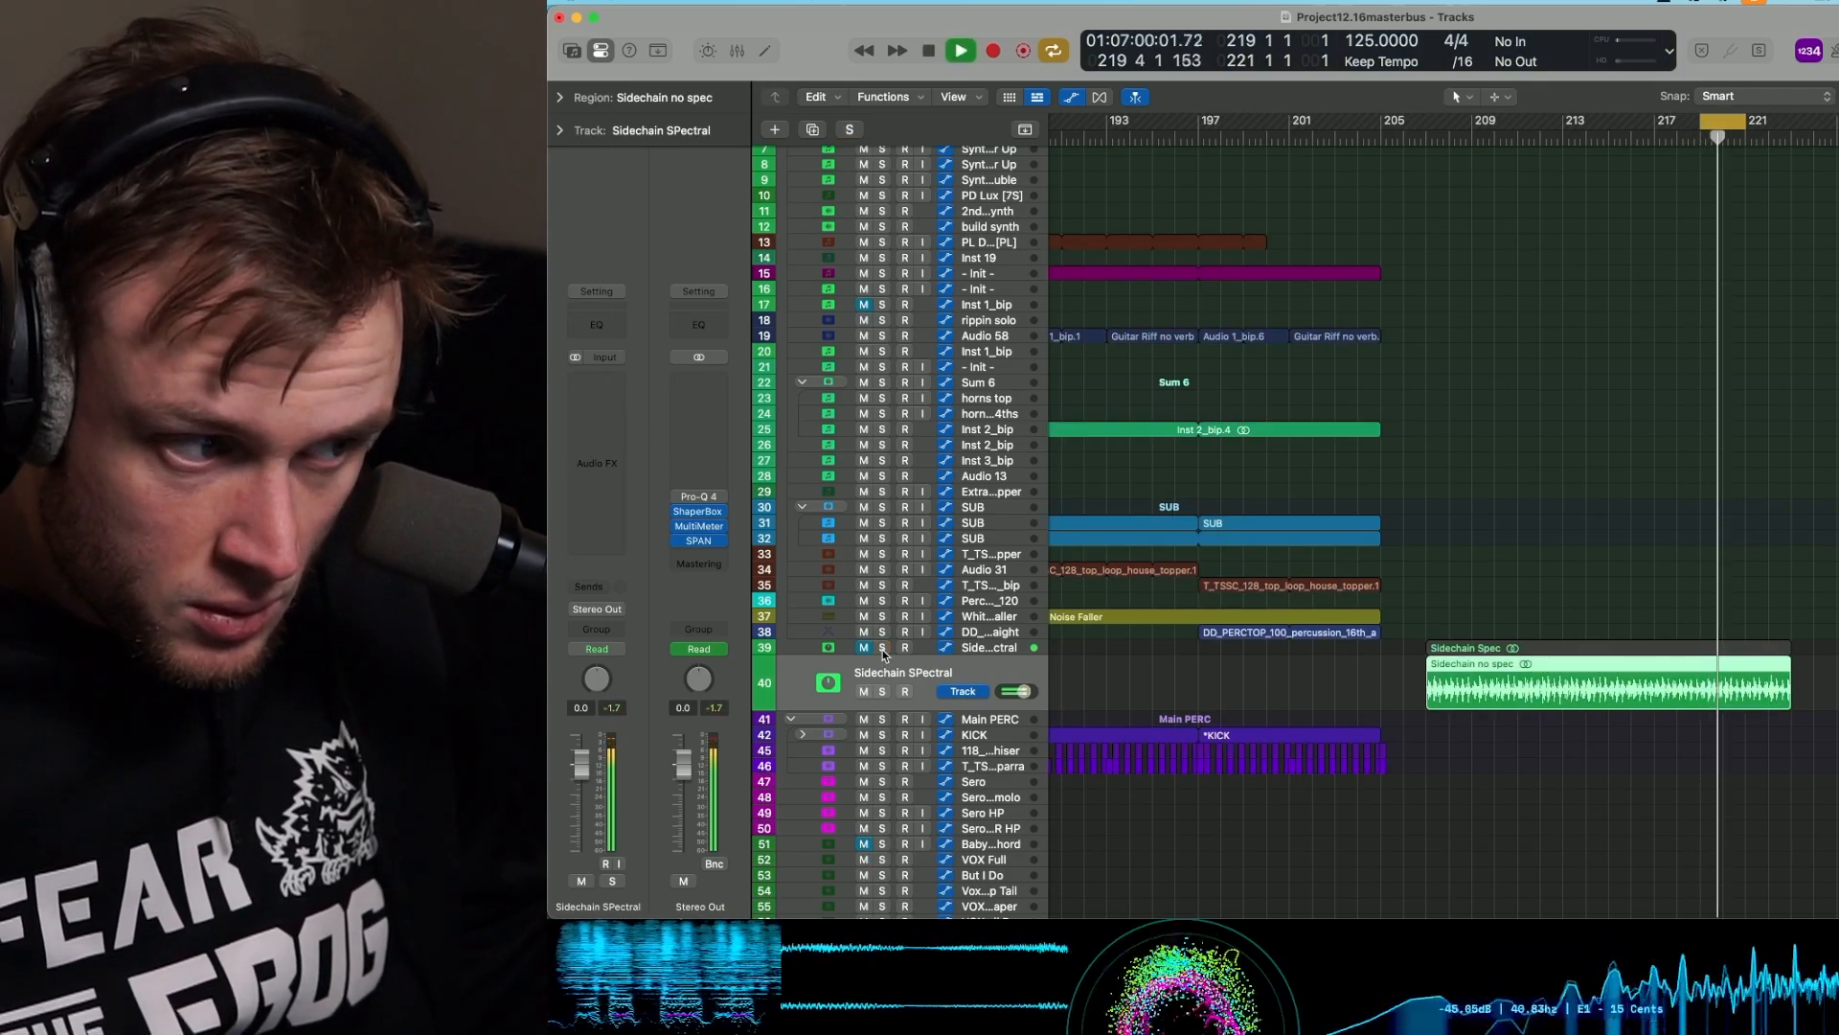
left_click(882, 649)
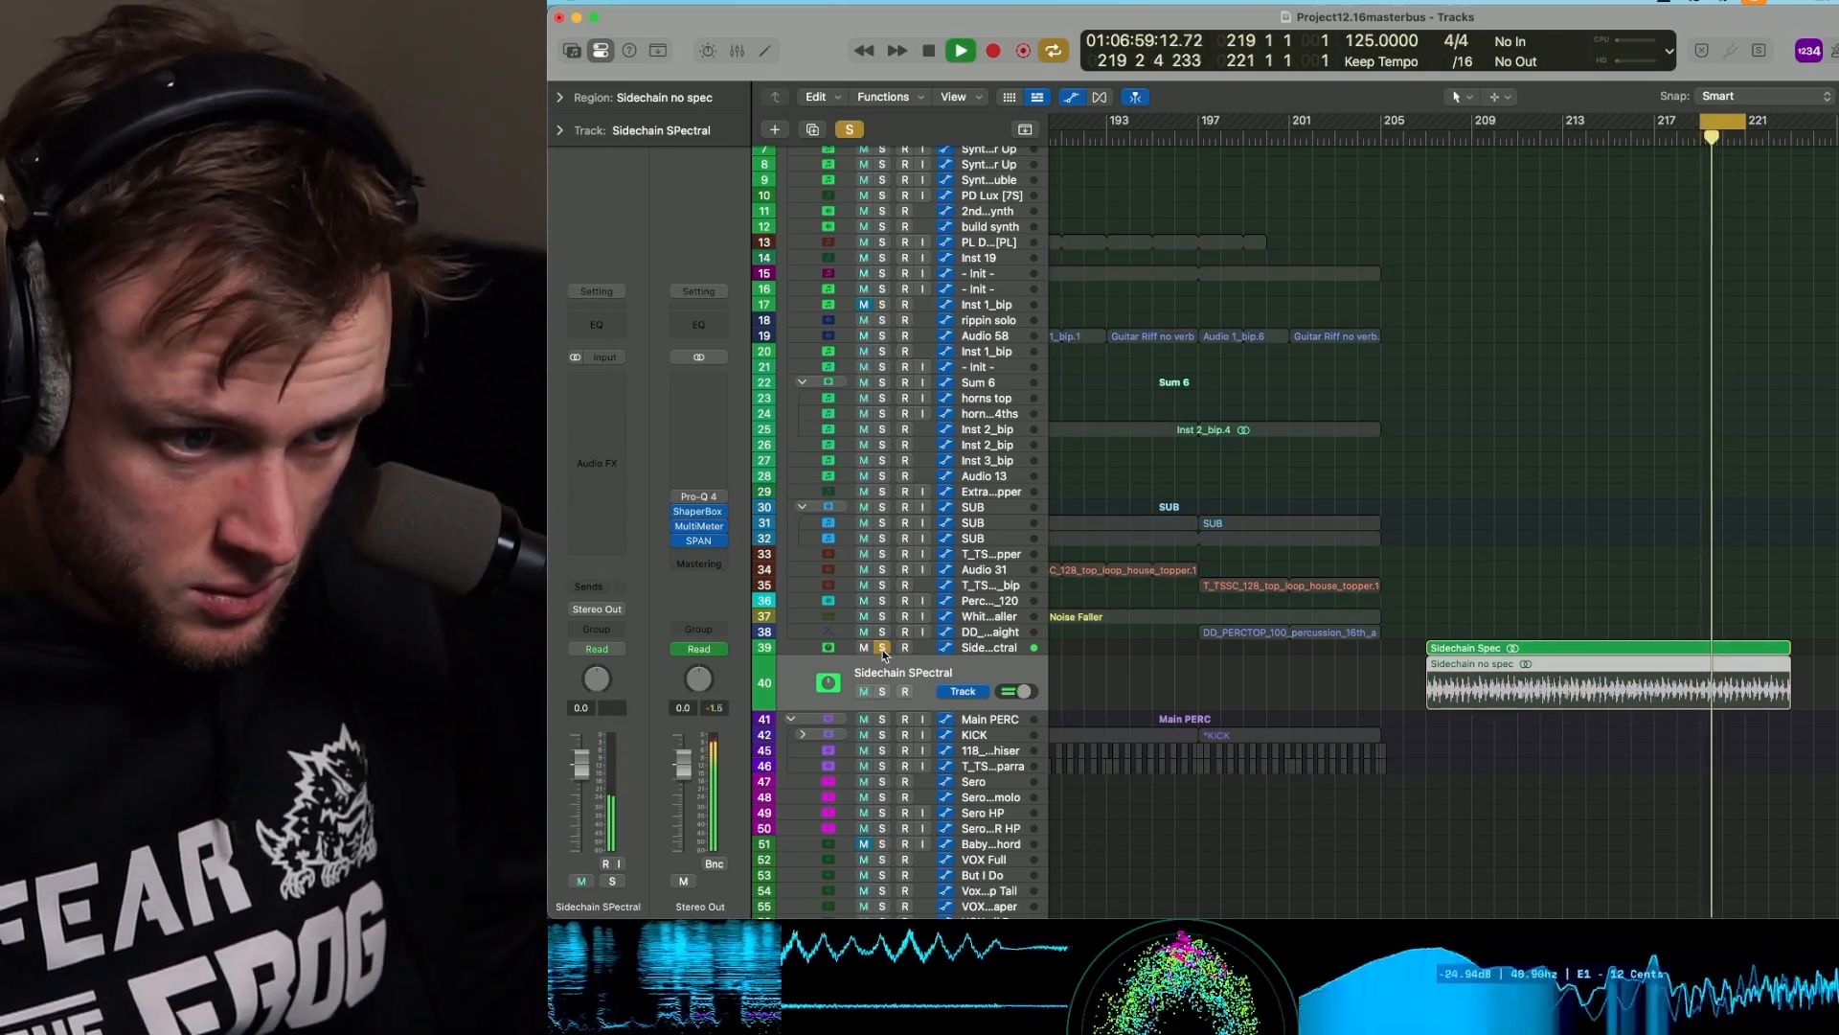
key("space")
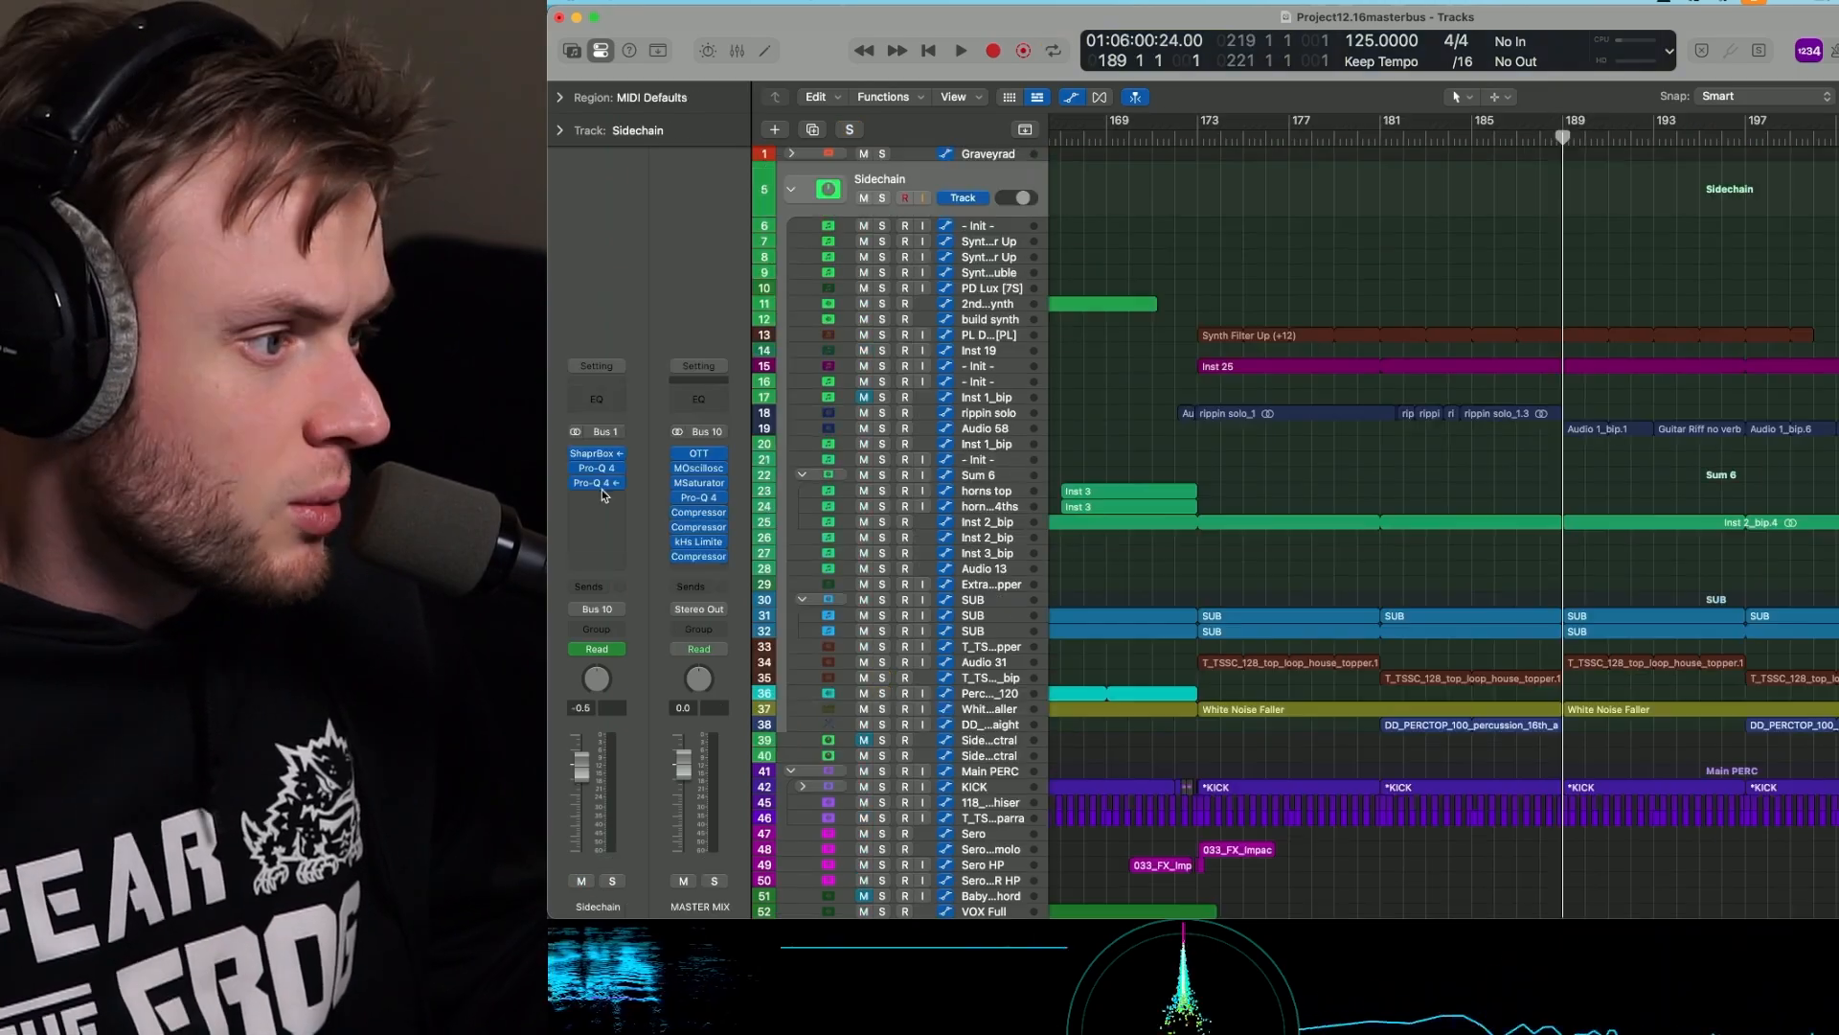
Open the last Pro-Q 4 on the Sidechain track, play from bar 189, and examine its spectral dynamics controls.
left_click(601, 489)
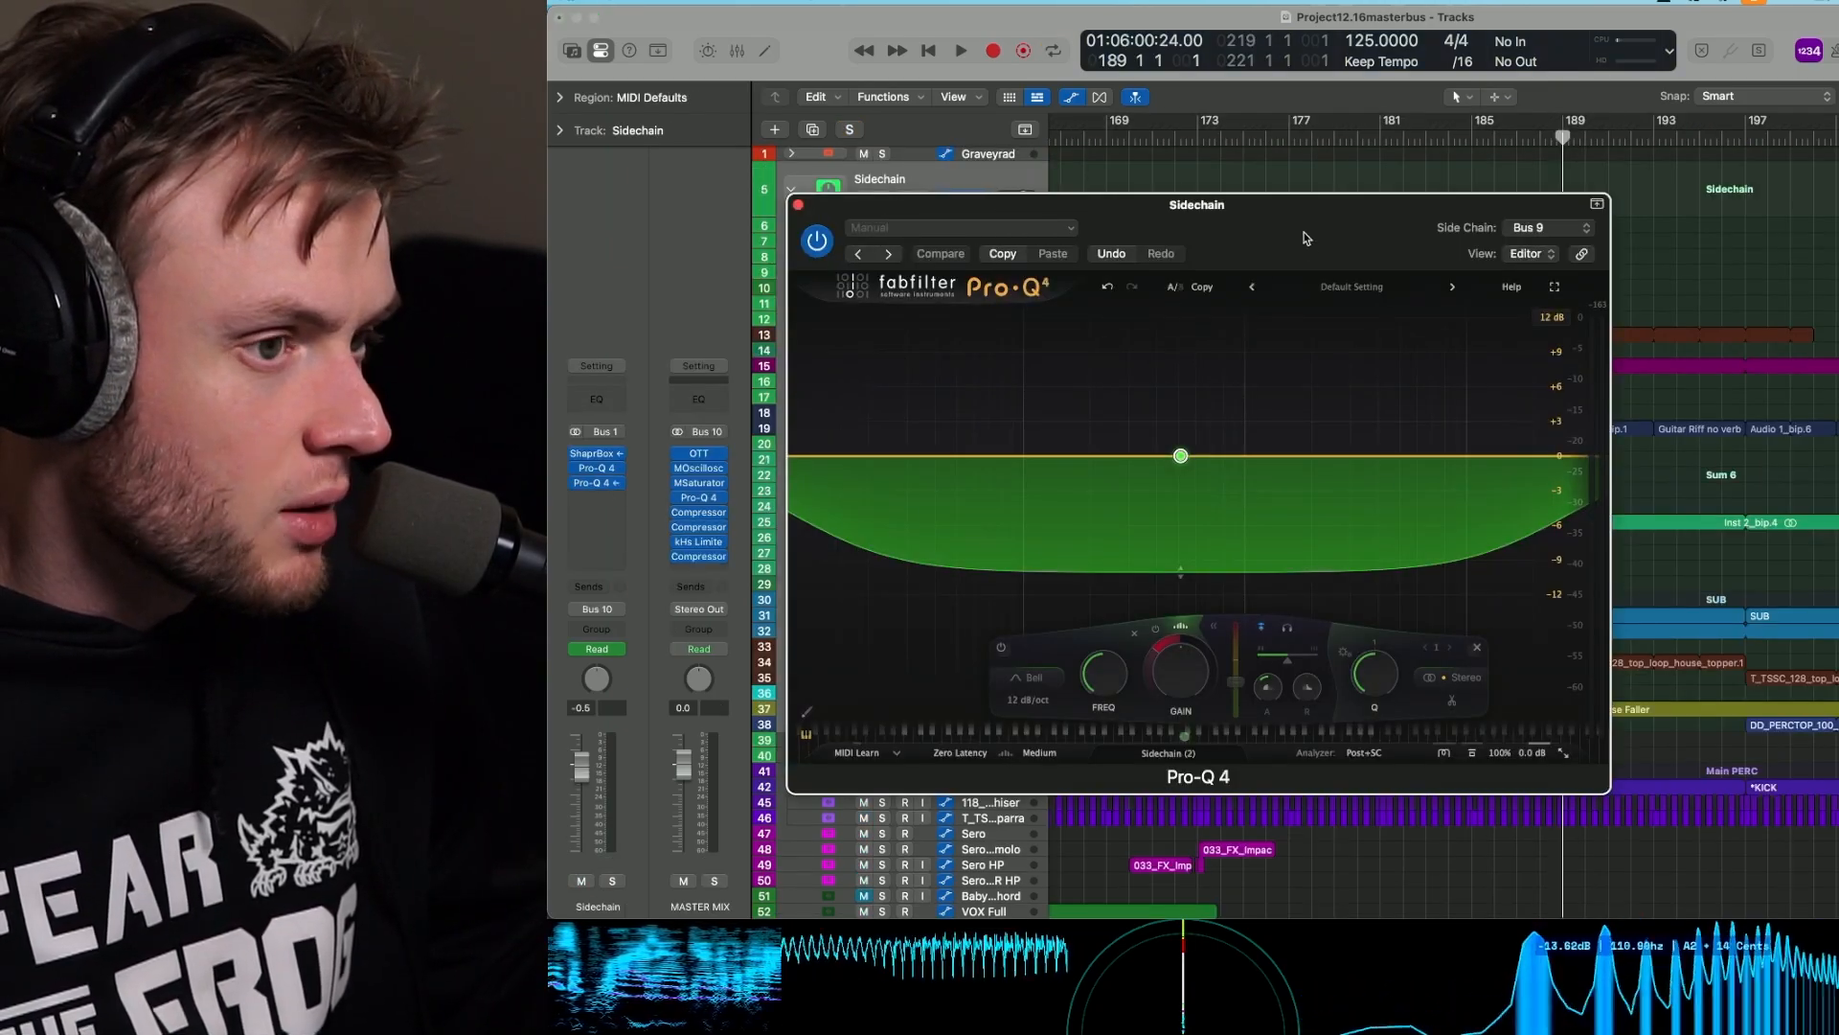
key("space")
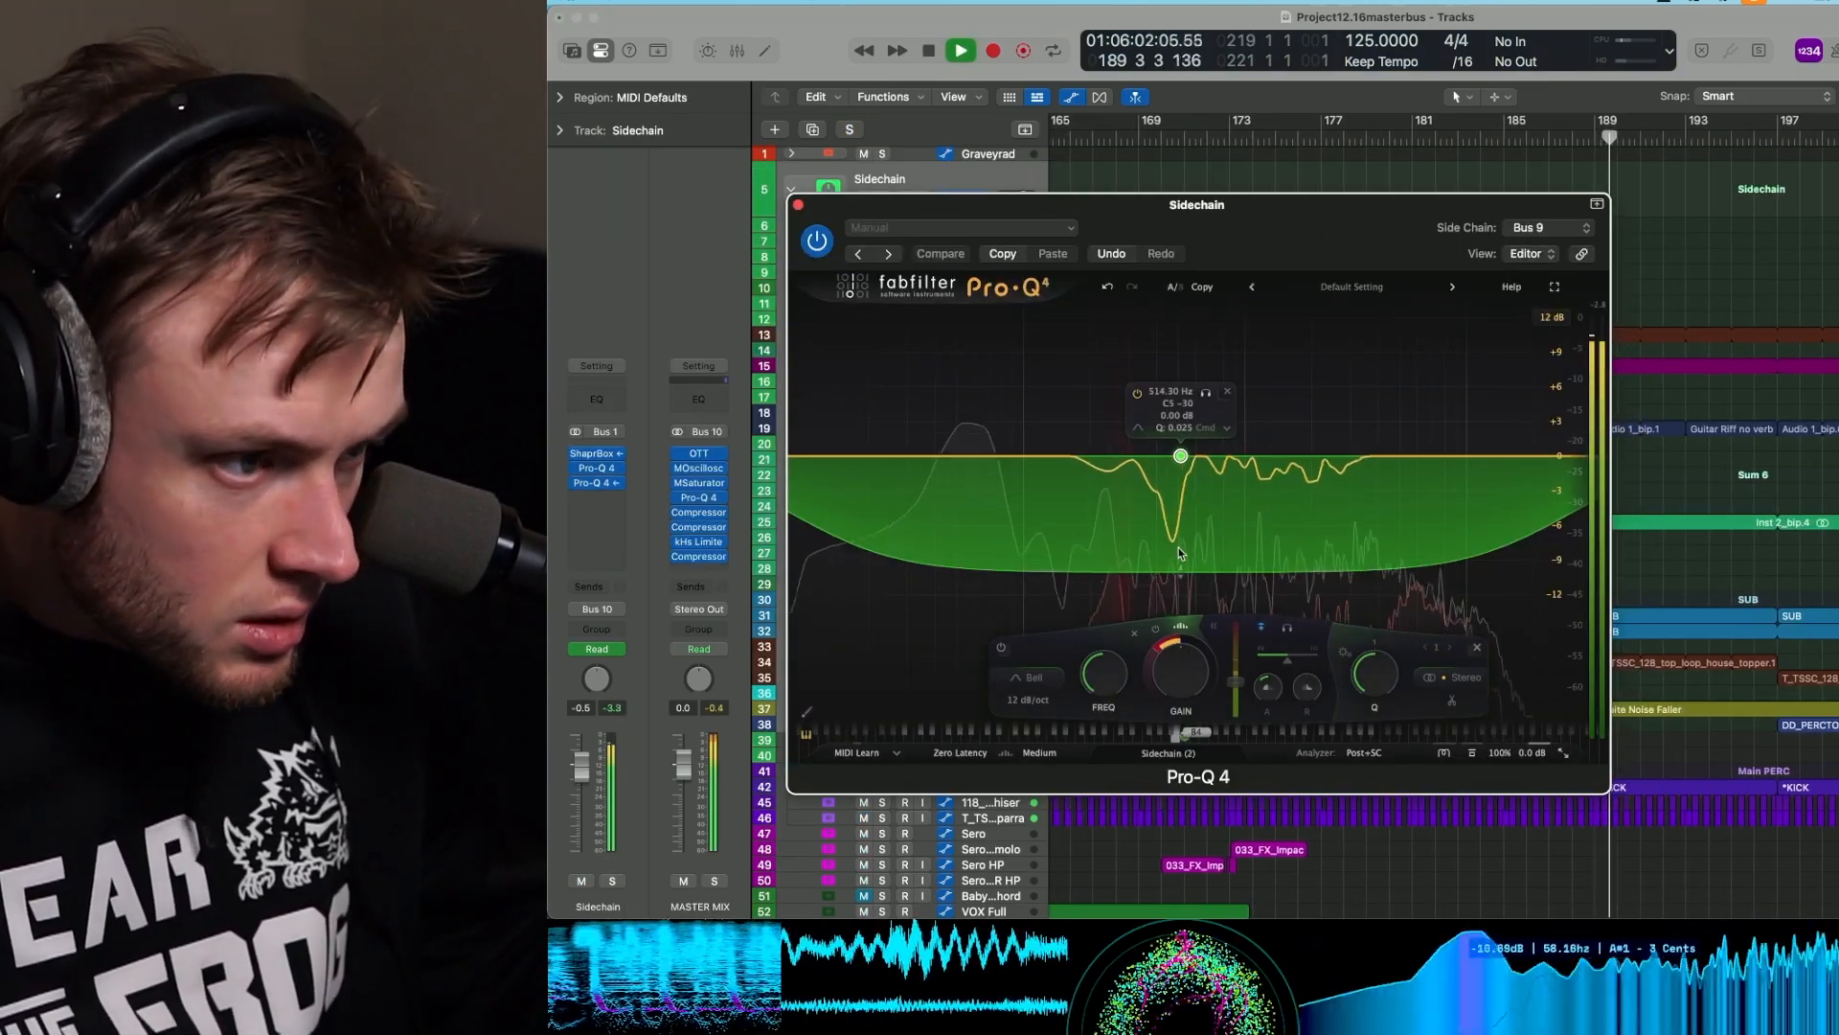
key("space")
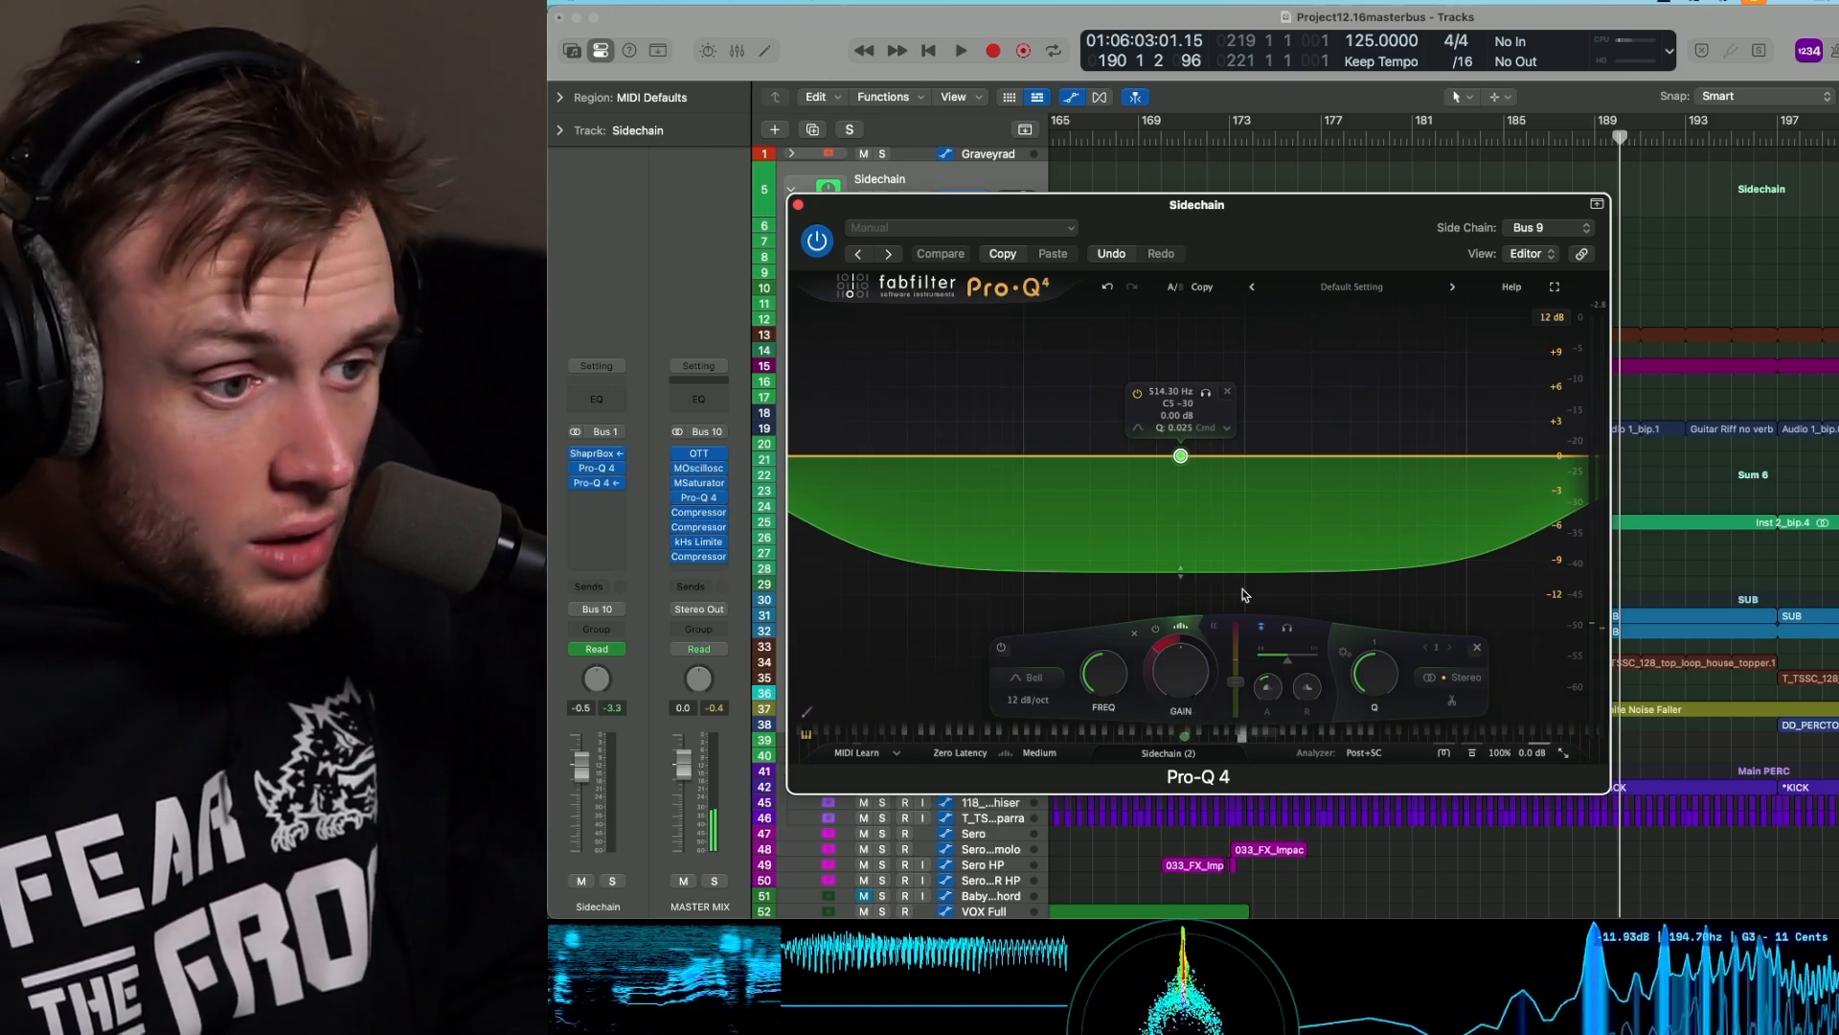
mouse_move(1272, 693)
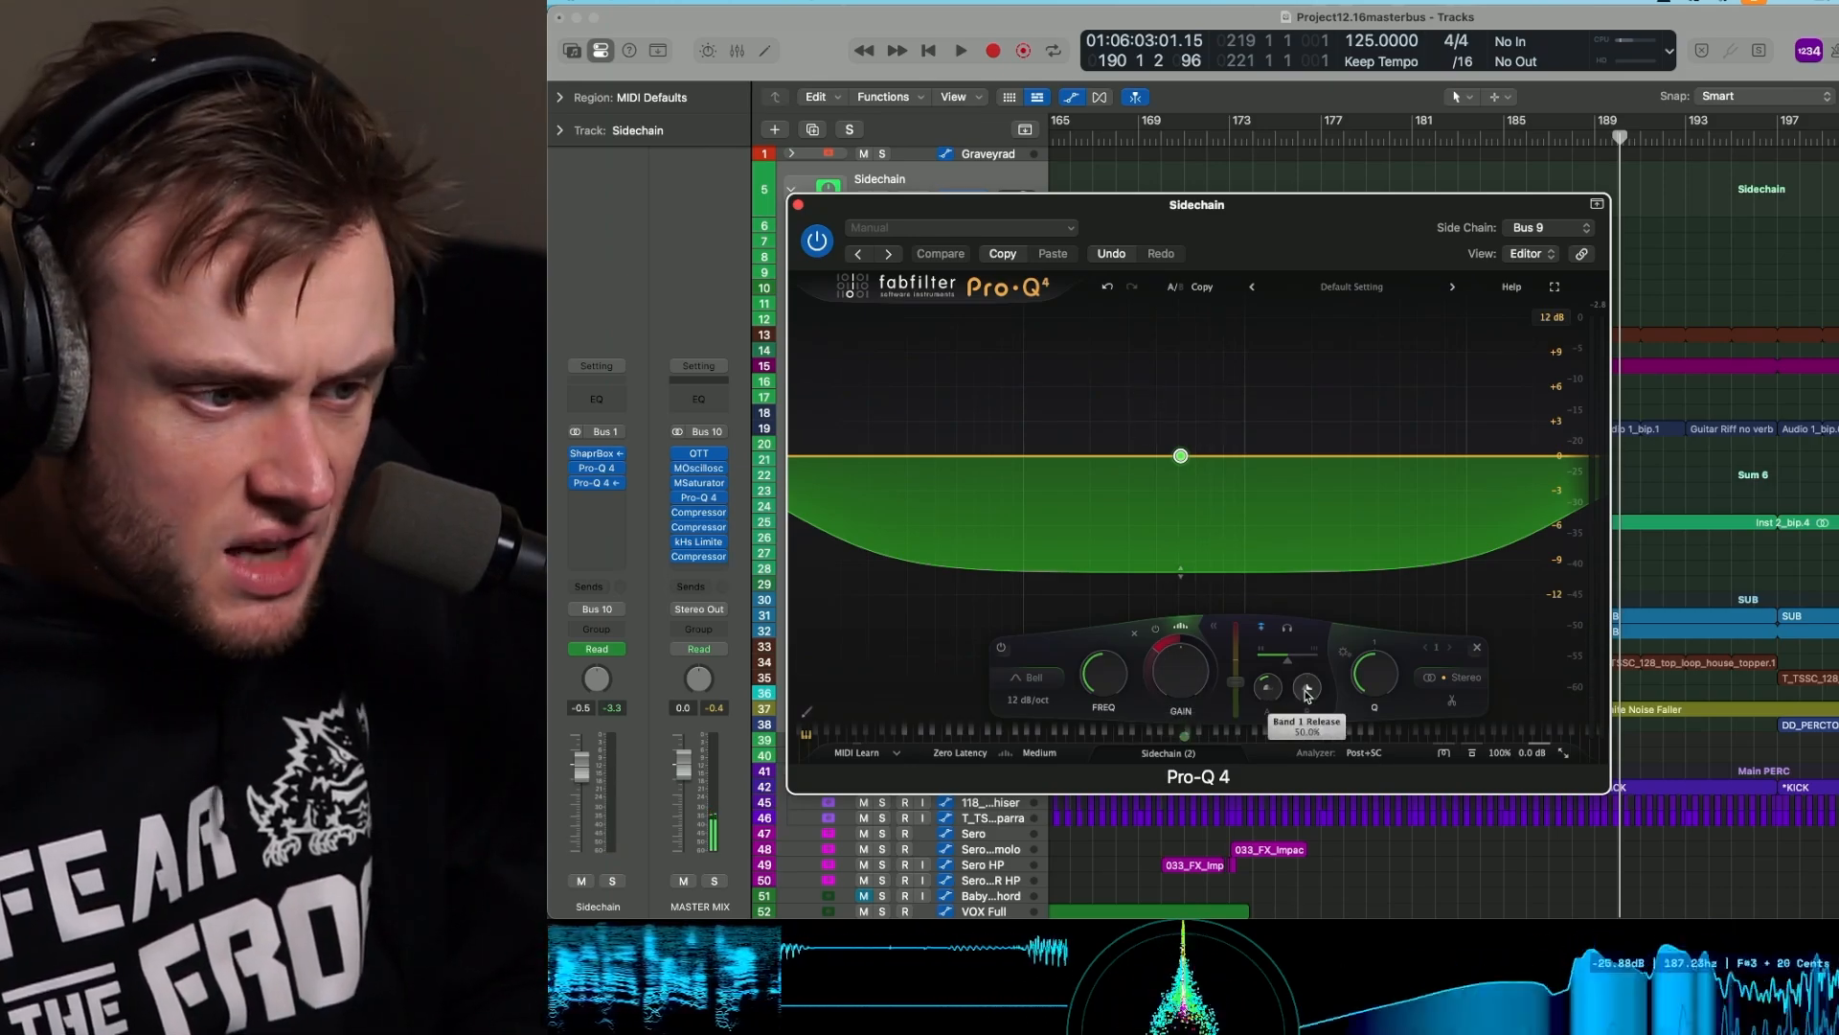
mouse_move(1282, 662)
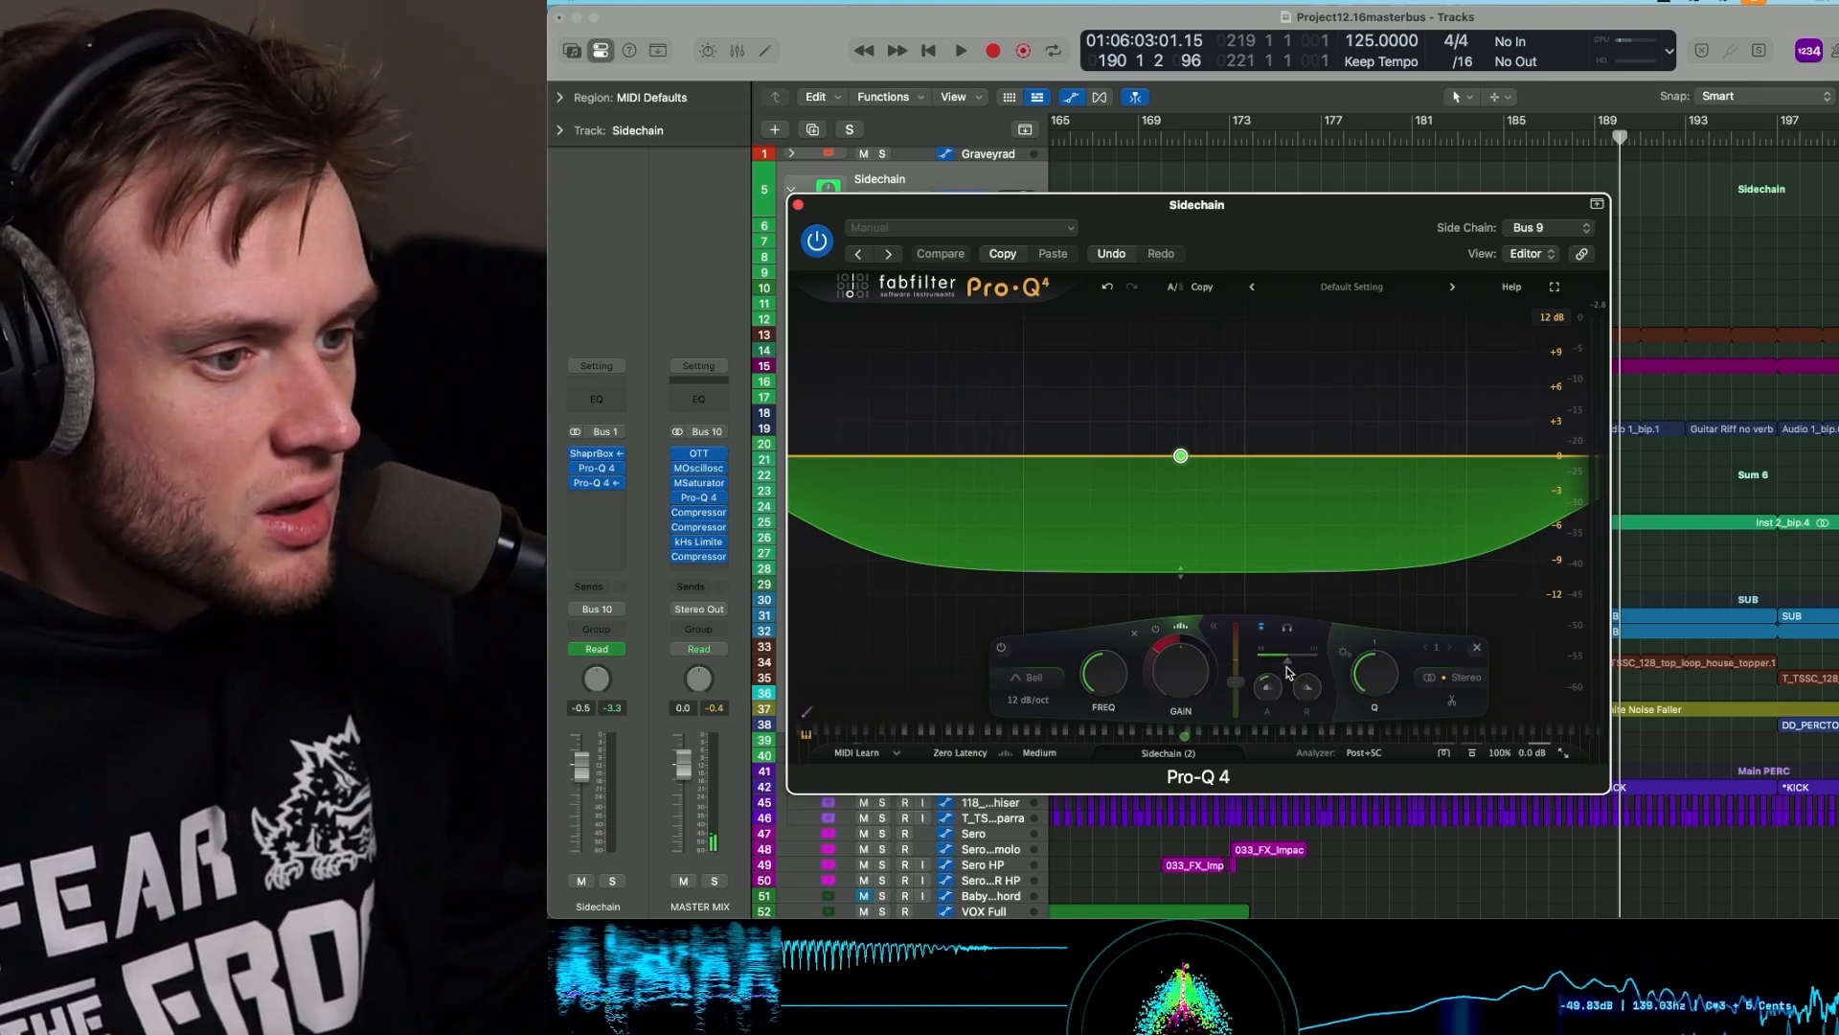
Set Band 1 Spectral Density to 100% and reposition the Pro-Q 4 window while auditioning from bar 189.
left_click_drag(1289, 664, 1328, 660)
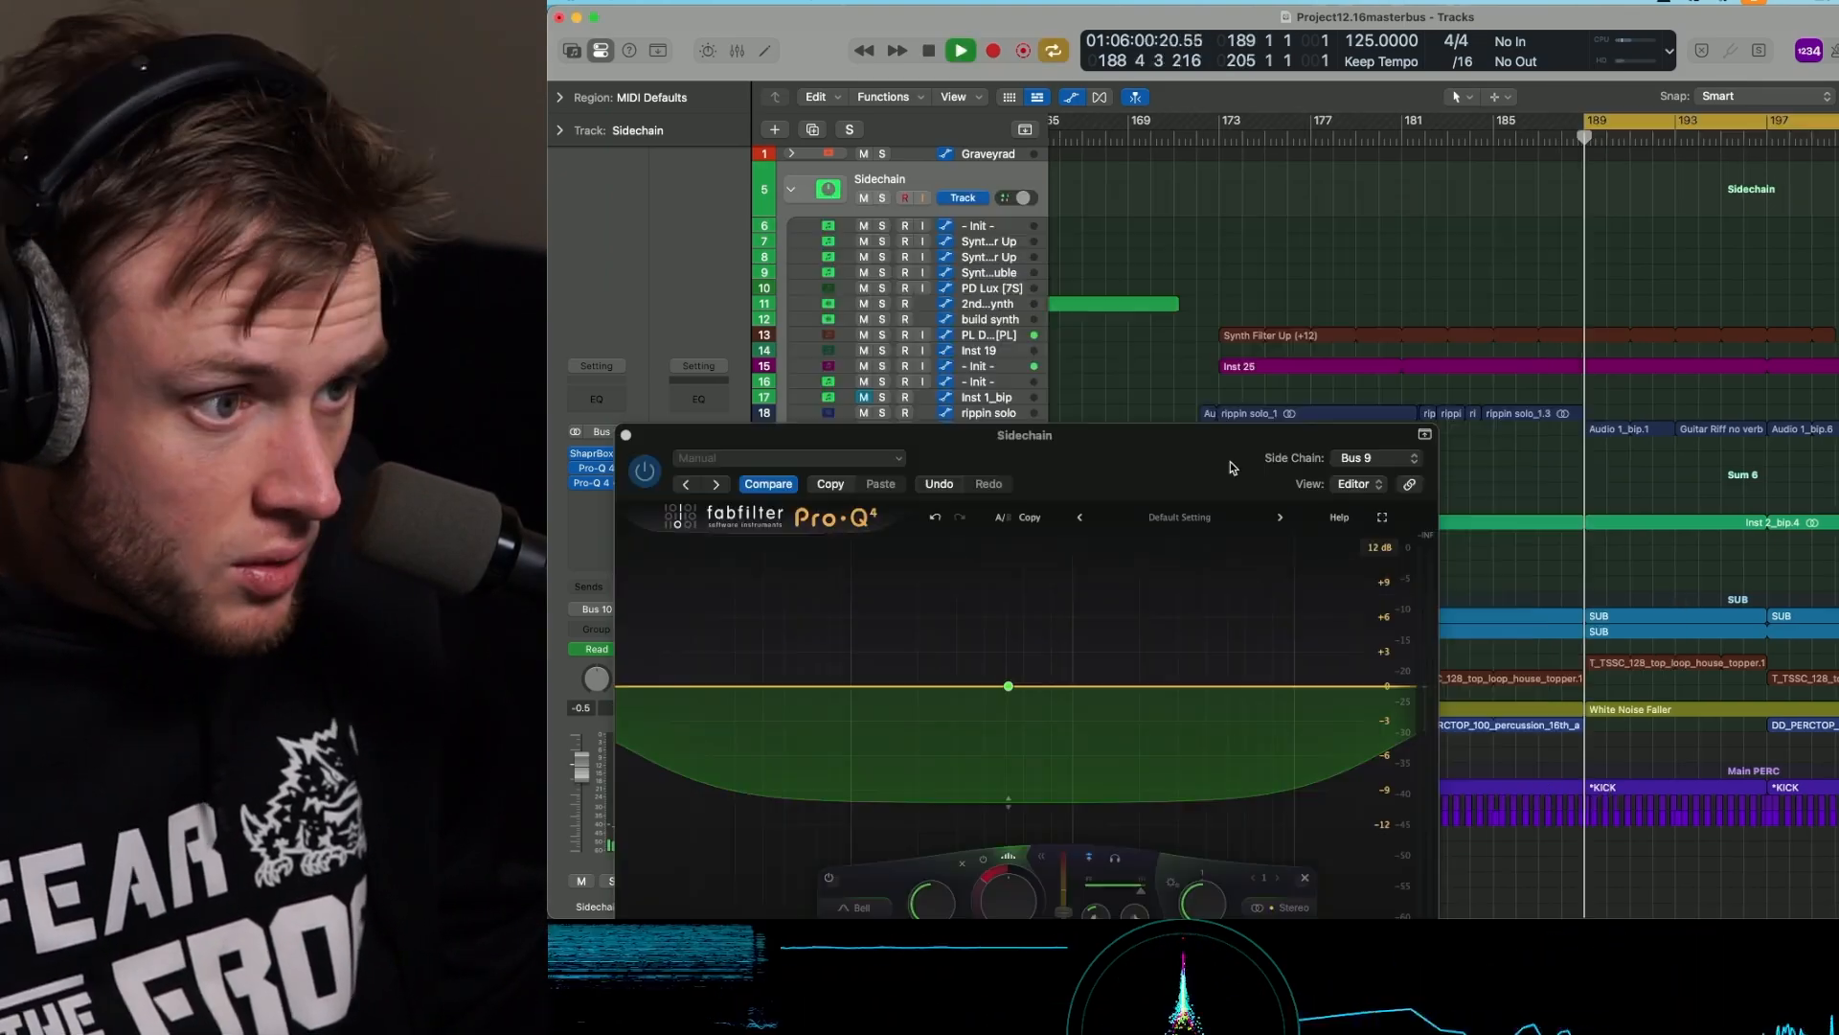
left_click_drag(1232, 464, 1424, 204)
mouse_move(1335, 640)
key("space")
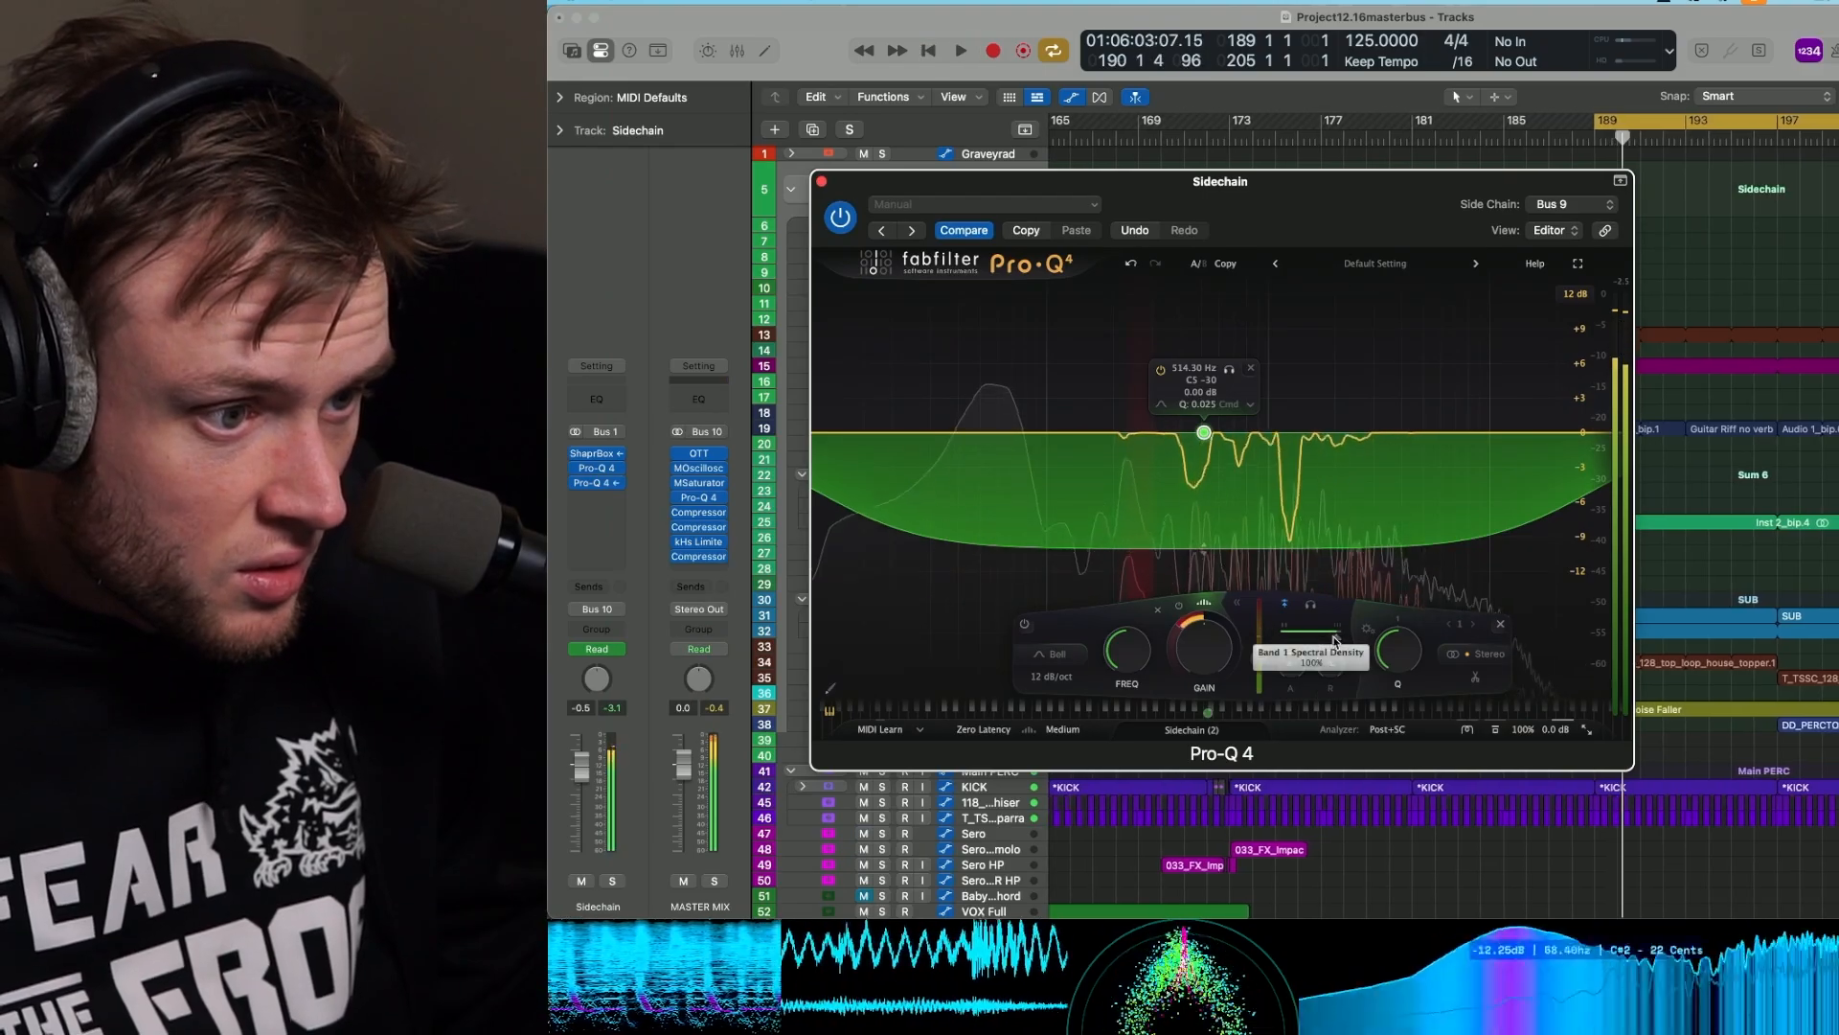
Audition Band 1 with Spectral Density at 0%, restore its default value, and close the Pro-Q 4 window.
key("space")
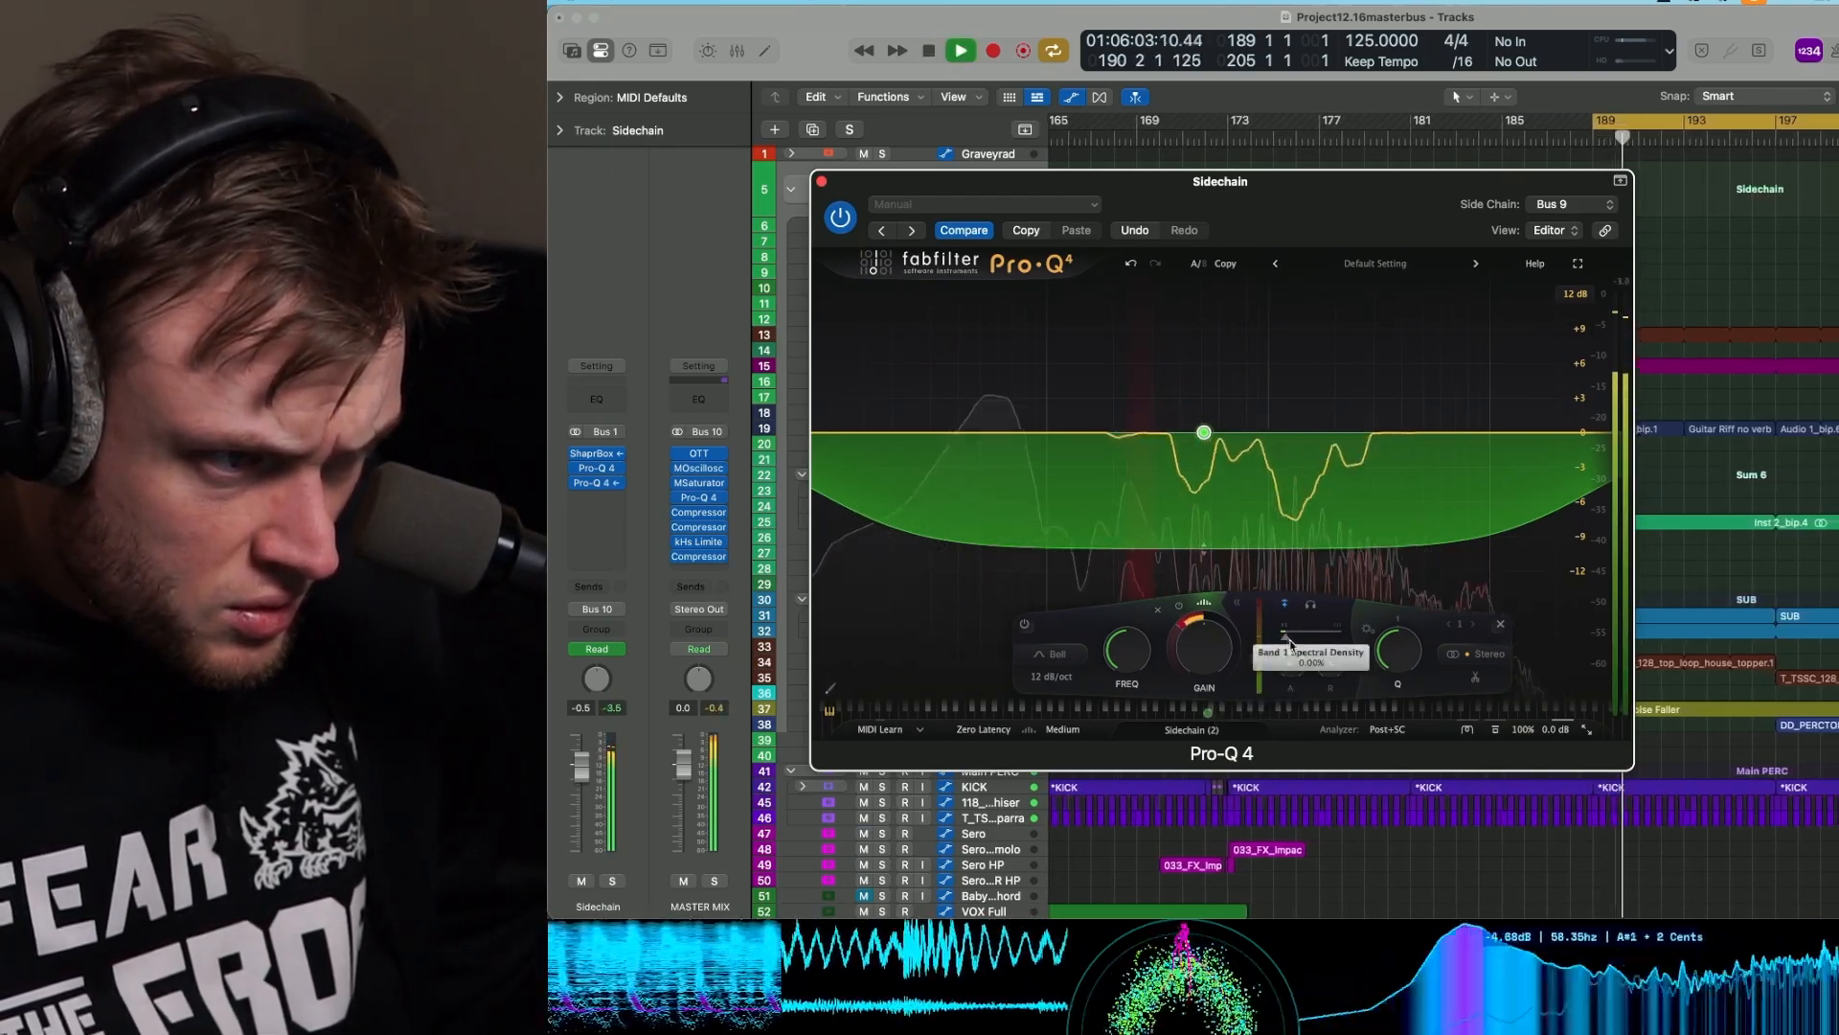
left_click_drag(1289, 640, 1317, 640)
key("space")
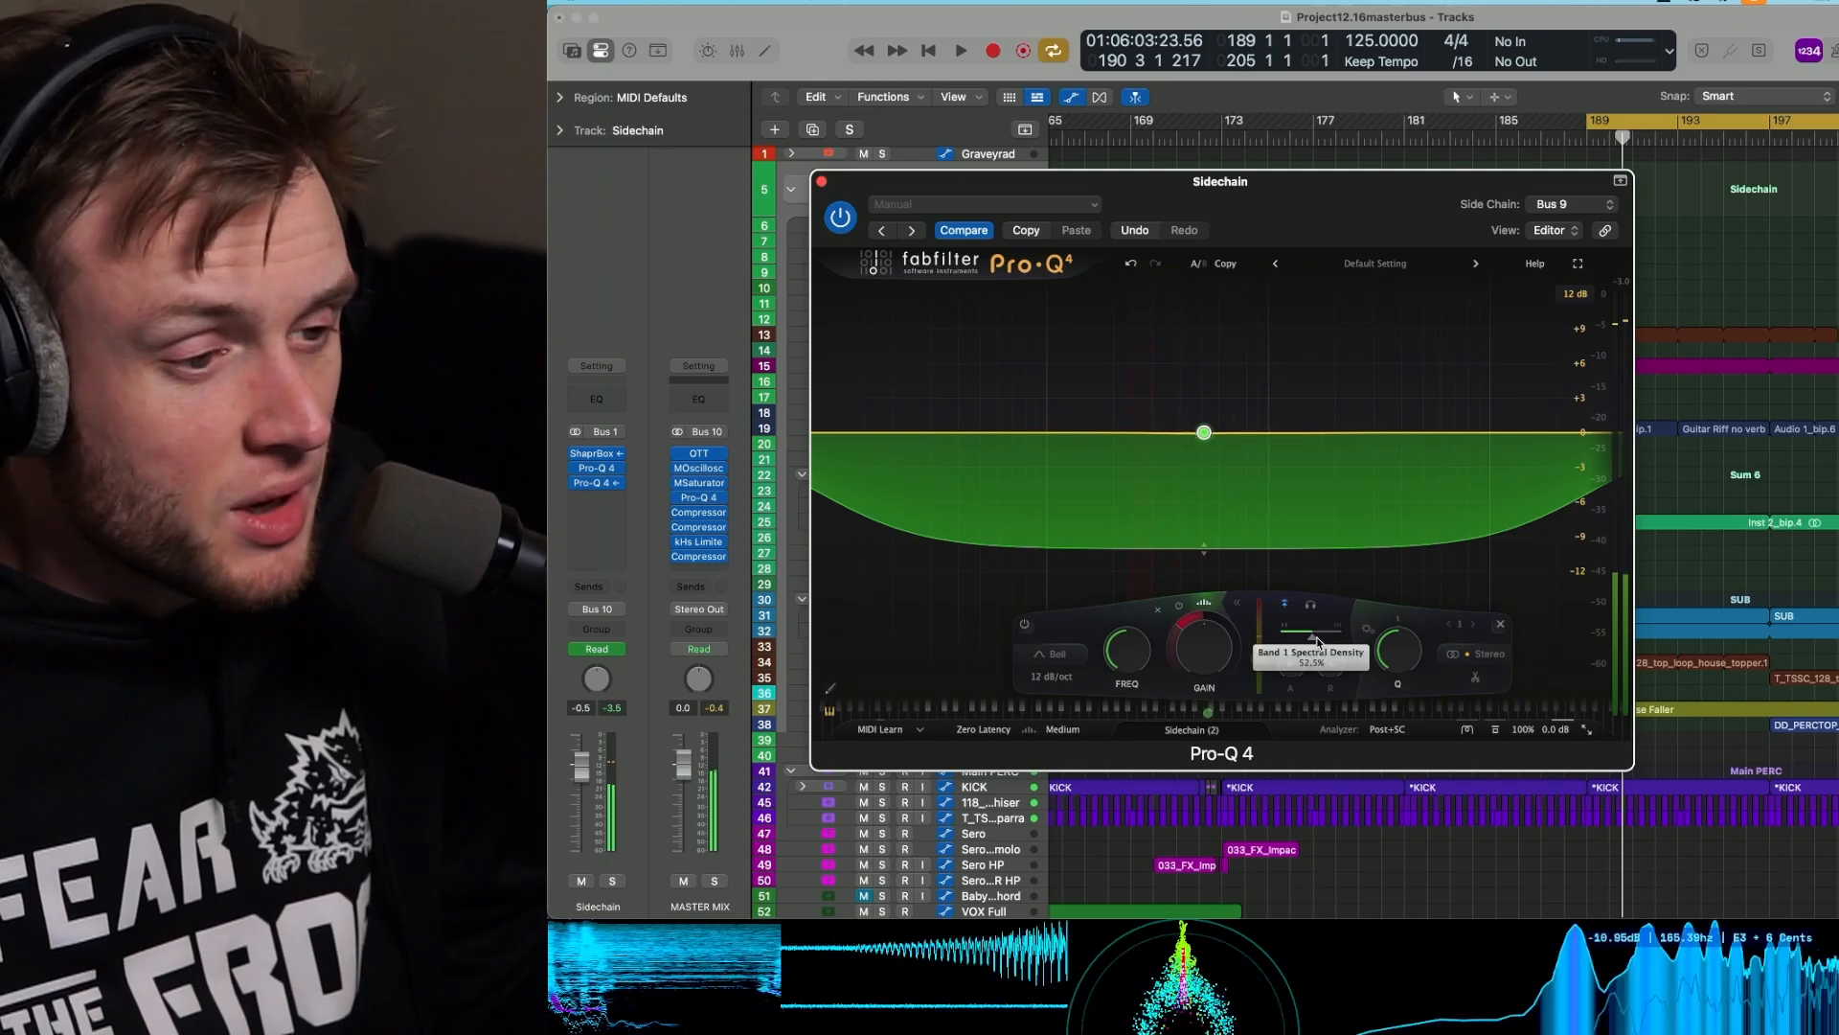
double_click(1315, 640)
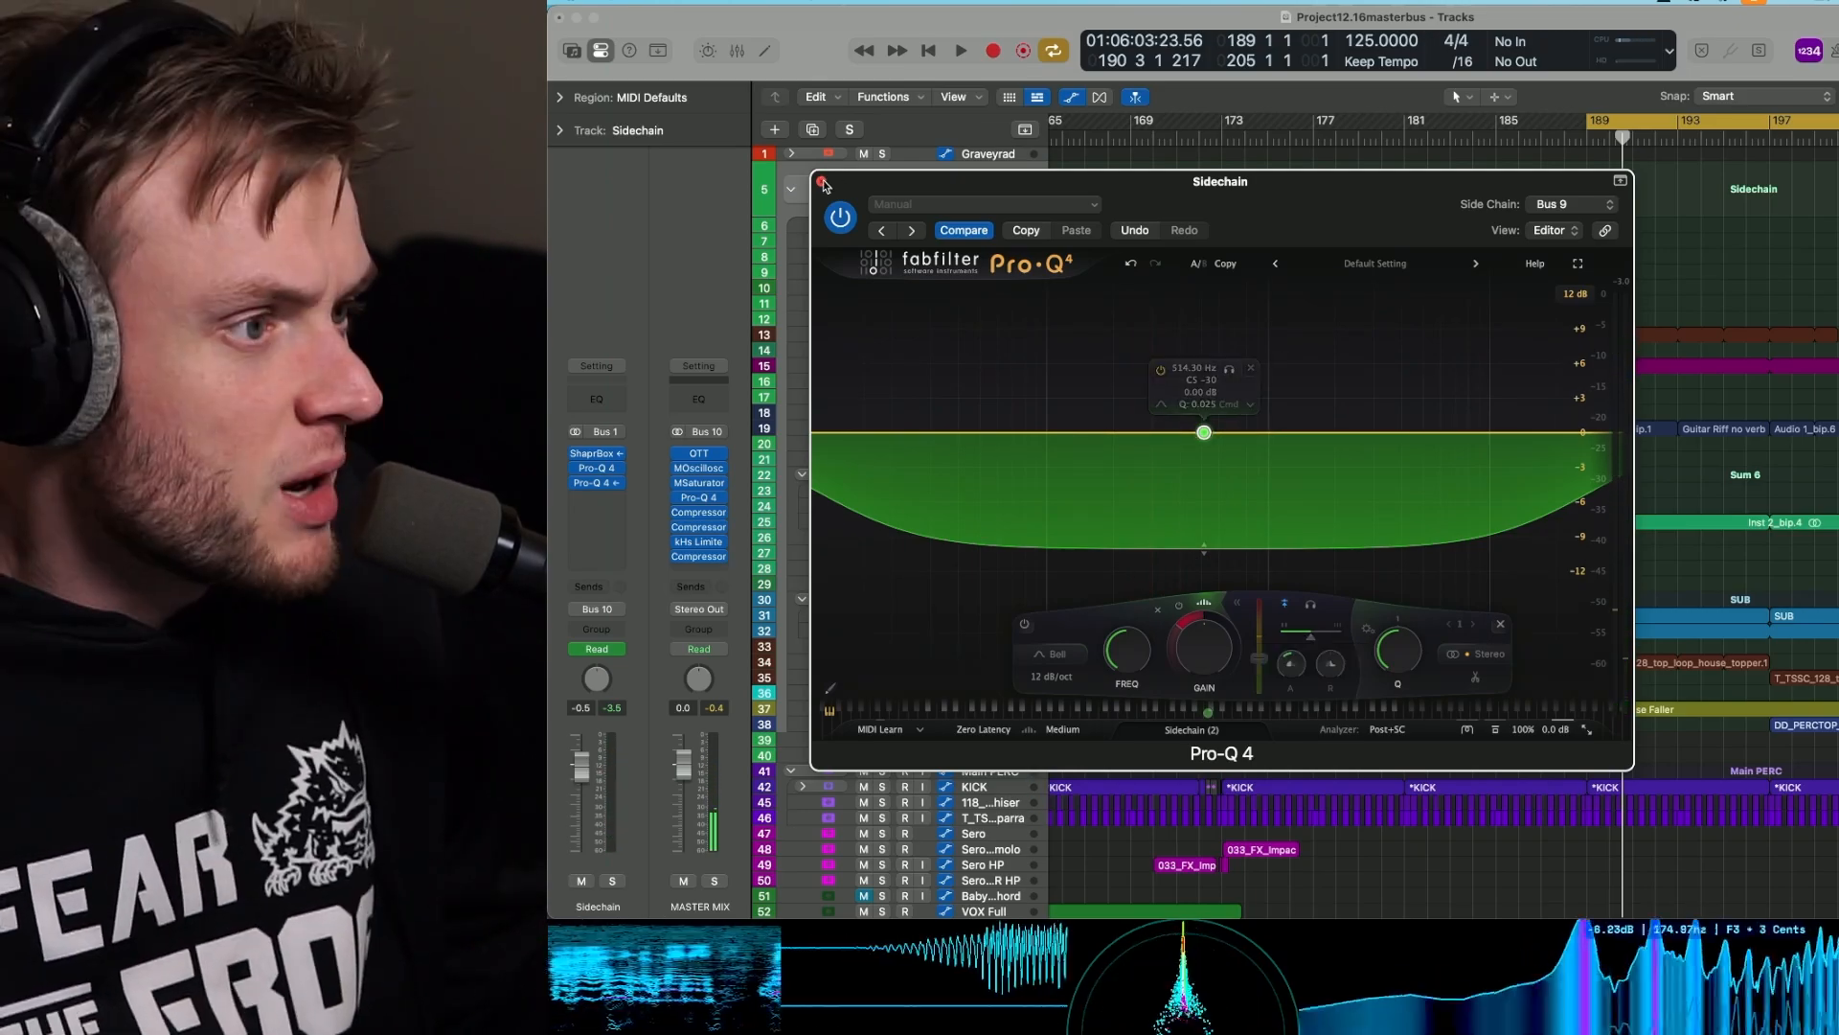
left_click(822, 181)
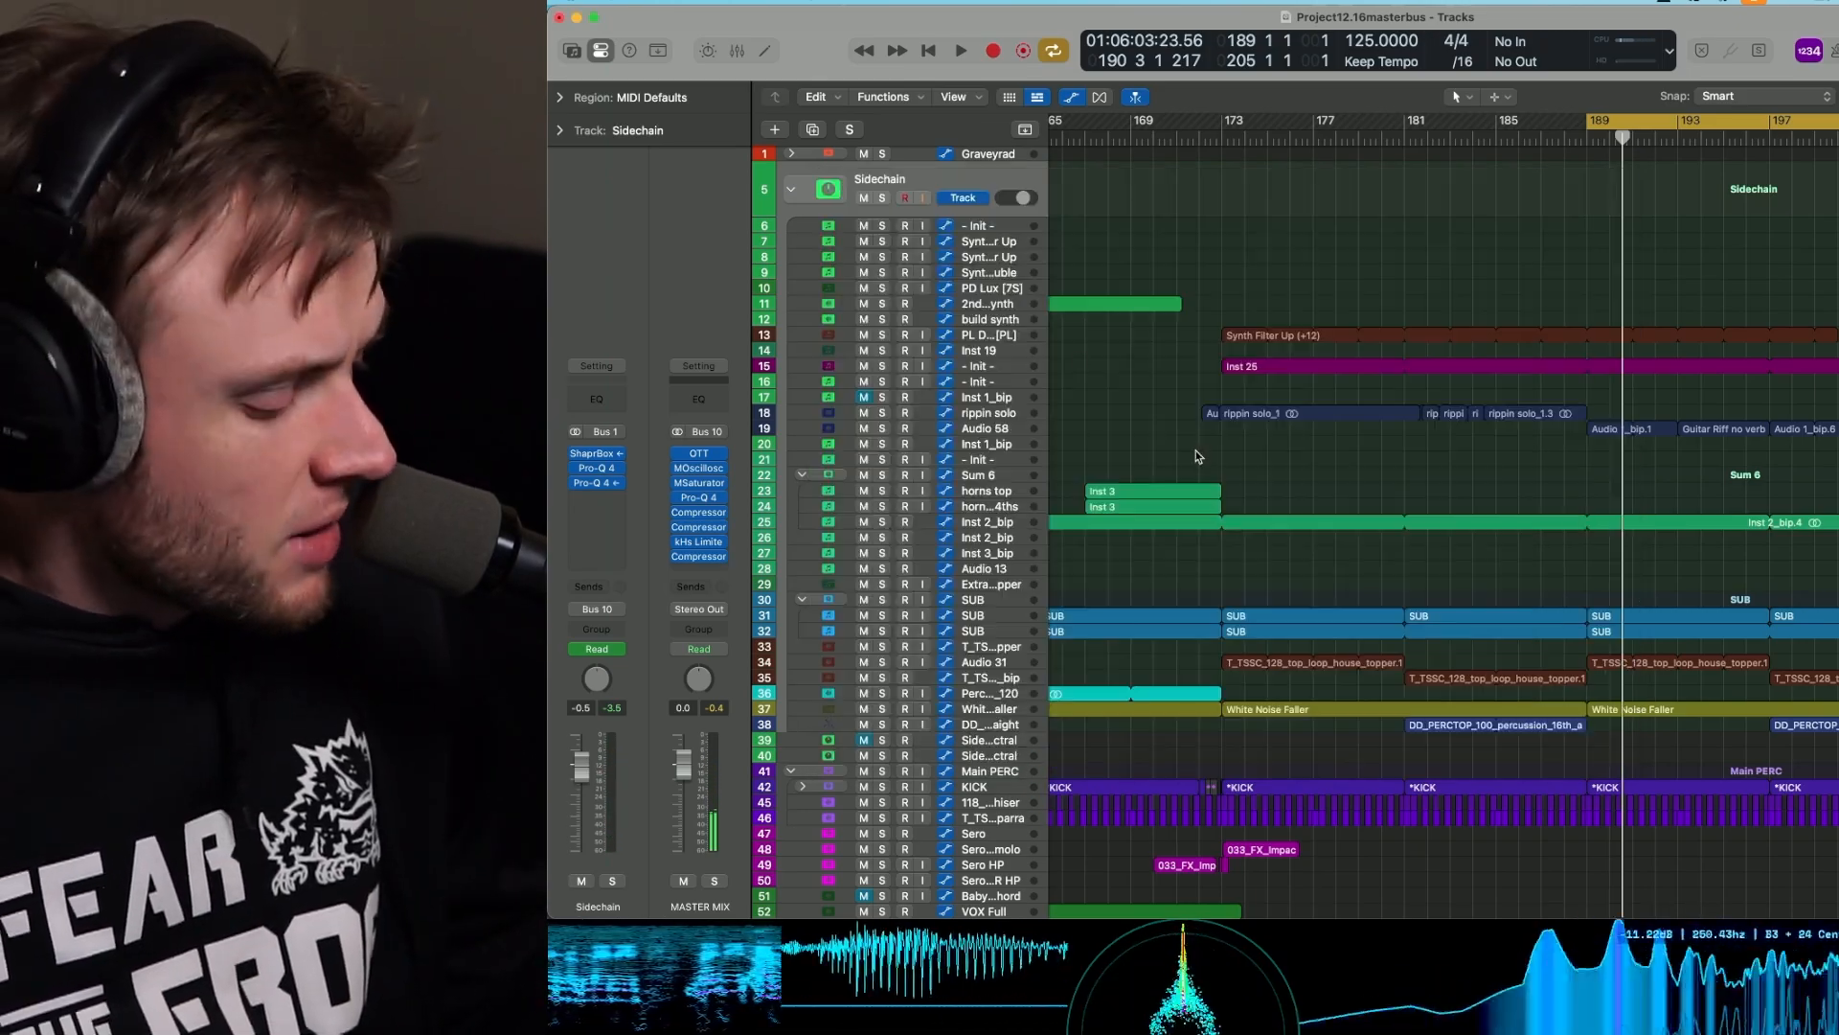
Review the Breakdown VOX regions and play the Audio 58 guitar riff first soloed and with the full mix.
scroll(1346, 480, "down", 10)
scroll(1346, 481, "right", 3)
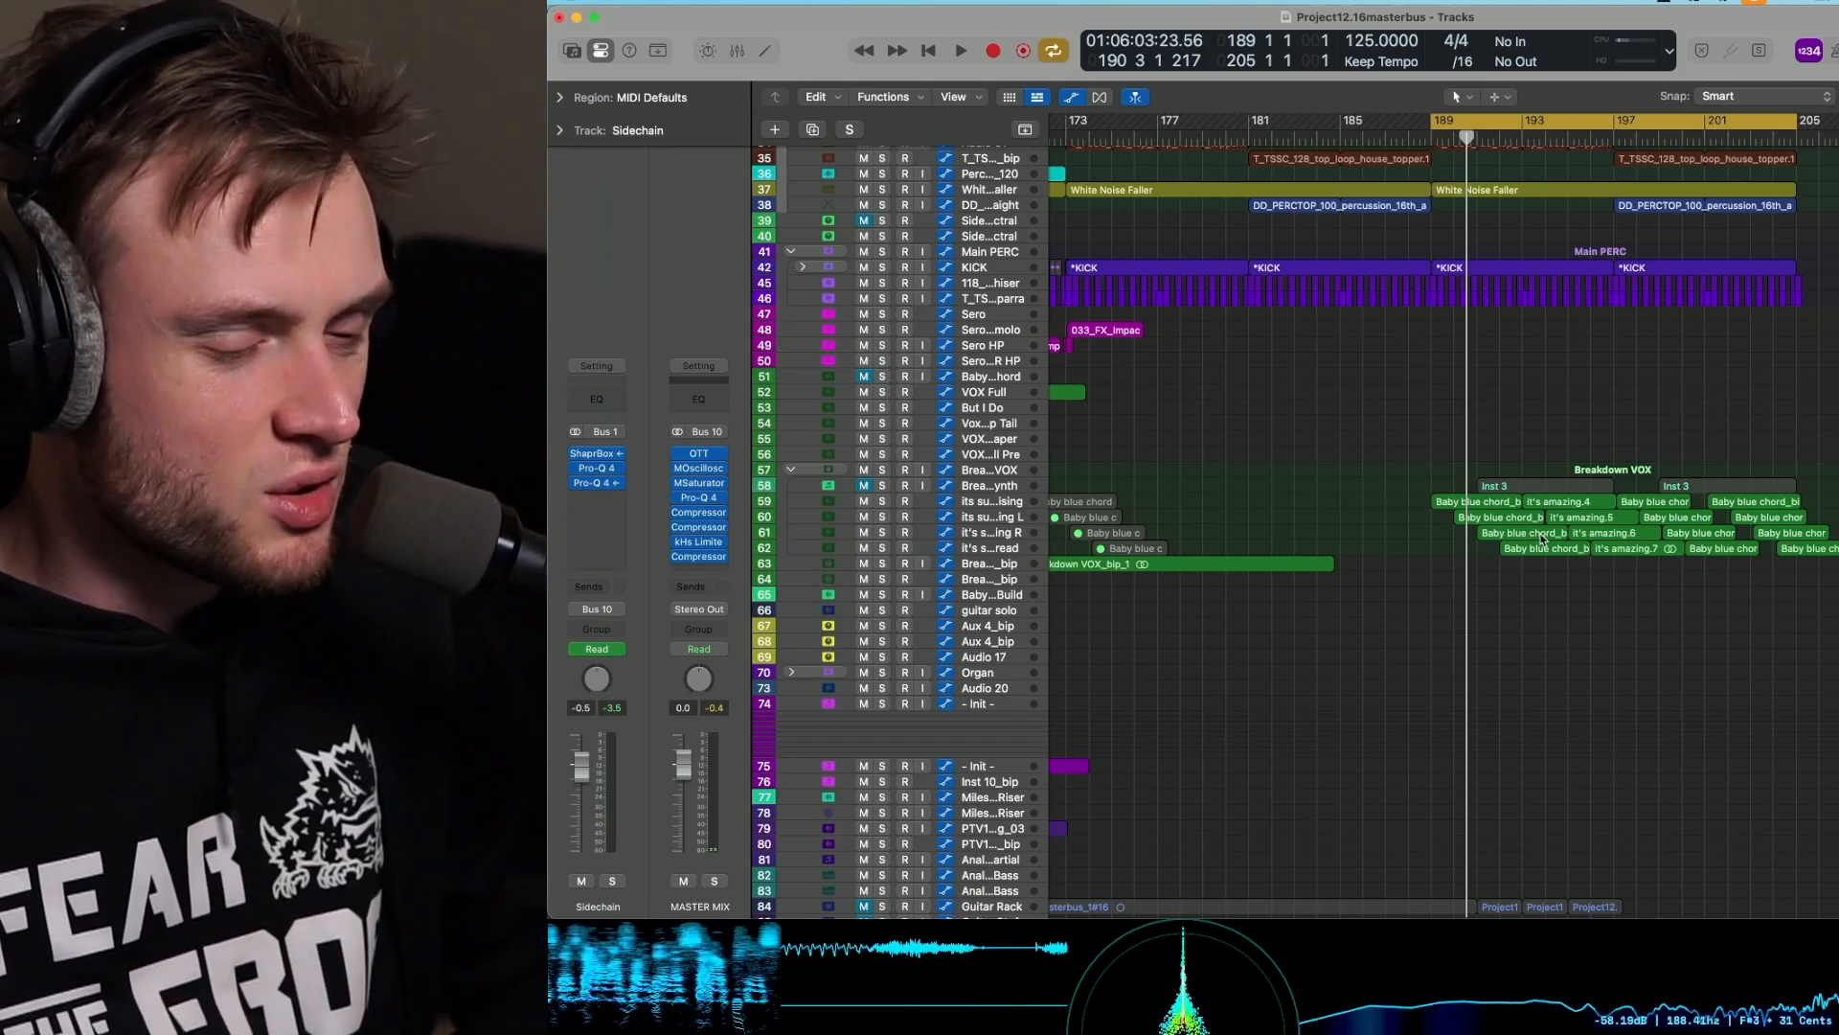
scroll(1504, 524, "up", 10)
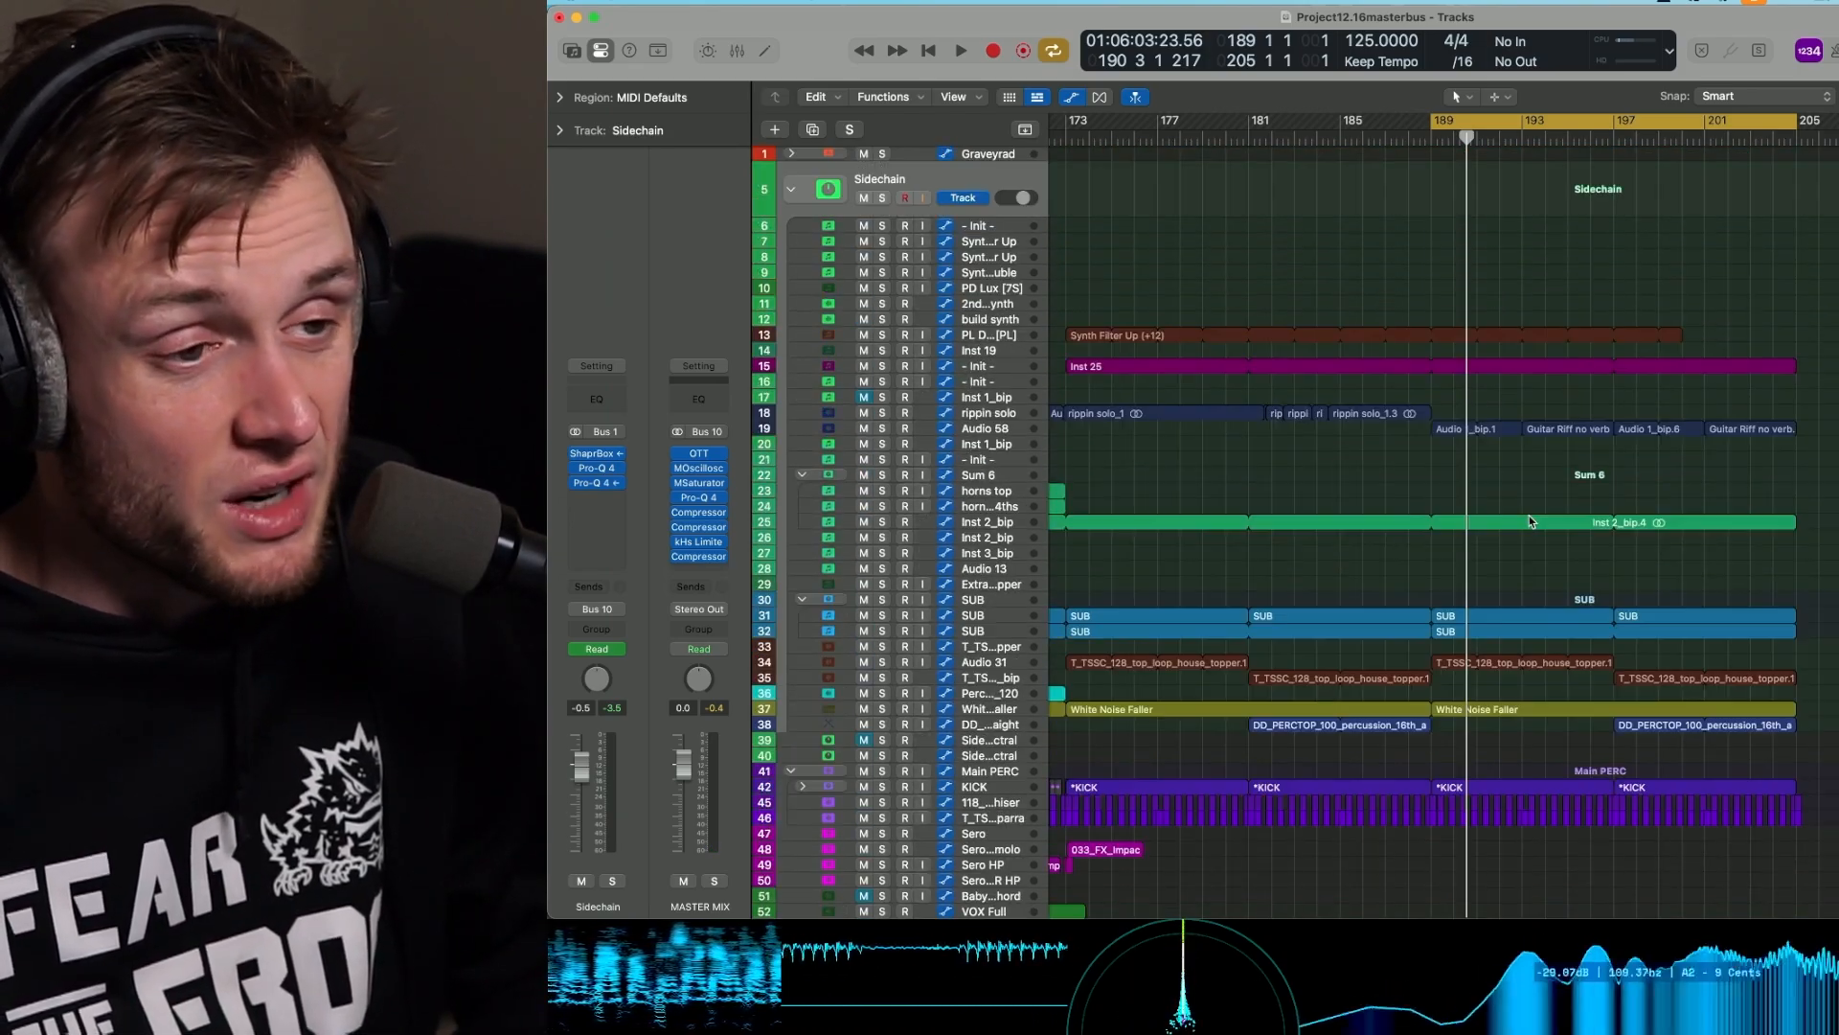
left_click(880, 428)
key("space")
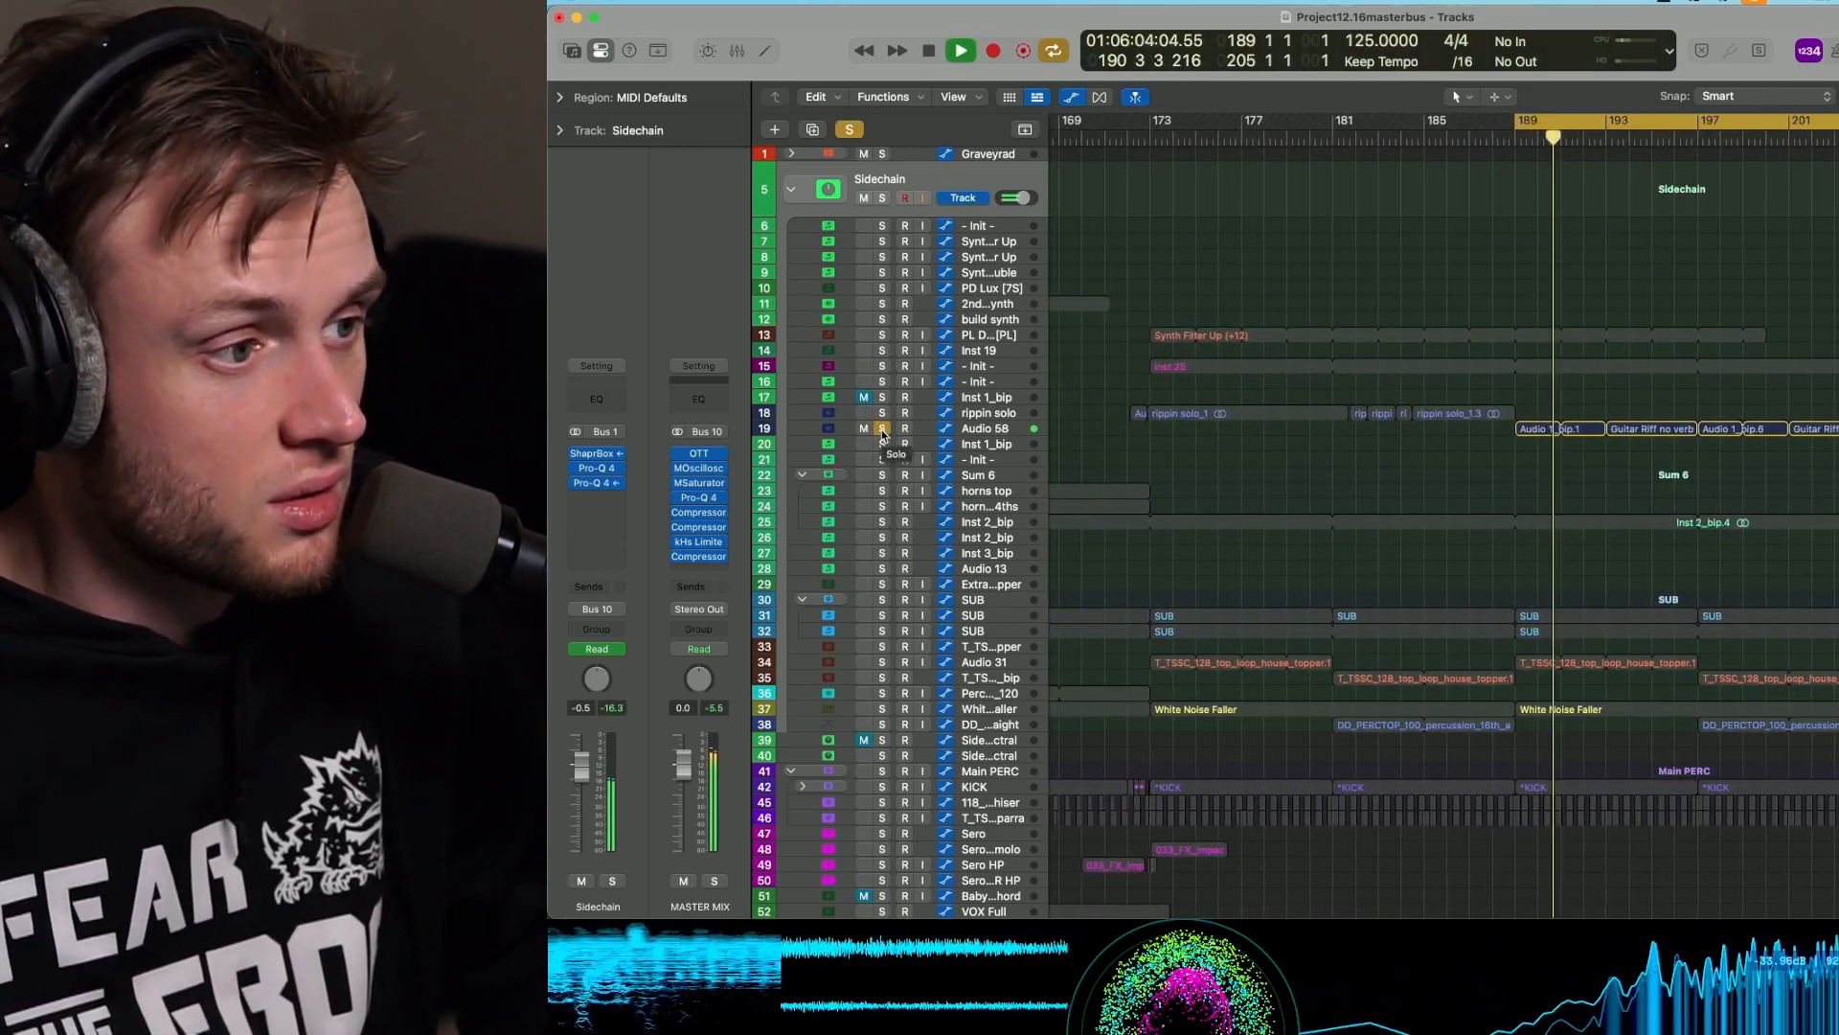
left_click(881, 429)
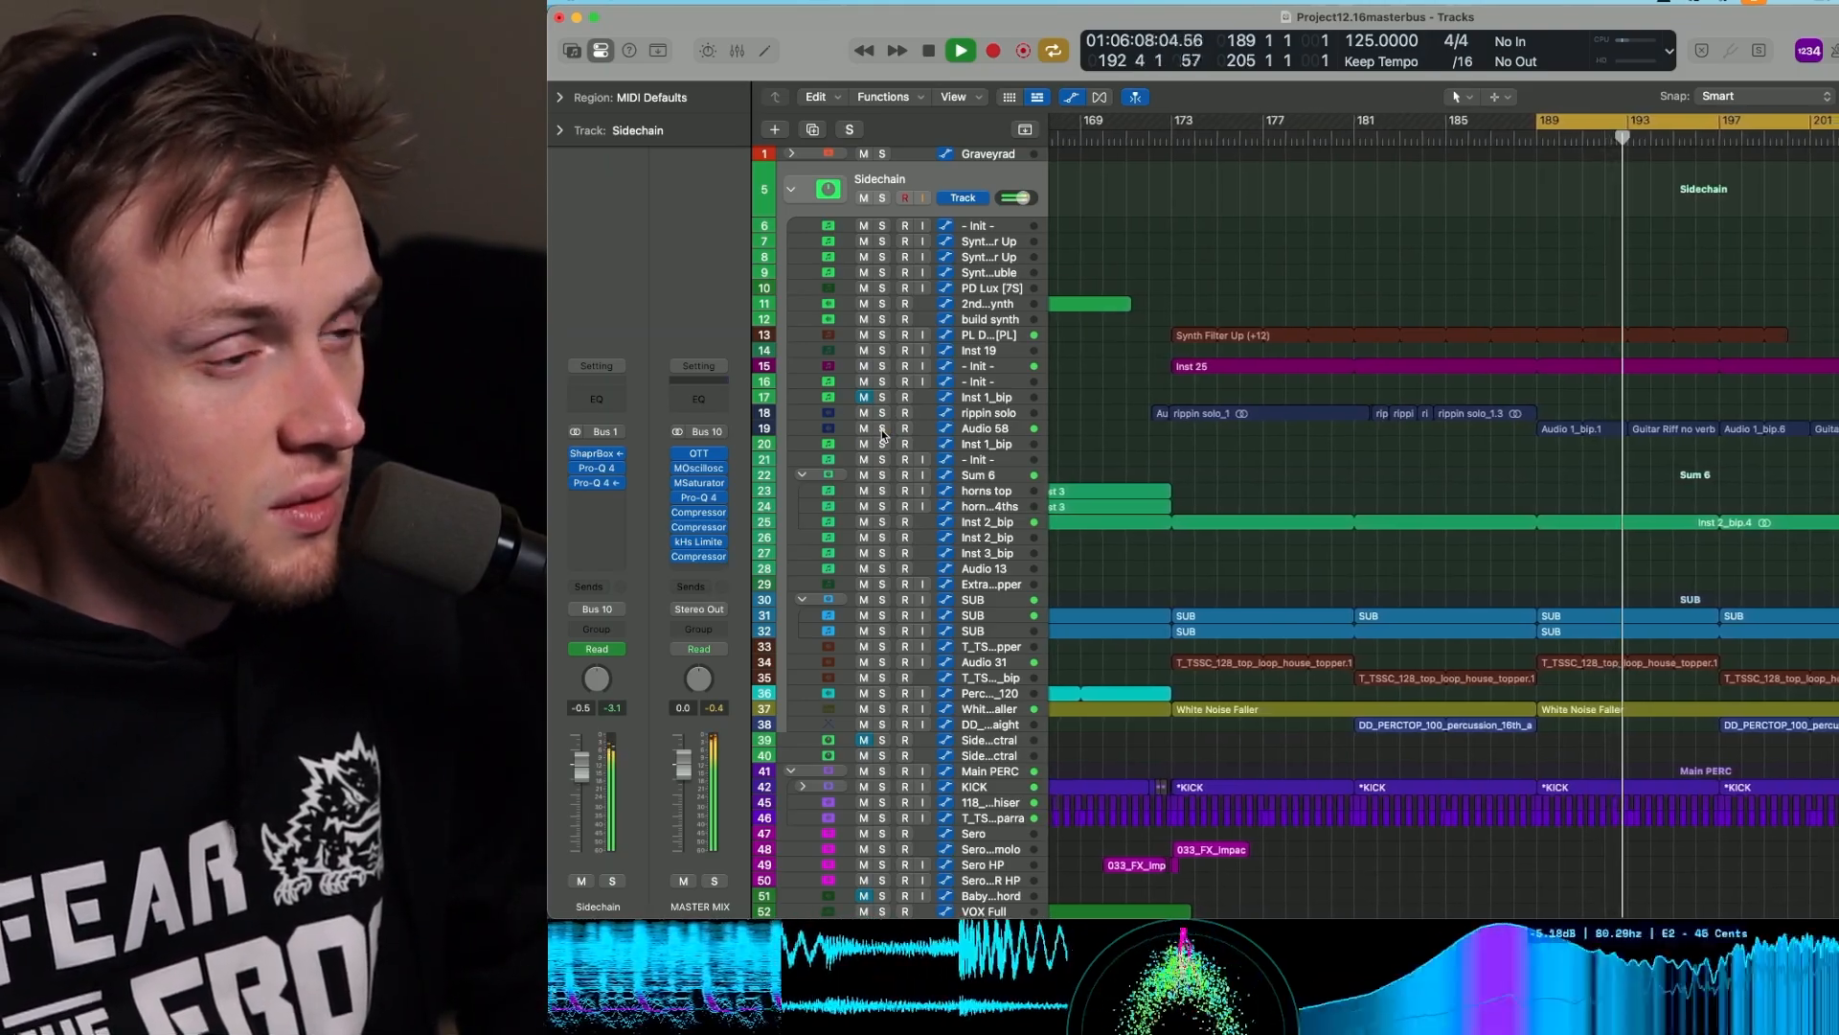
key("space")
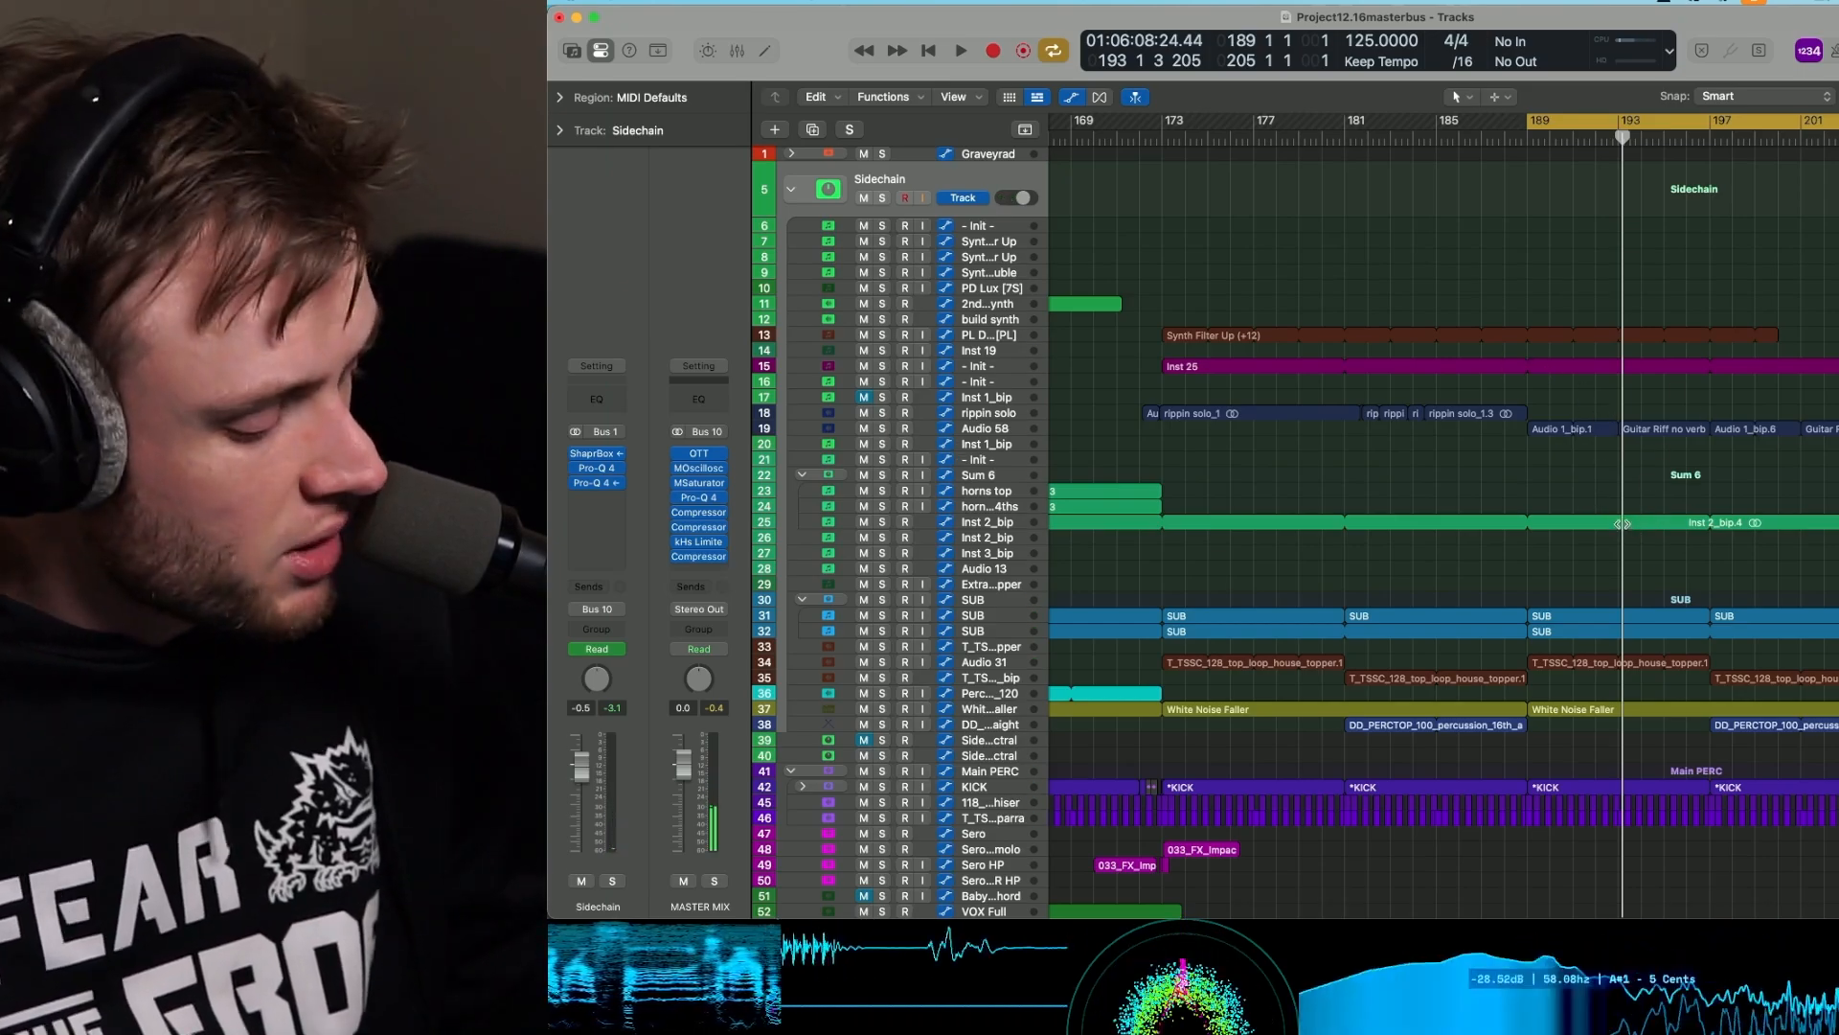
Return to the bounced Sidechain Spec and Sidechain no spec regions beyond bar 205.
scroll(1411, 563, "right", 10)
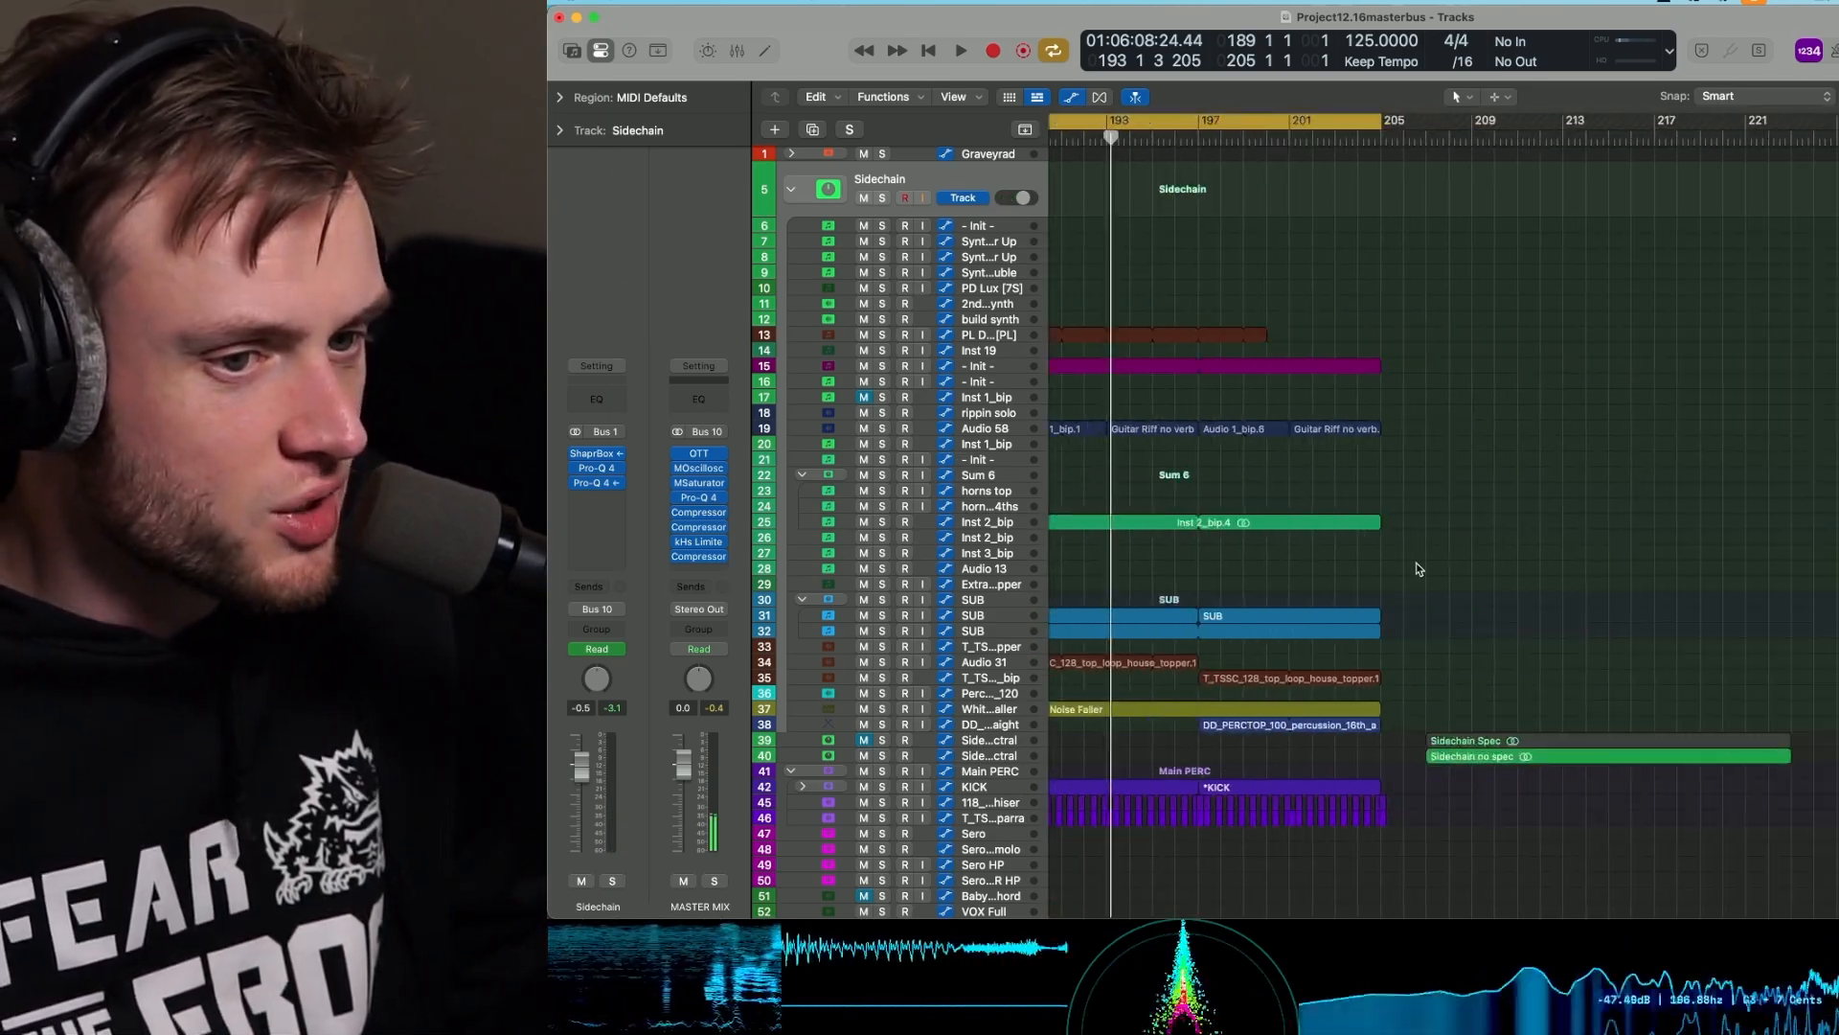
scroll(1416, 561, "down", 2)
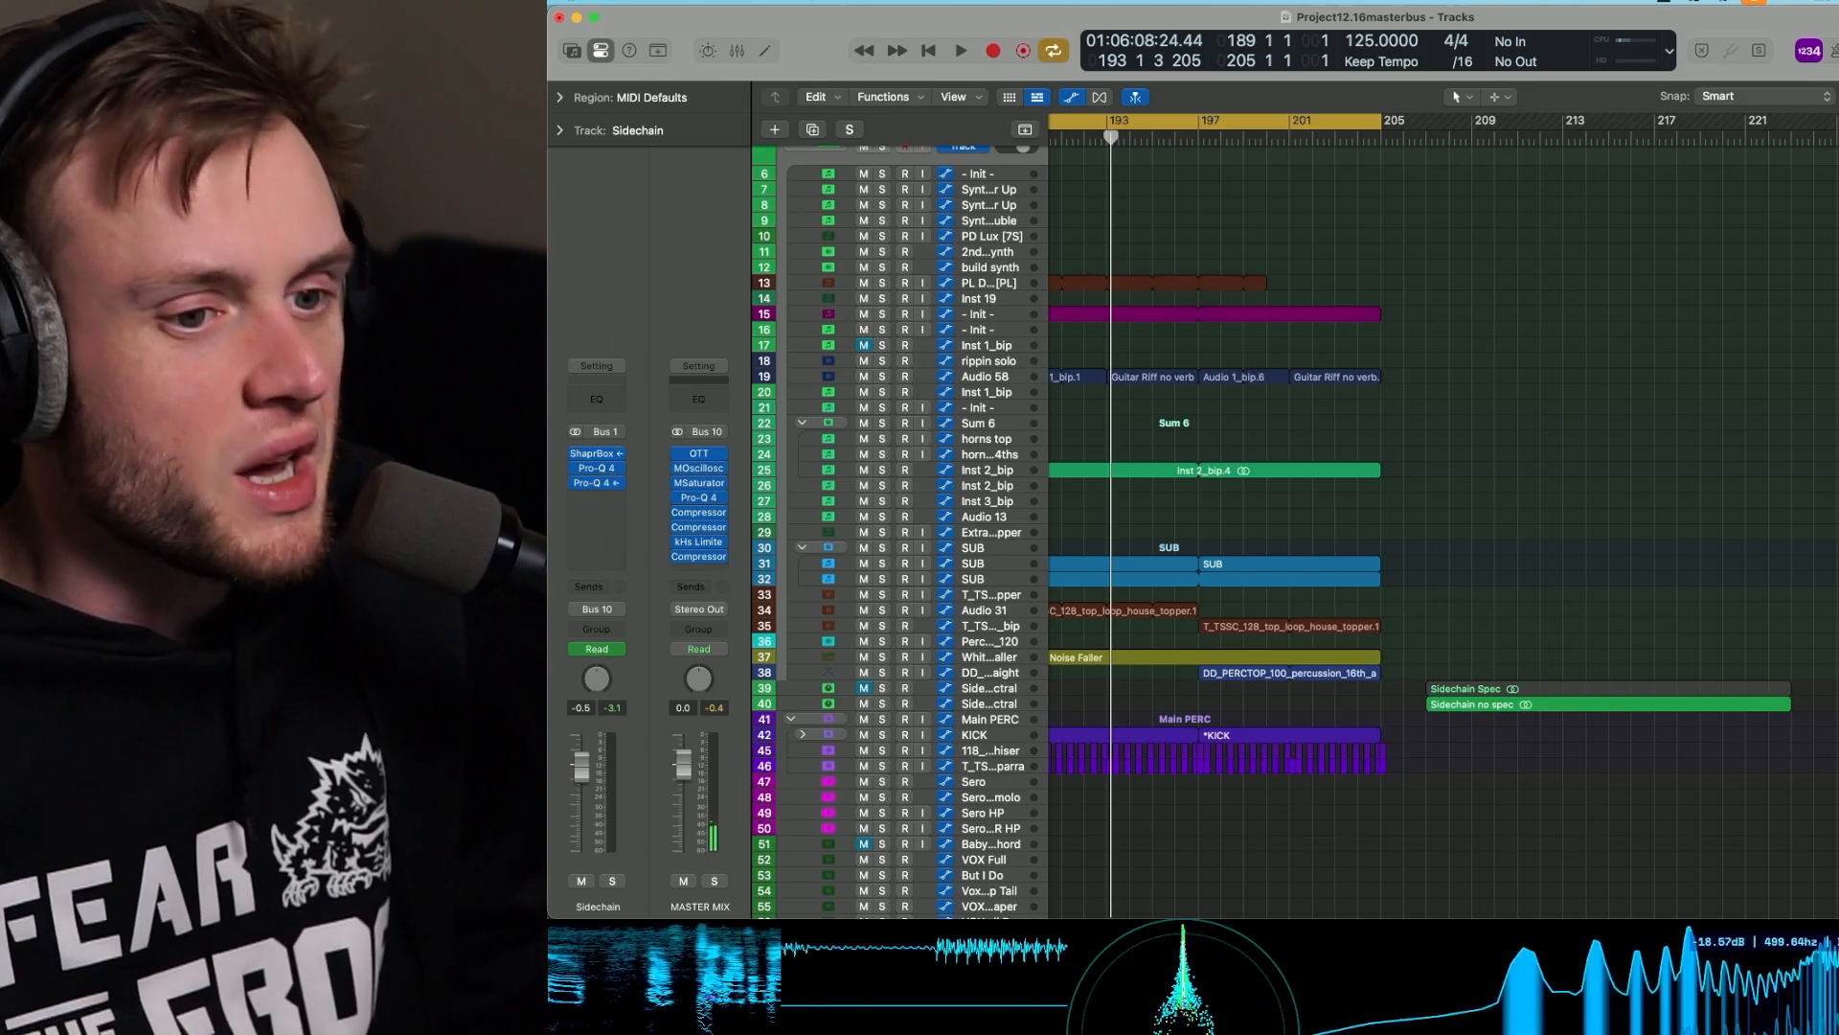